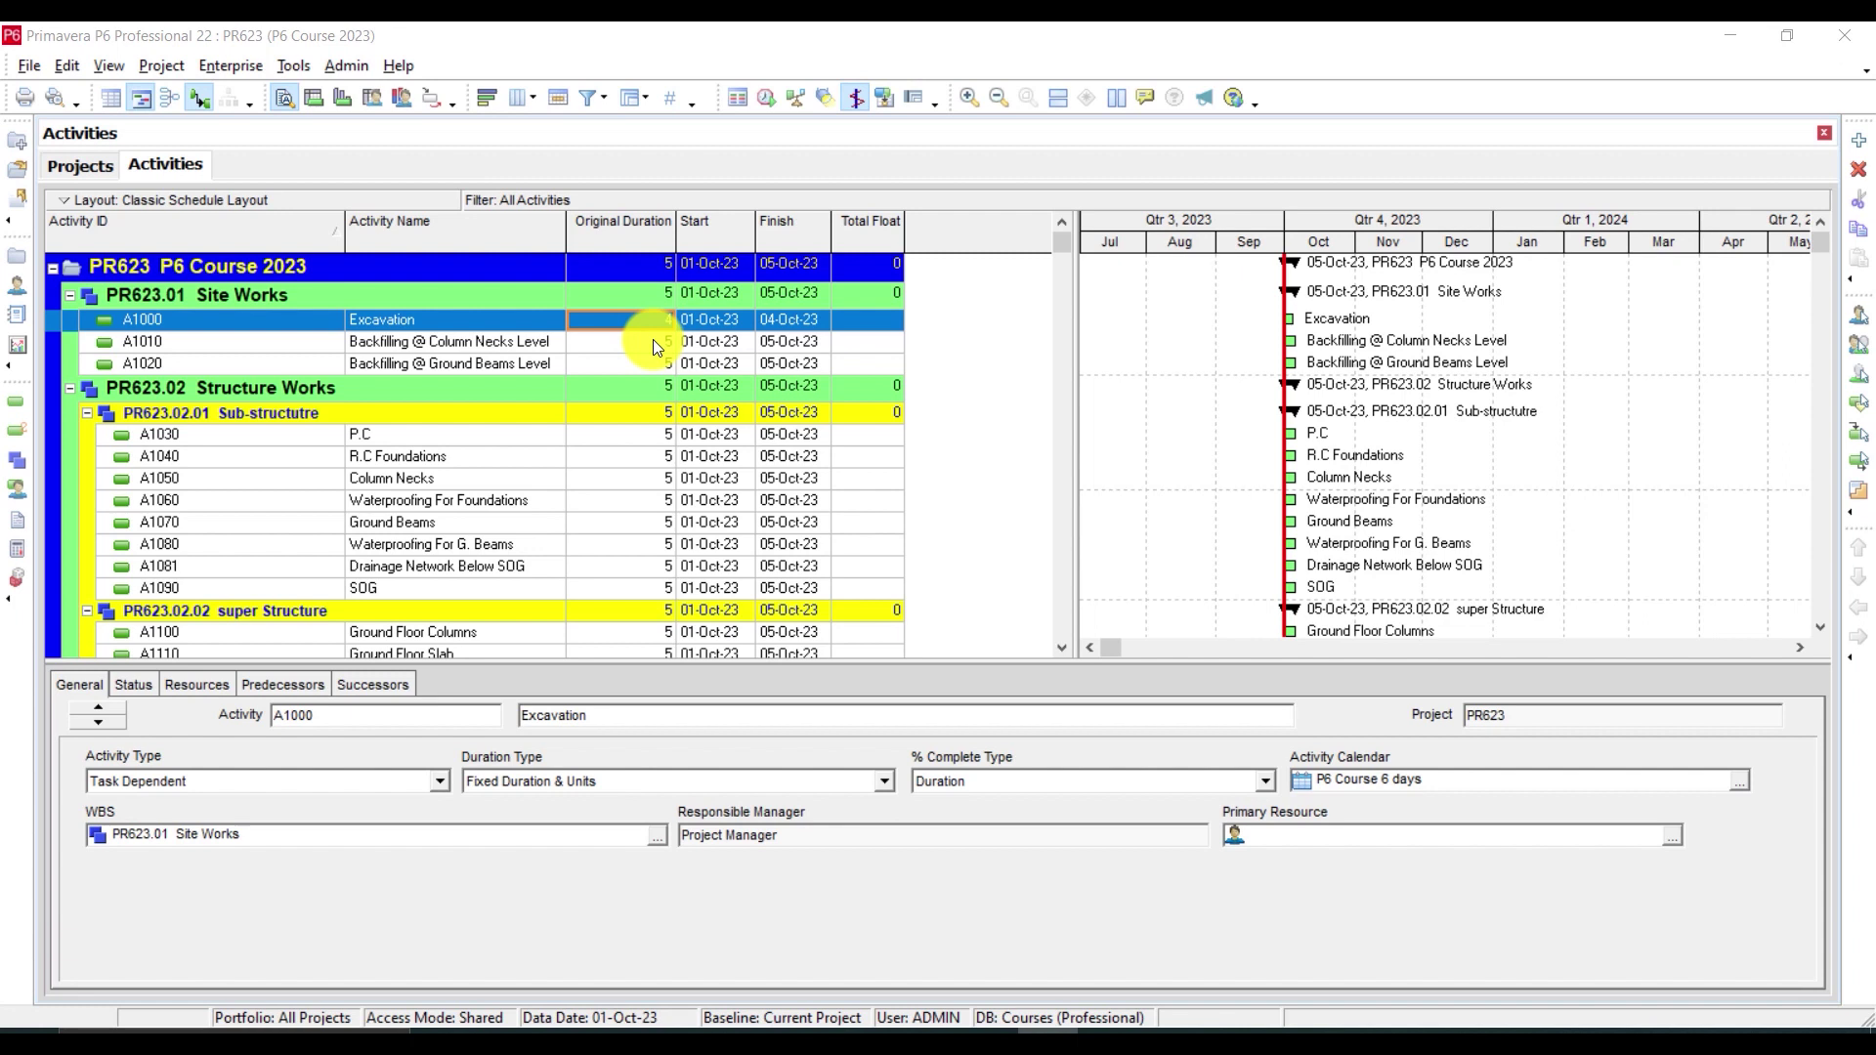
Set the original duration of the Backfilling @ Column Necks Level activity to 5 days, then select Backfilling @ Ground Beams Level
click(652, 341)
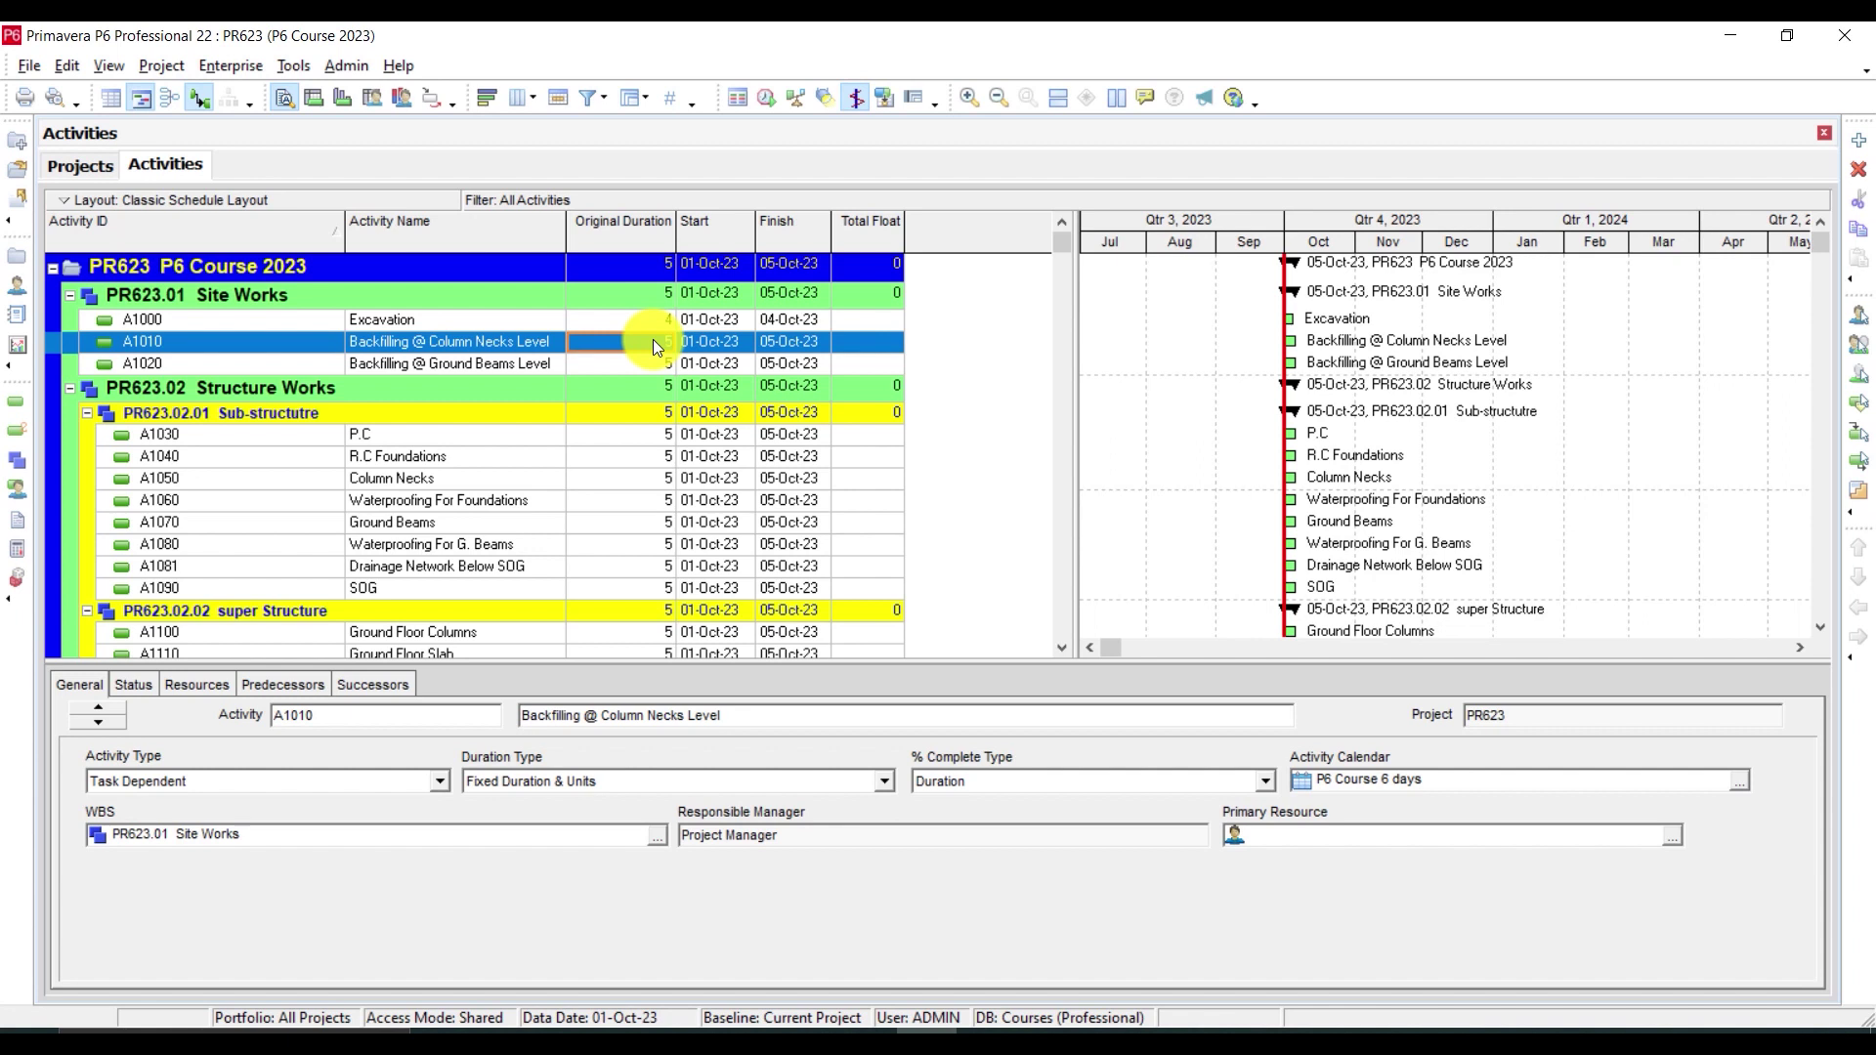
click(652, 342)
text(5)
key(Return)
click(651, 361)
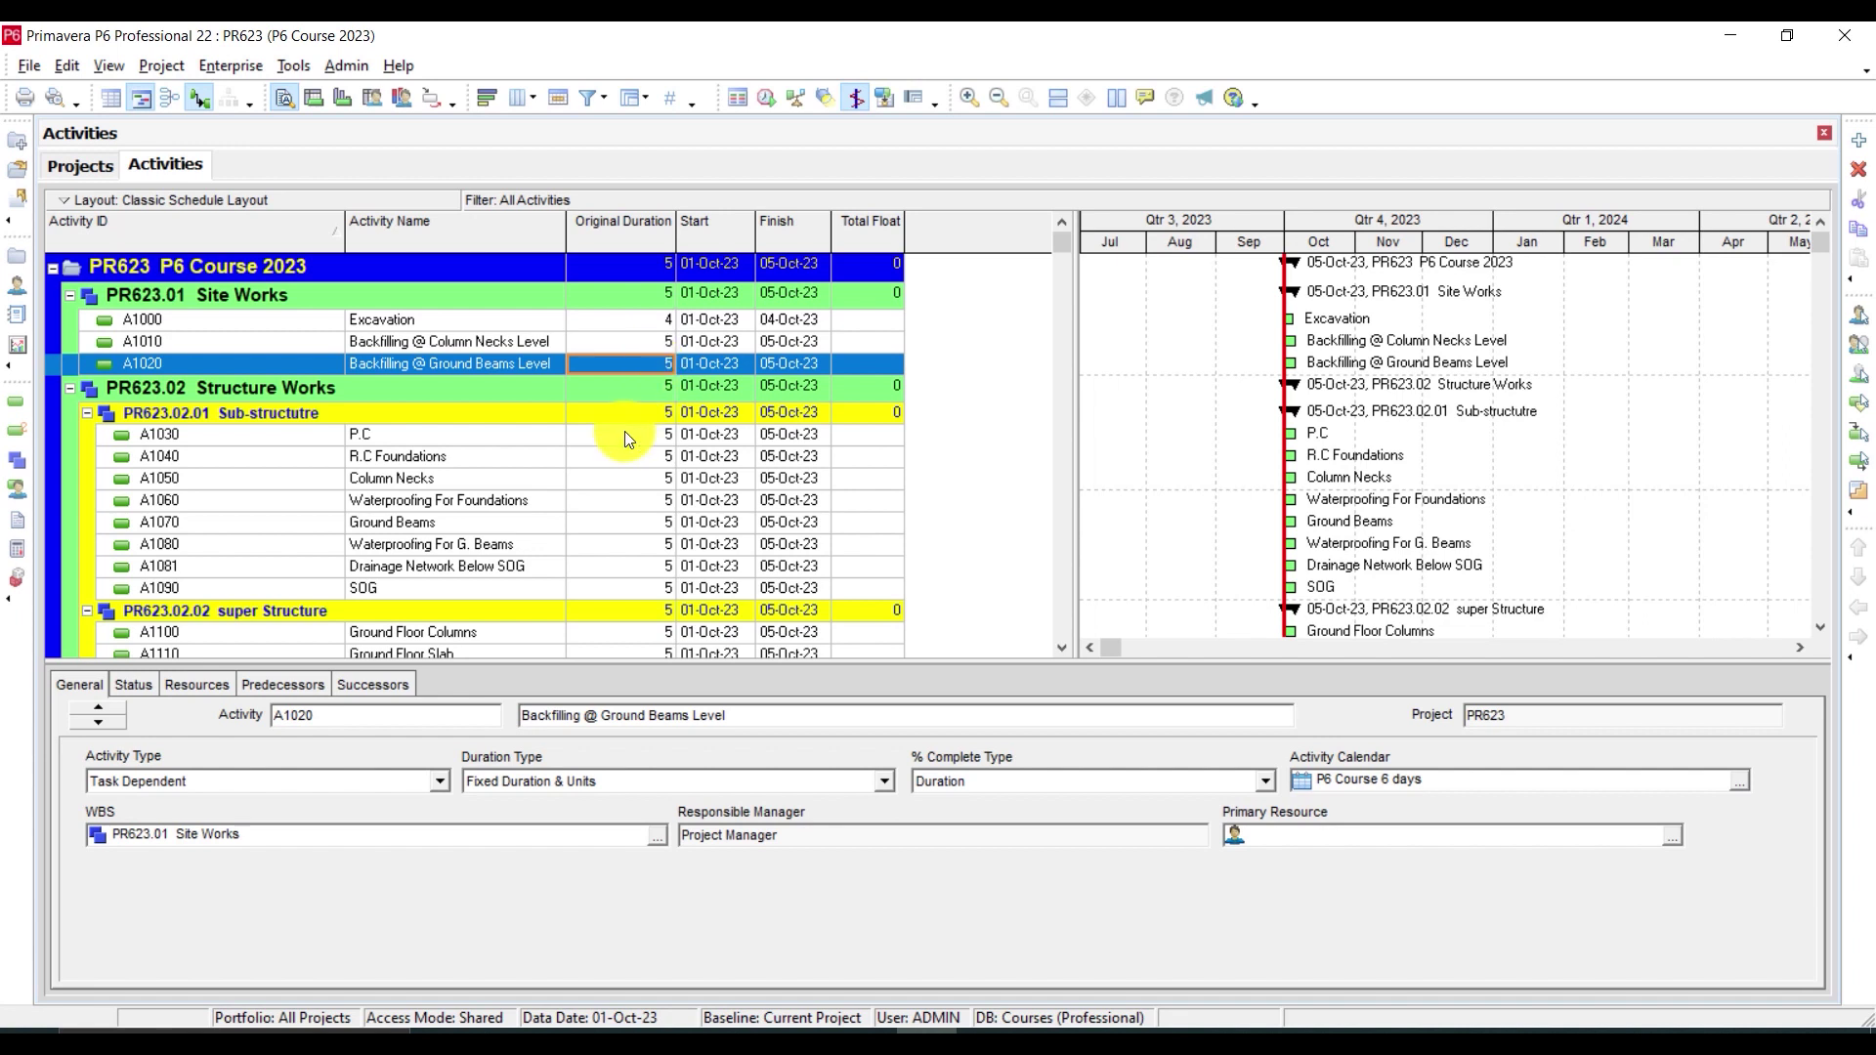
Set the original duration of the sub-structure activities P.C to 2 days and R.C Foundations to 8 days
scroll(624, 431, down, 1)
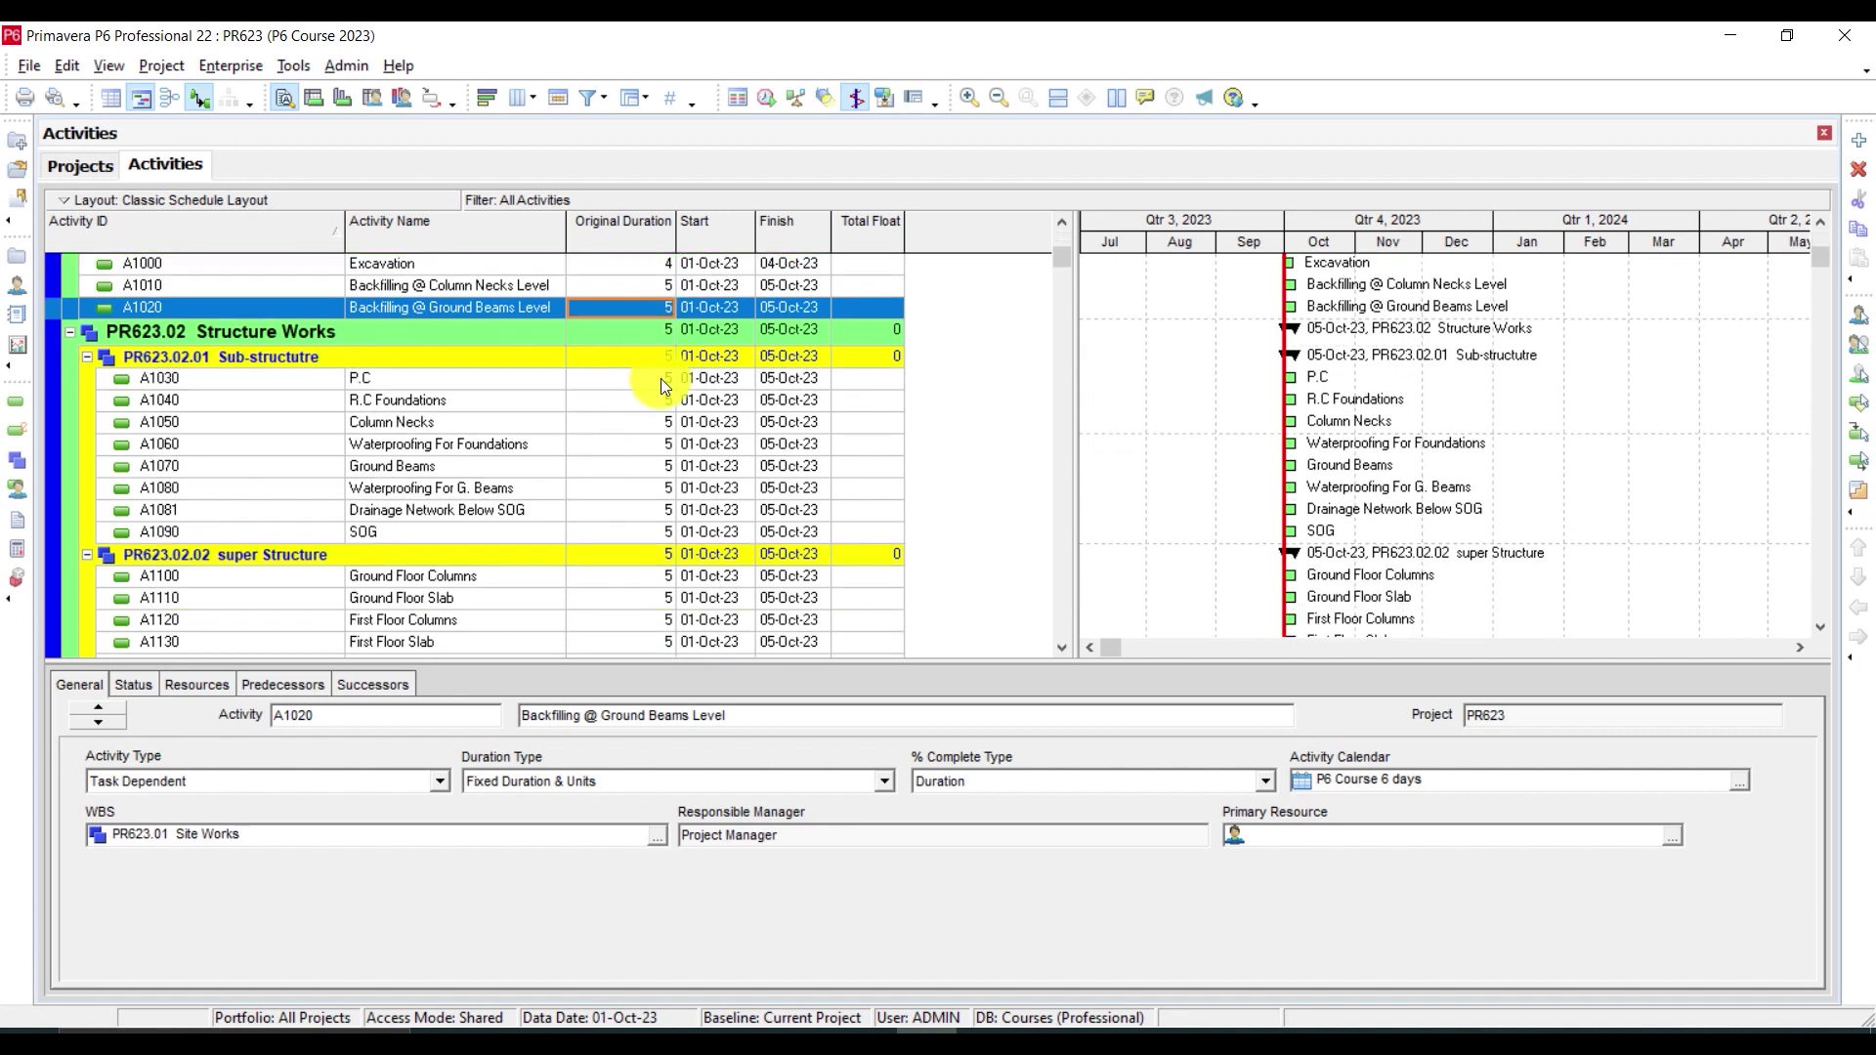
click(661, 379)
click(660, 379)
text(2)
key(Return)
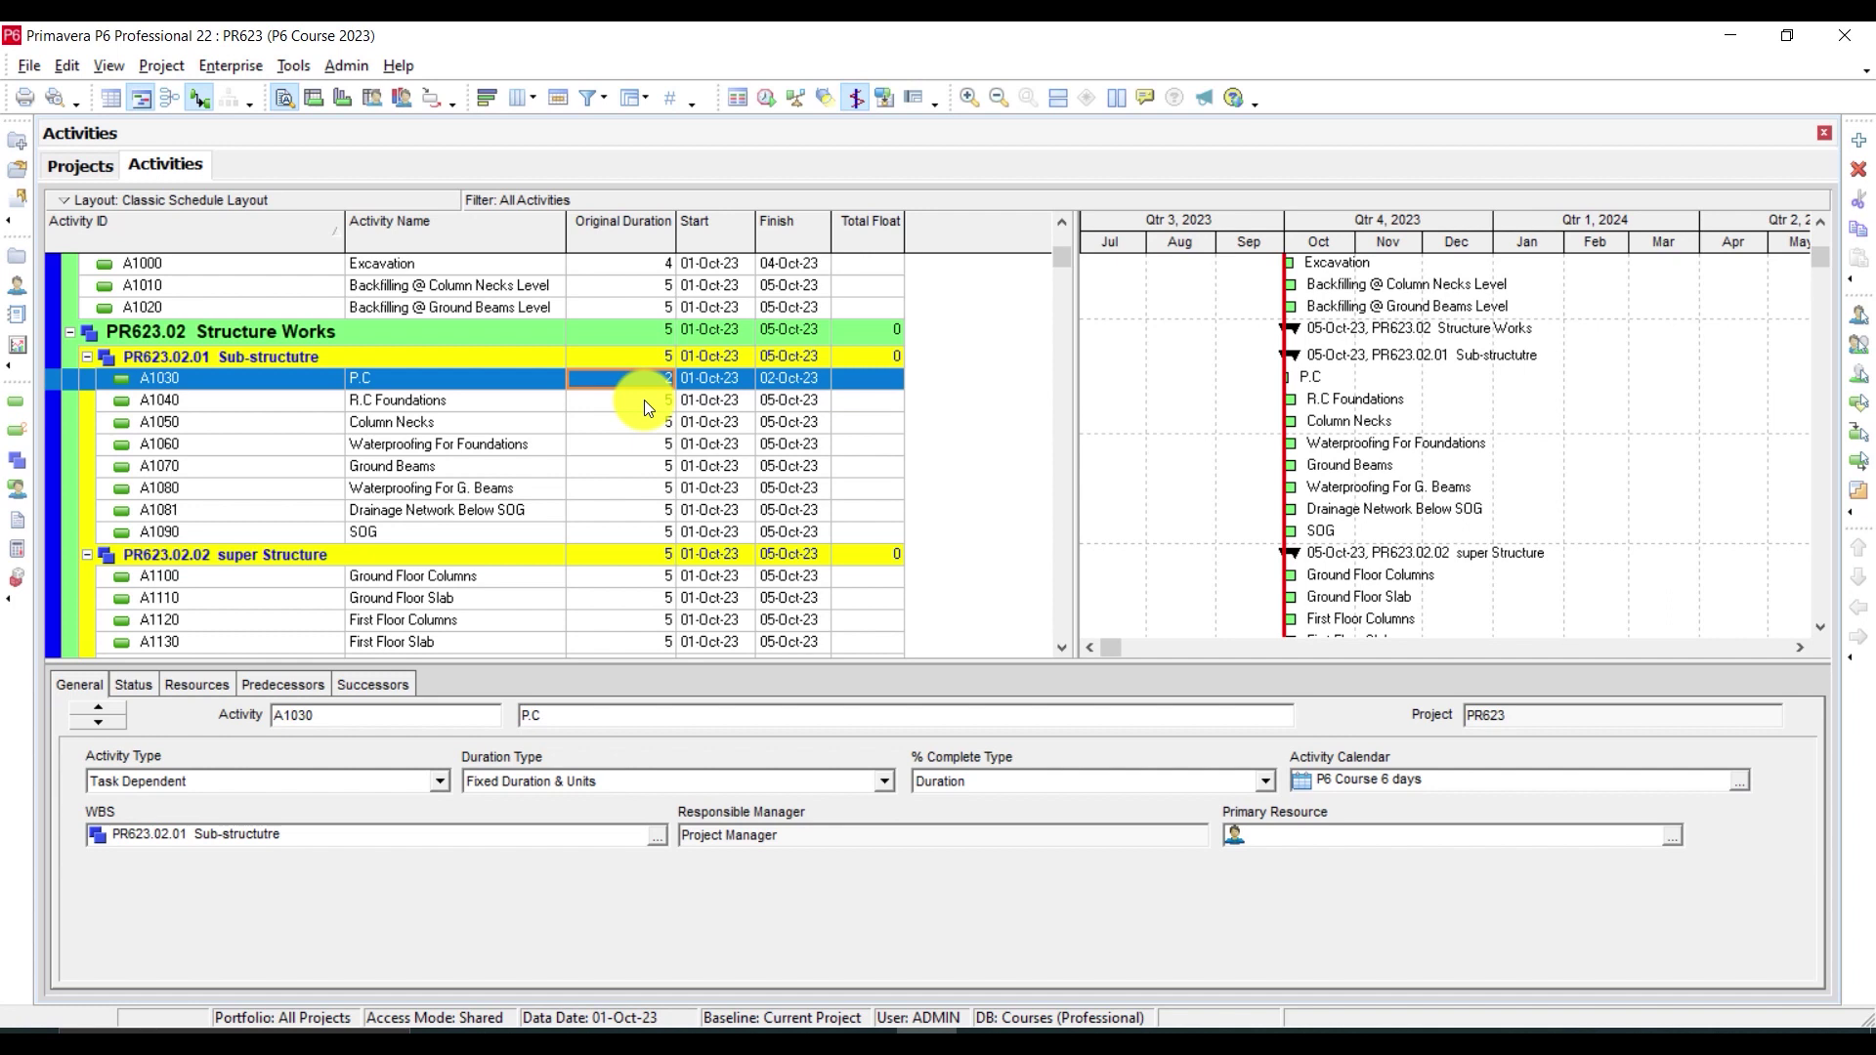
click(644, 399)
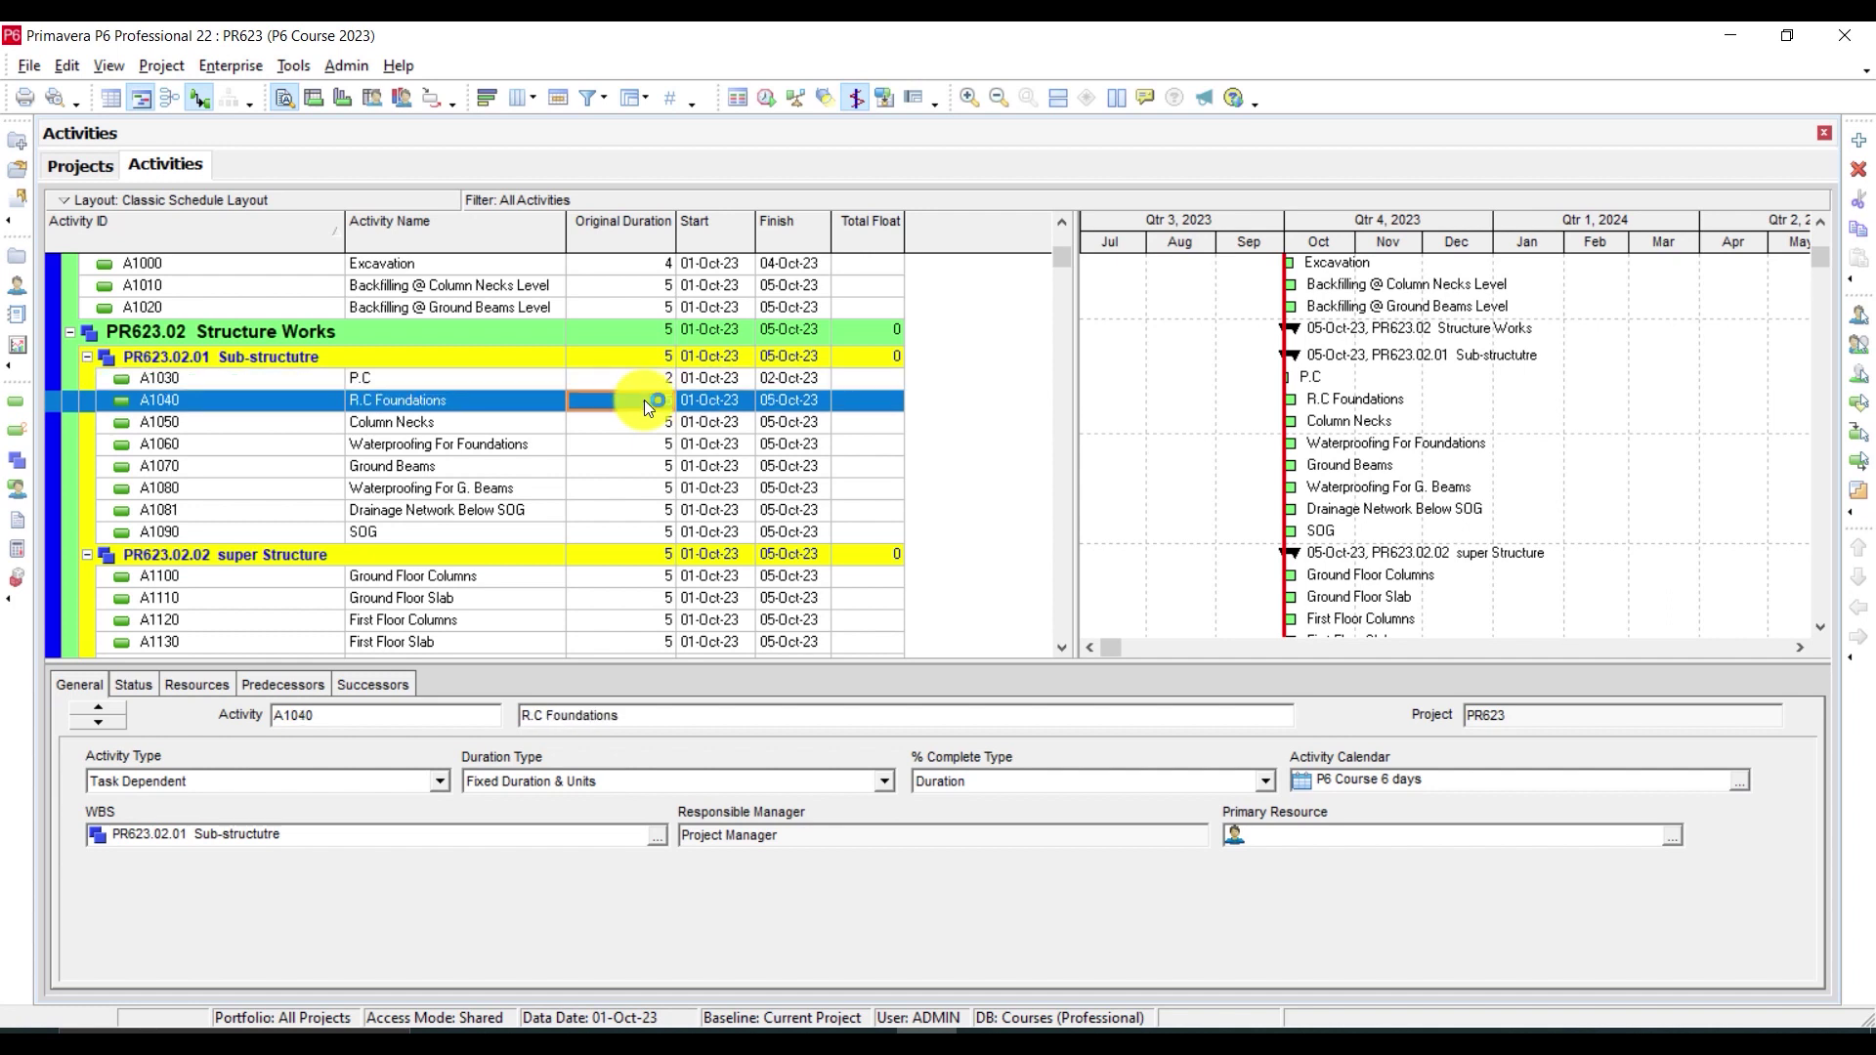
click(644, 400)
text(8)
key(Return)
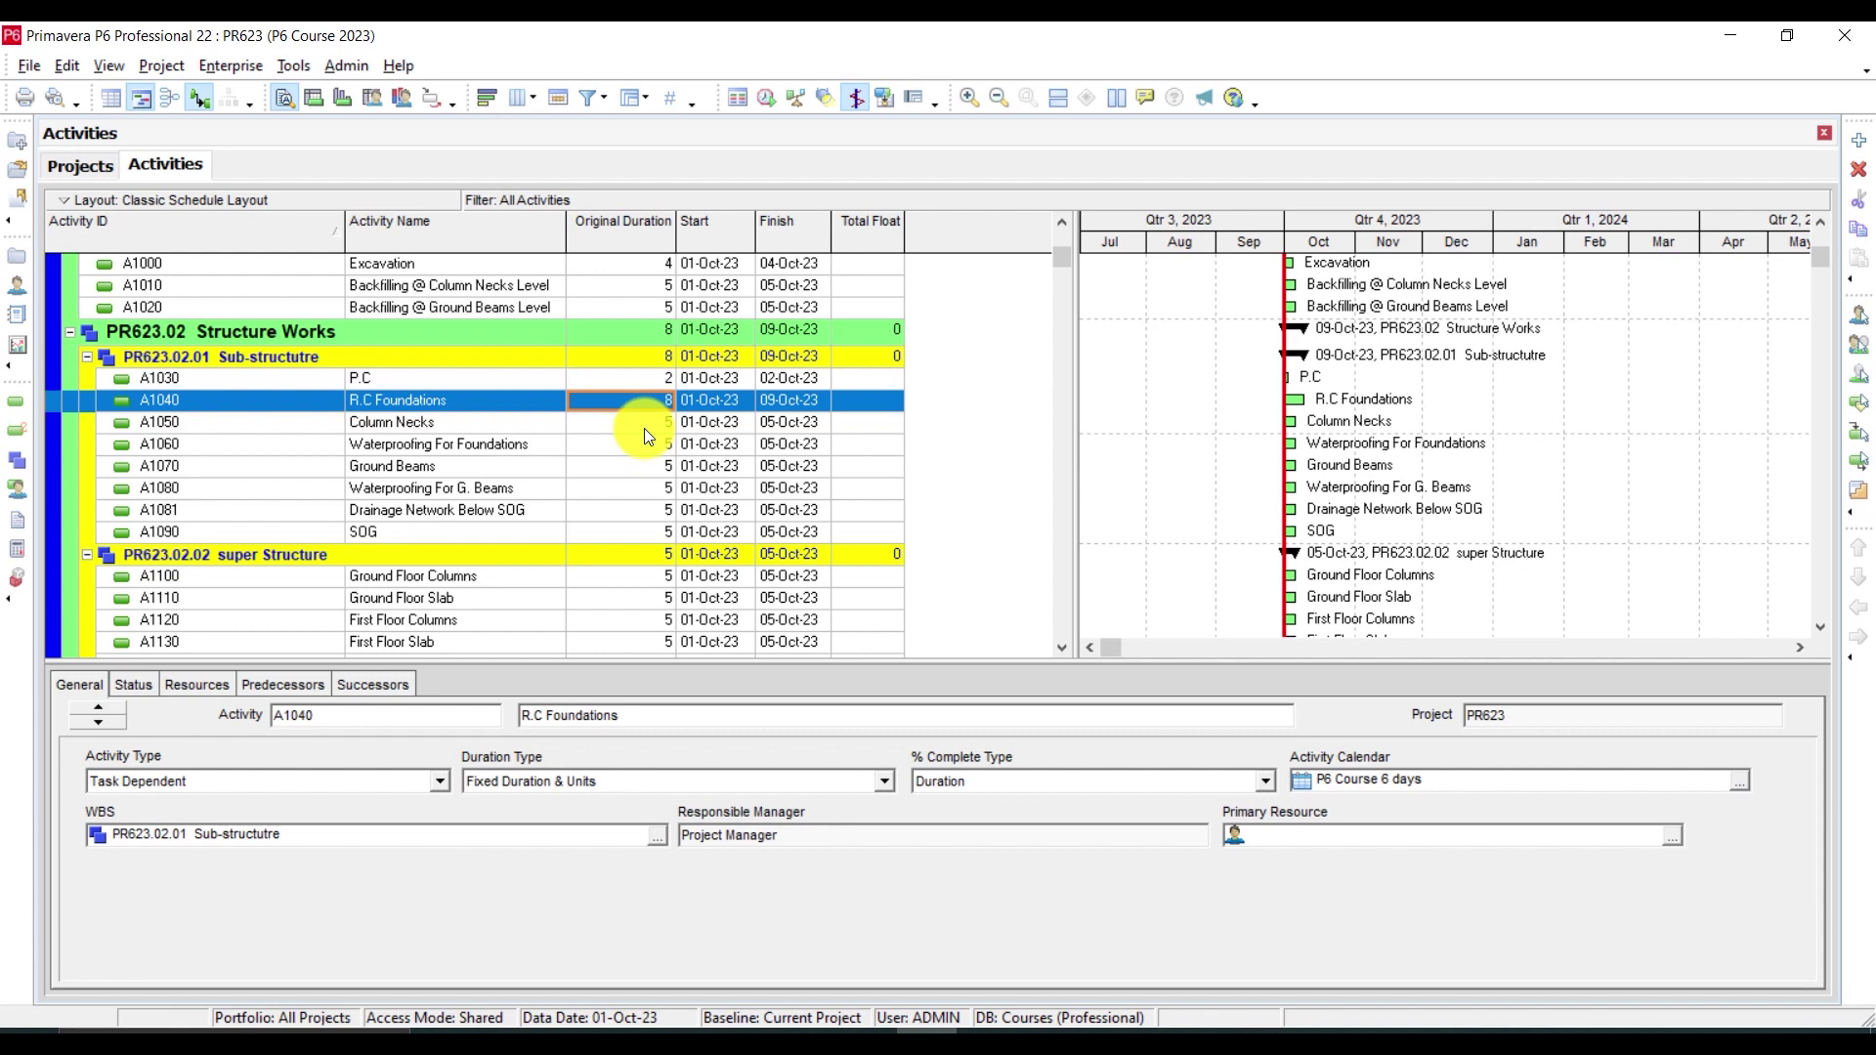
Set the original duration of the Column Necks activity in the sub-structure group to 3 days
click(644, 429)
click(644, 428)
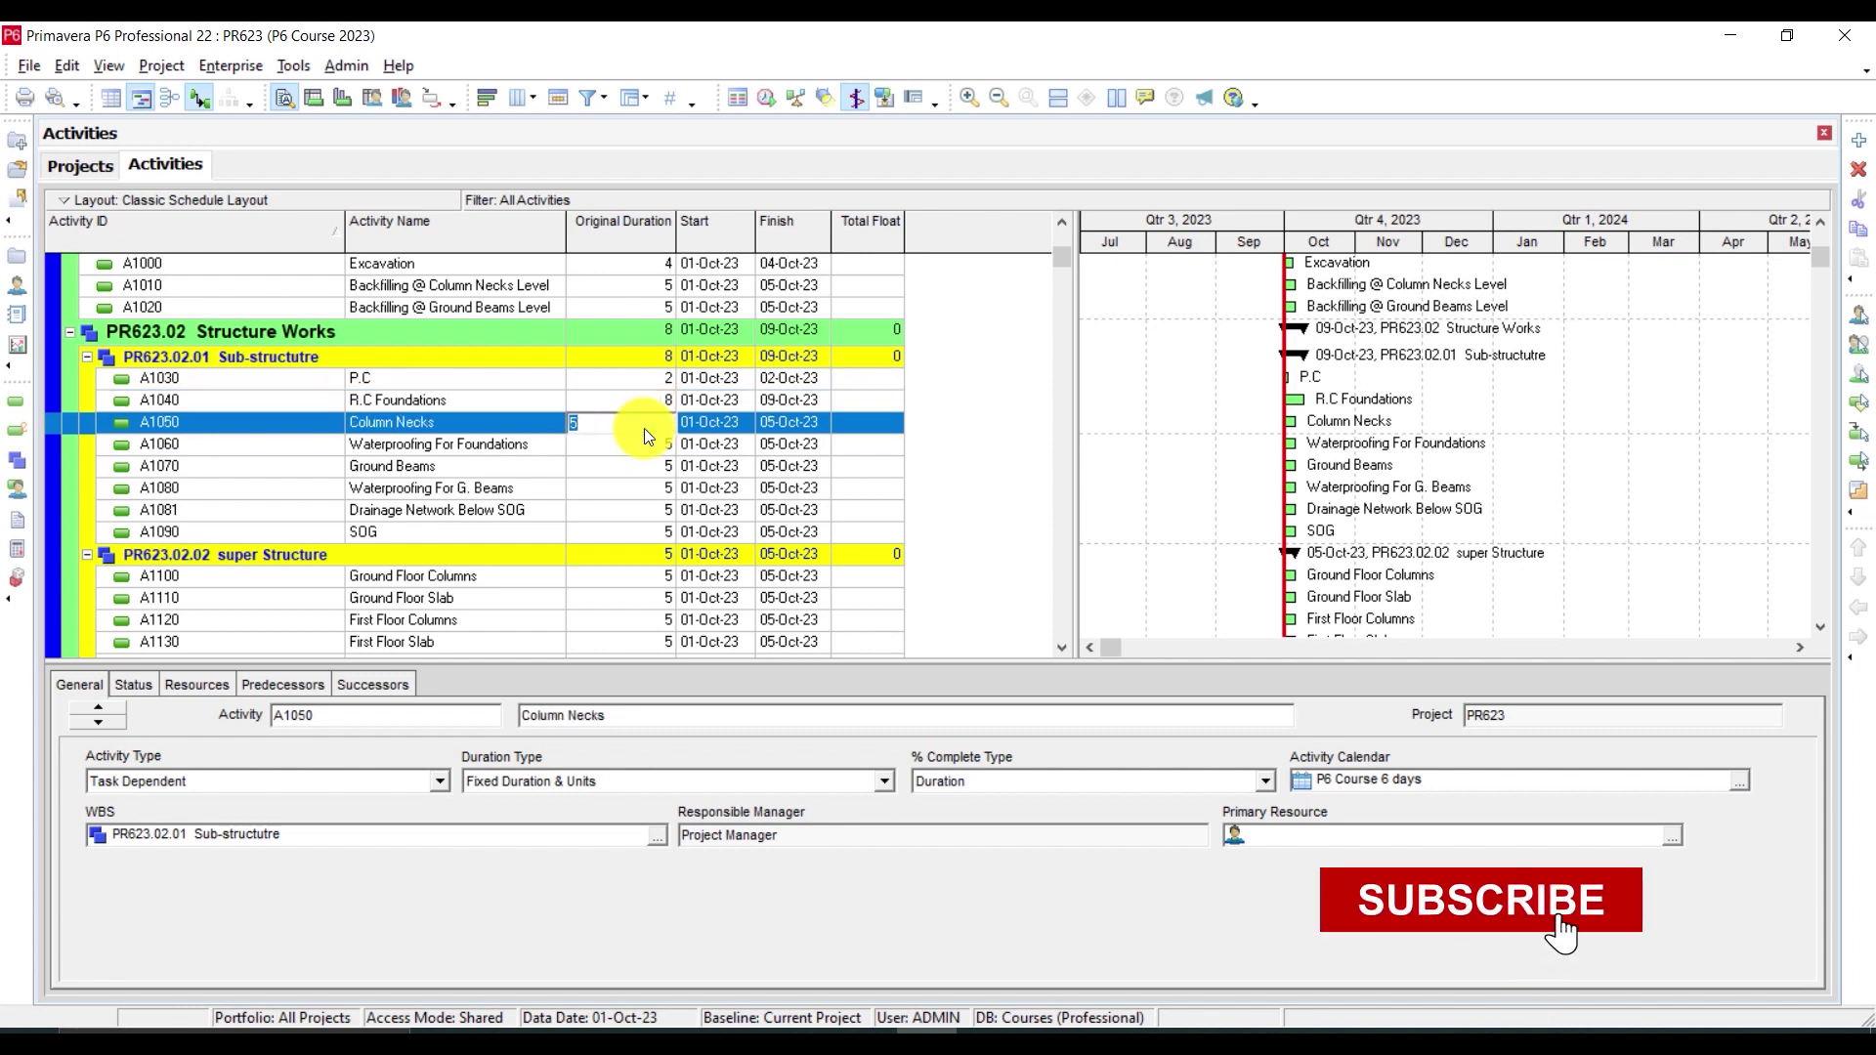
text(3)
key(Return)
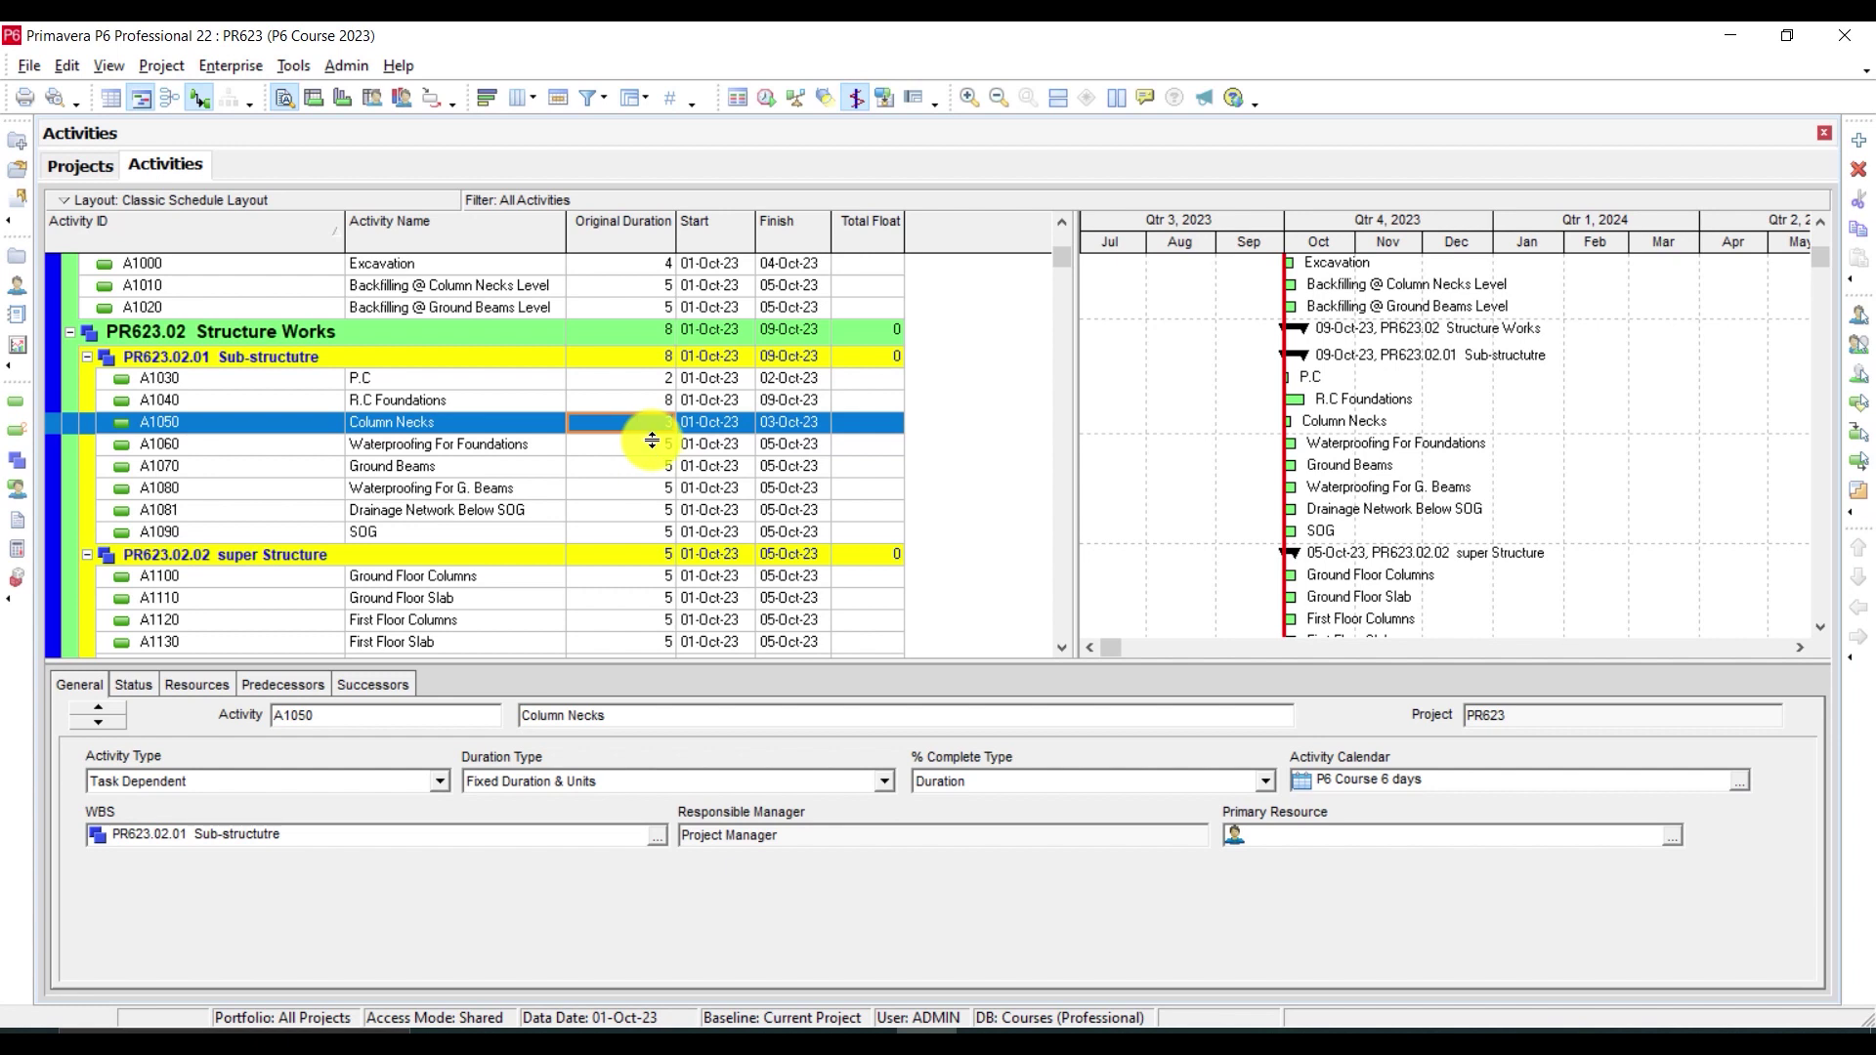
Set the original duration of the Ground Beams activity in the sub-structure group to 10 days
click(658, 448)
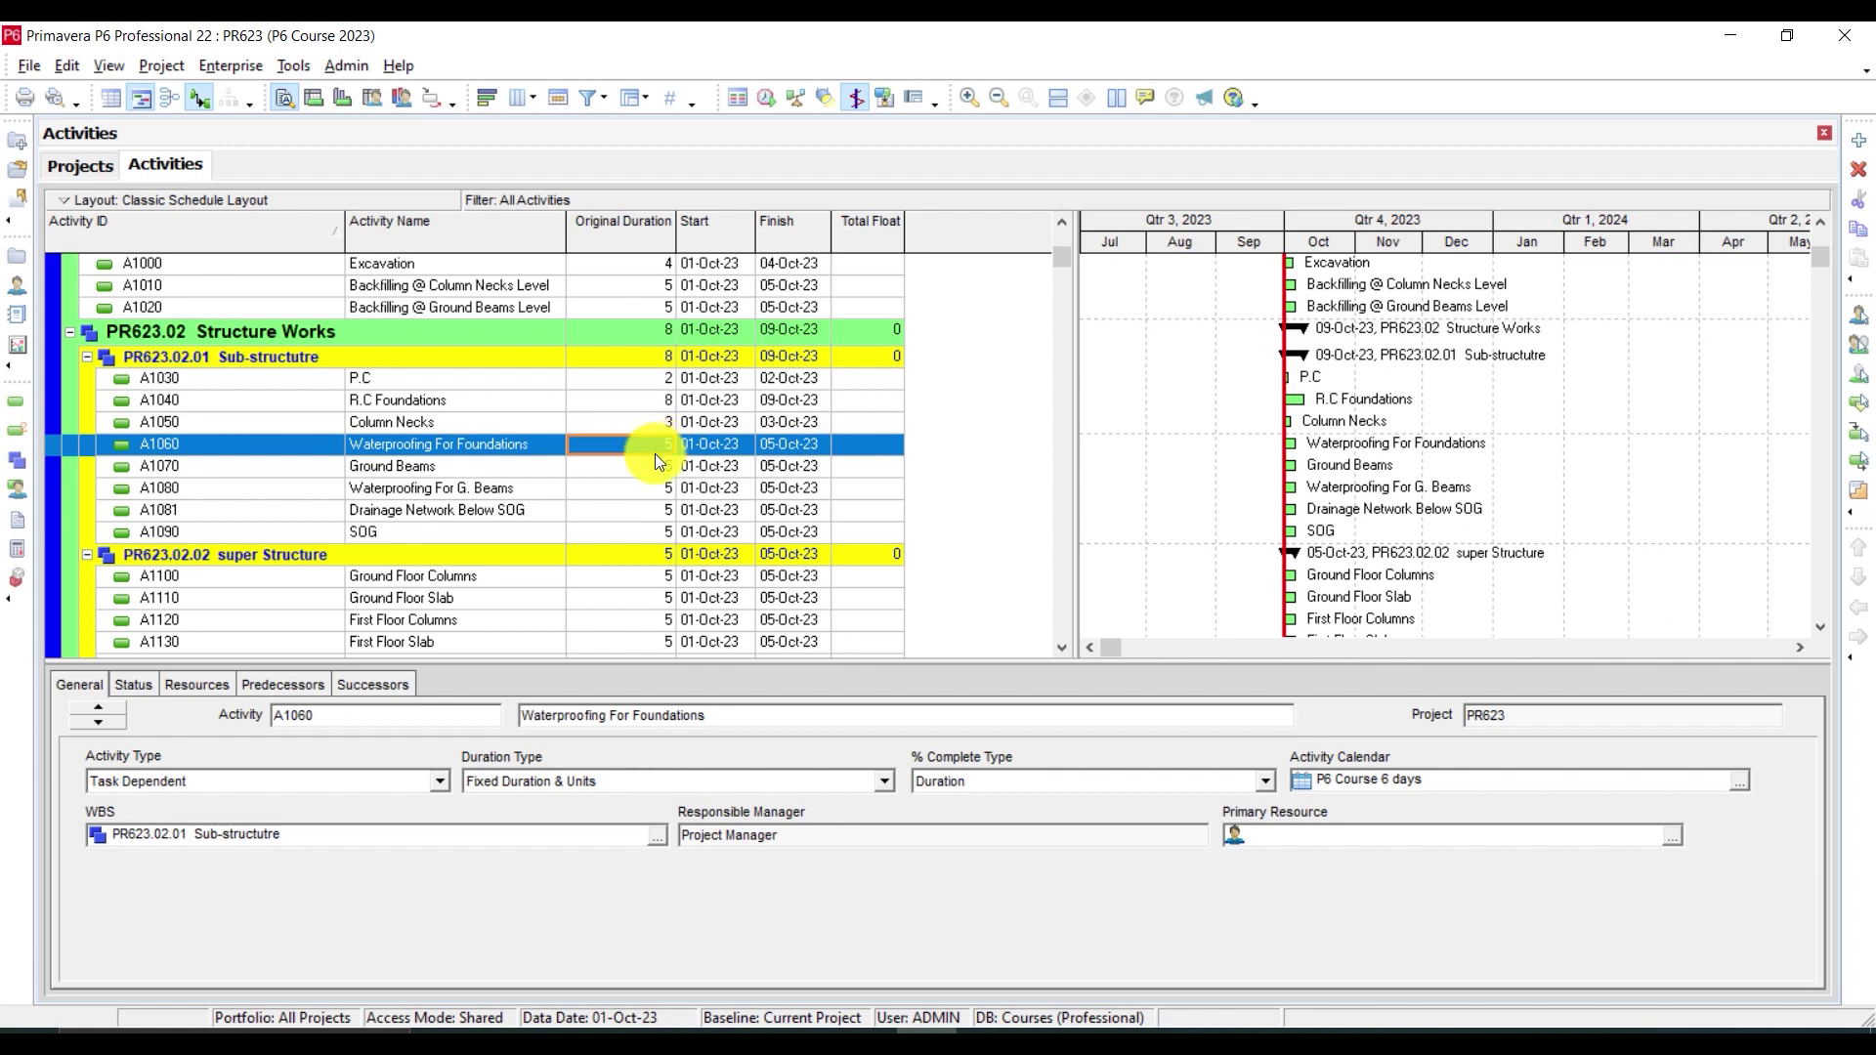
click(644, 465)
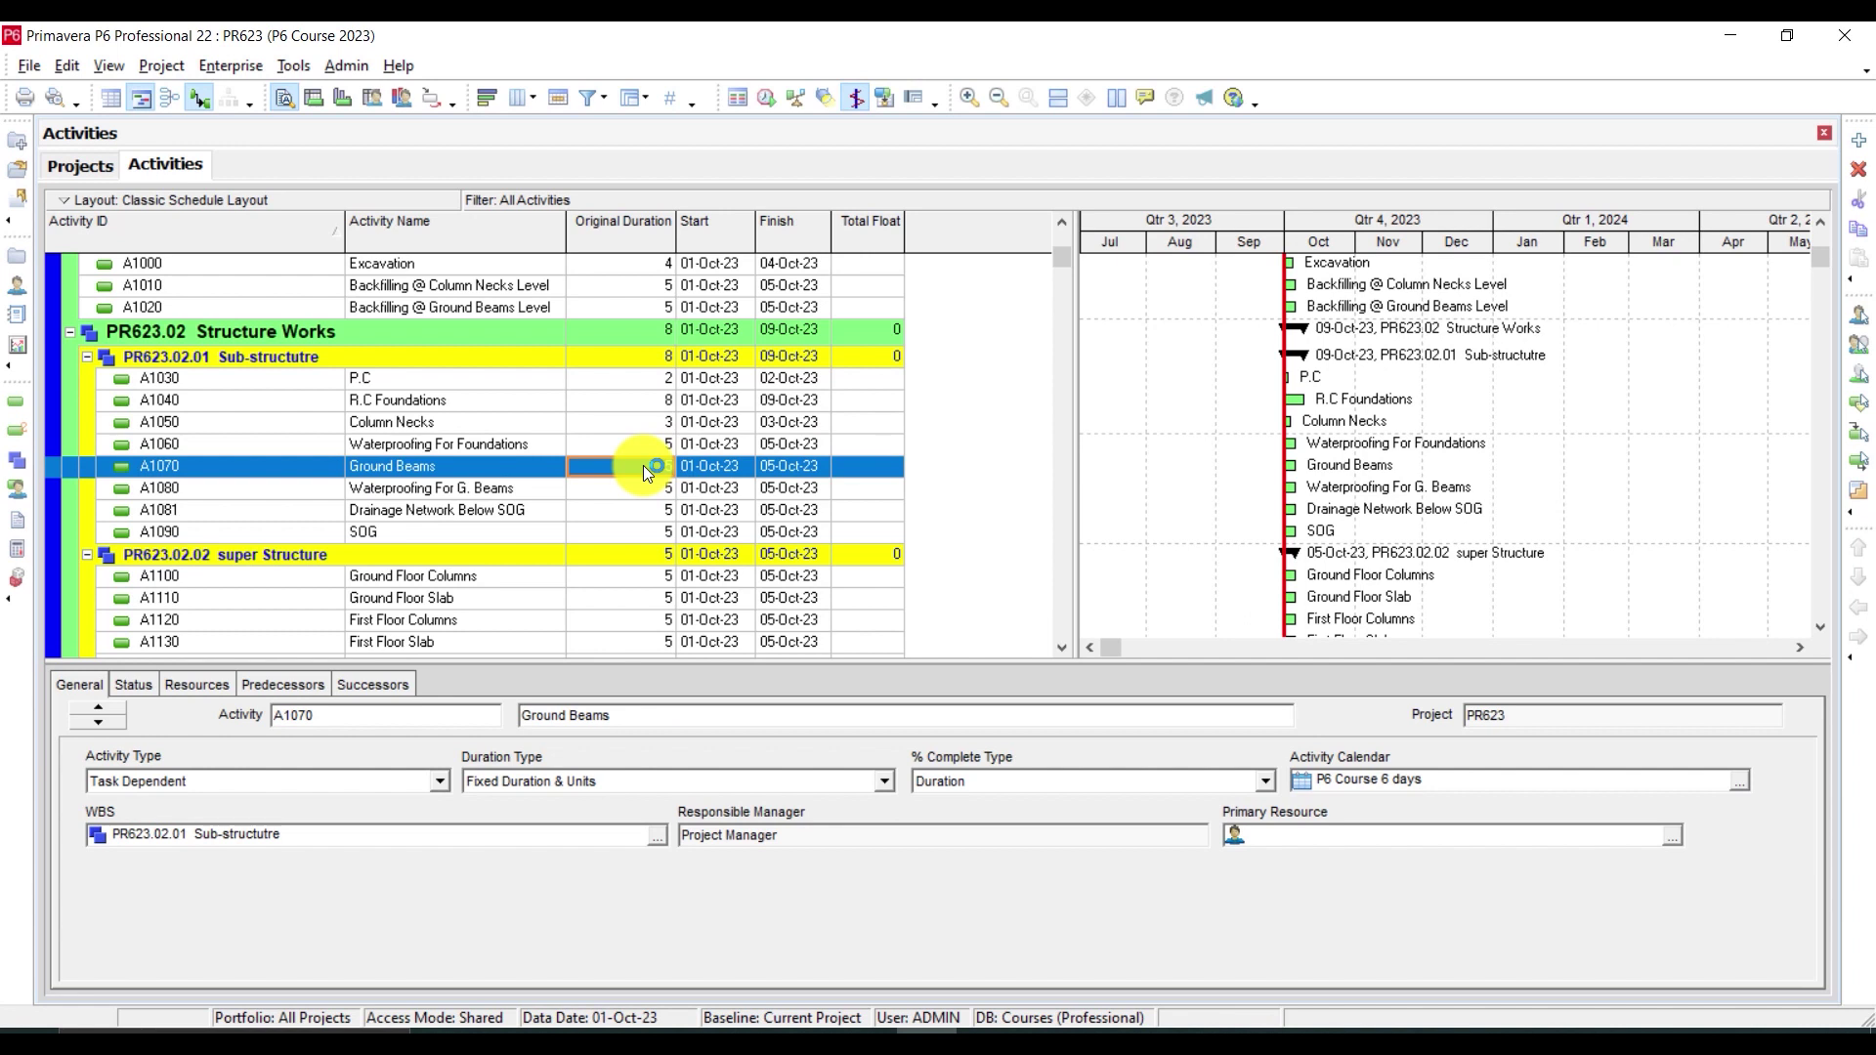
click(643, 464)
key(BackSpace)
text(10)
key(Return)
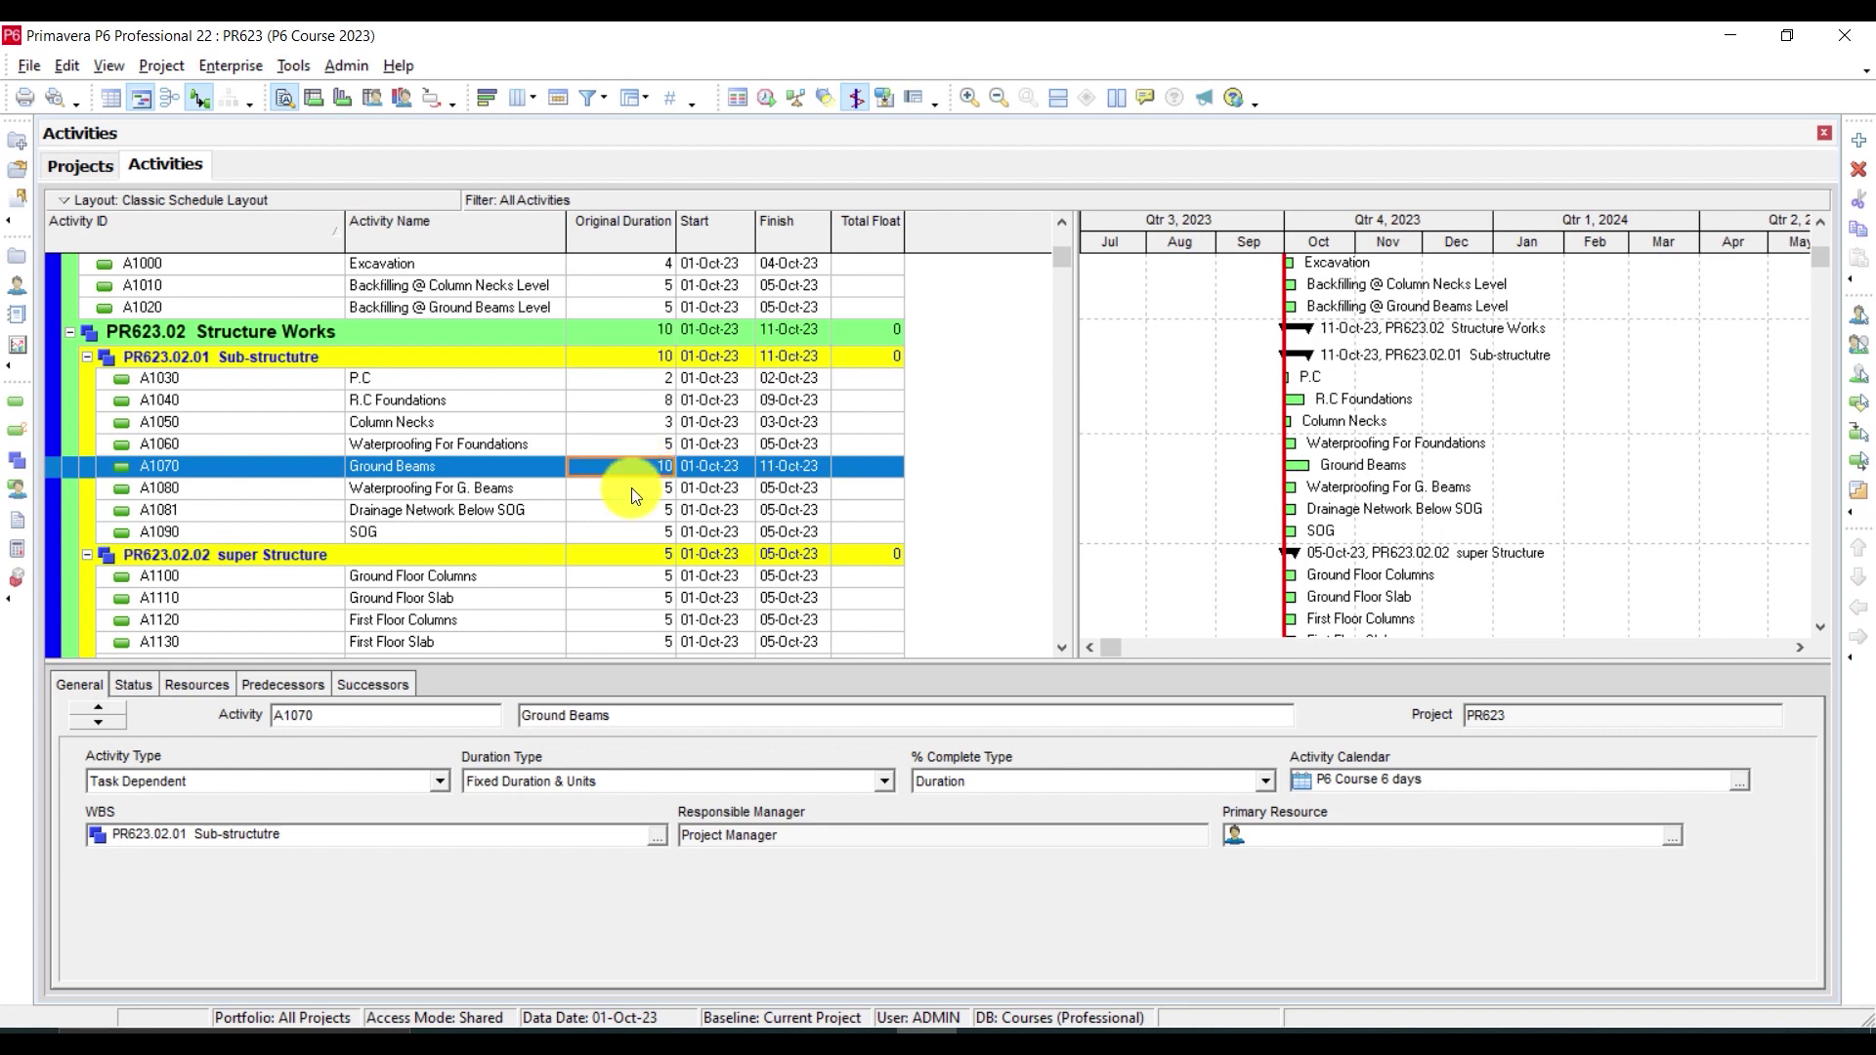
Set the original duration of the Waterproofing For G. Beams activity to 4 days
click(632, 487)
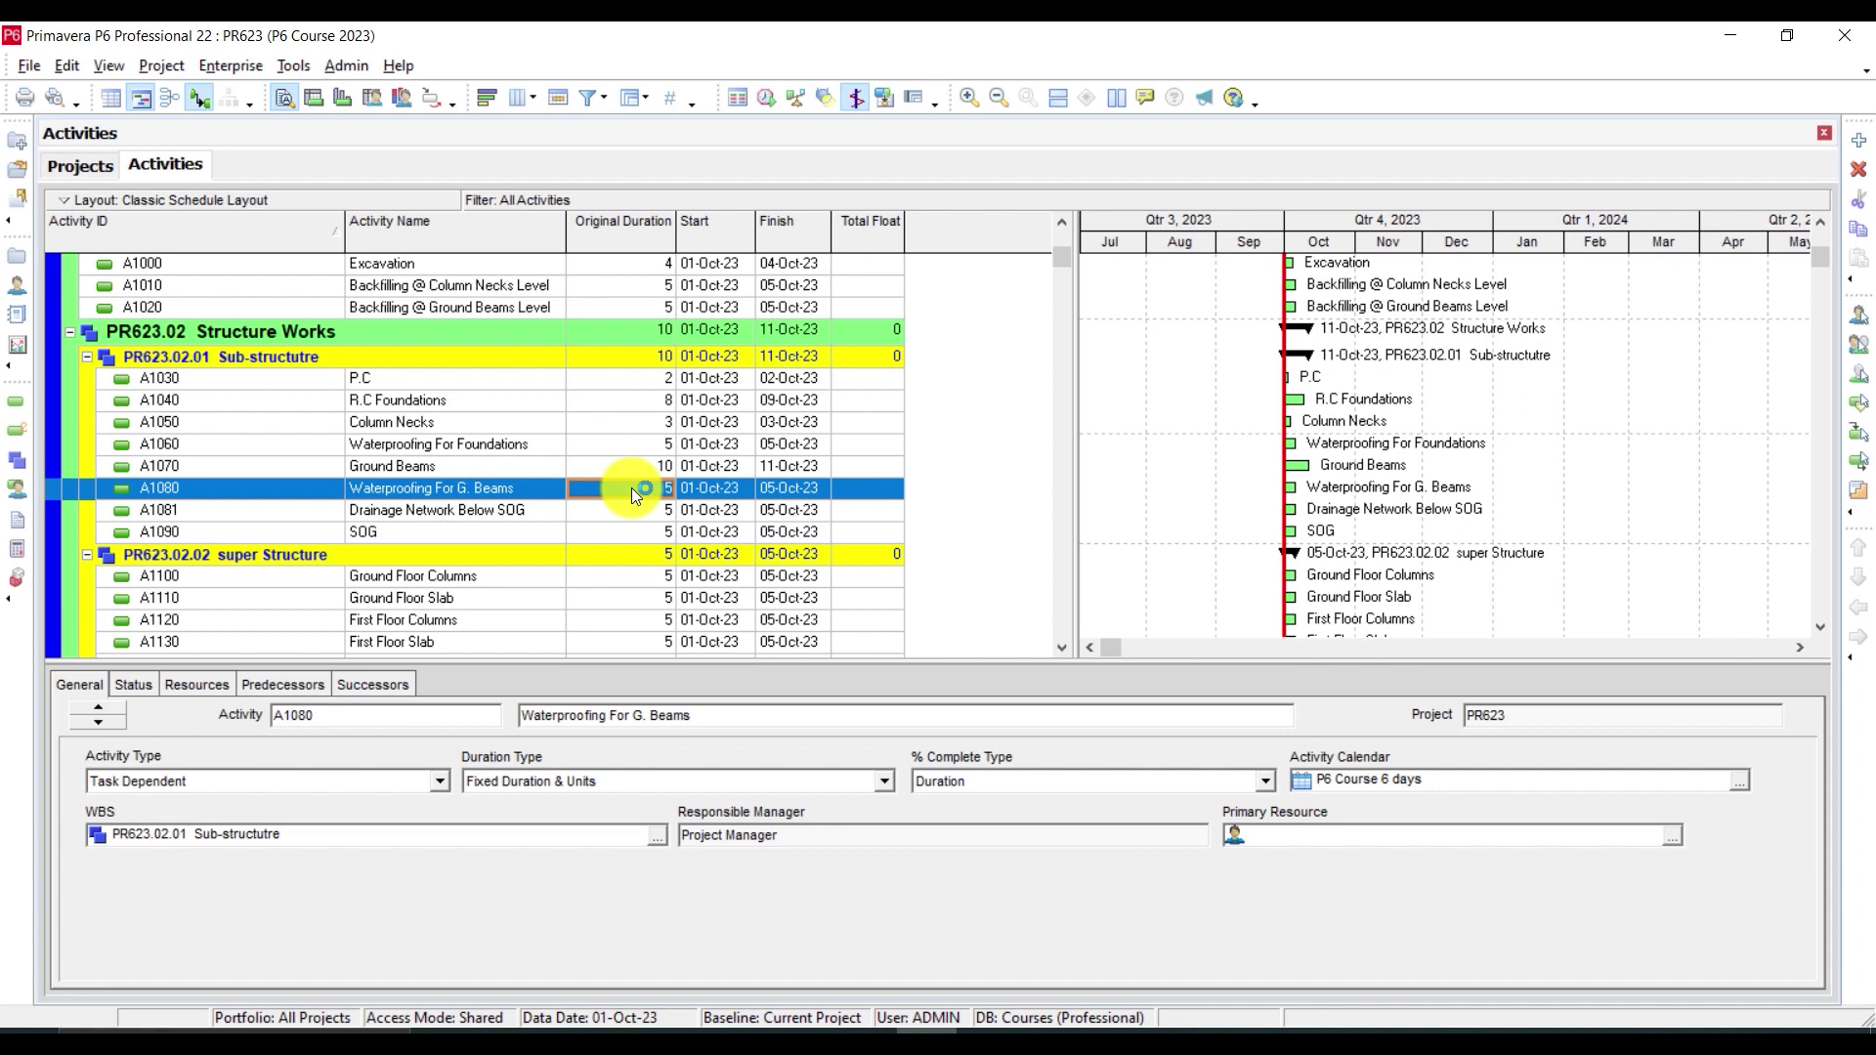
scroll(632, 488, down, 1)
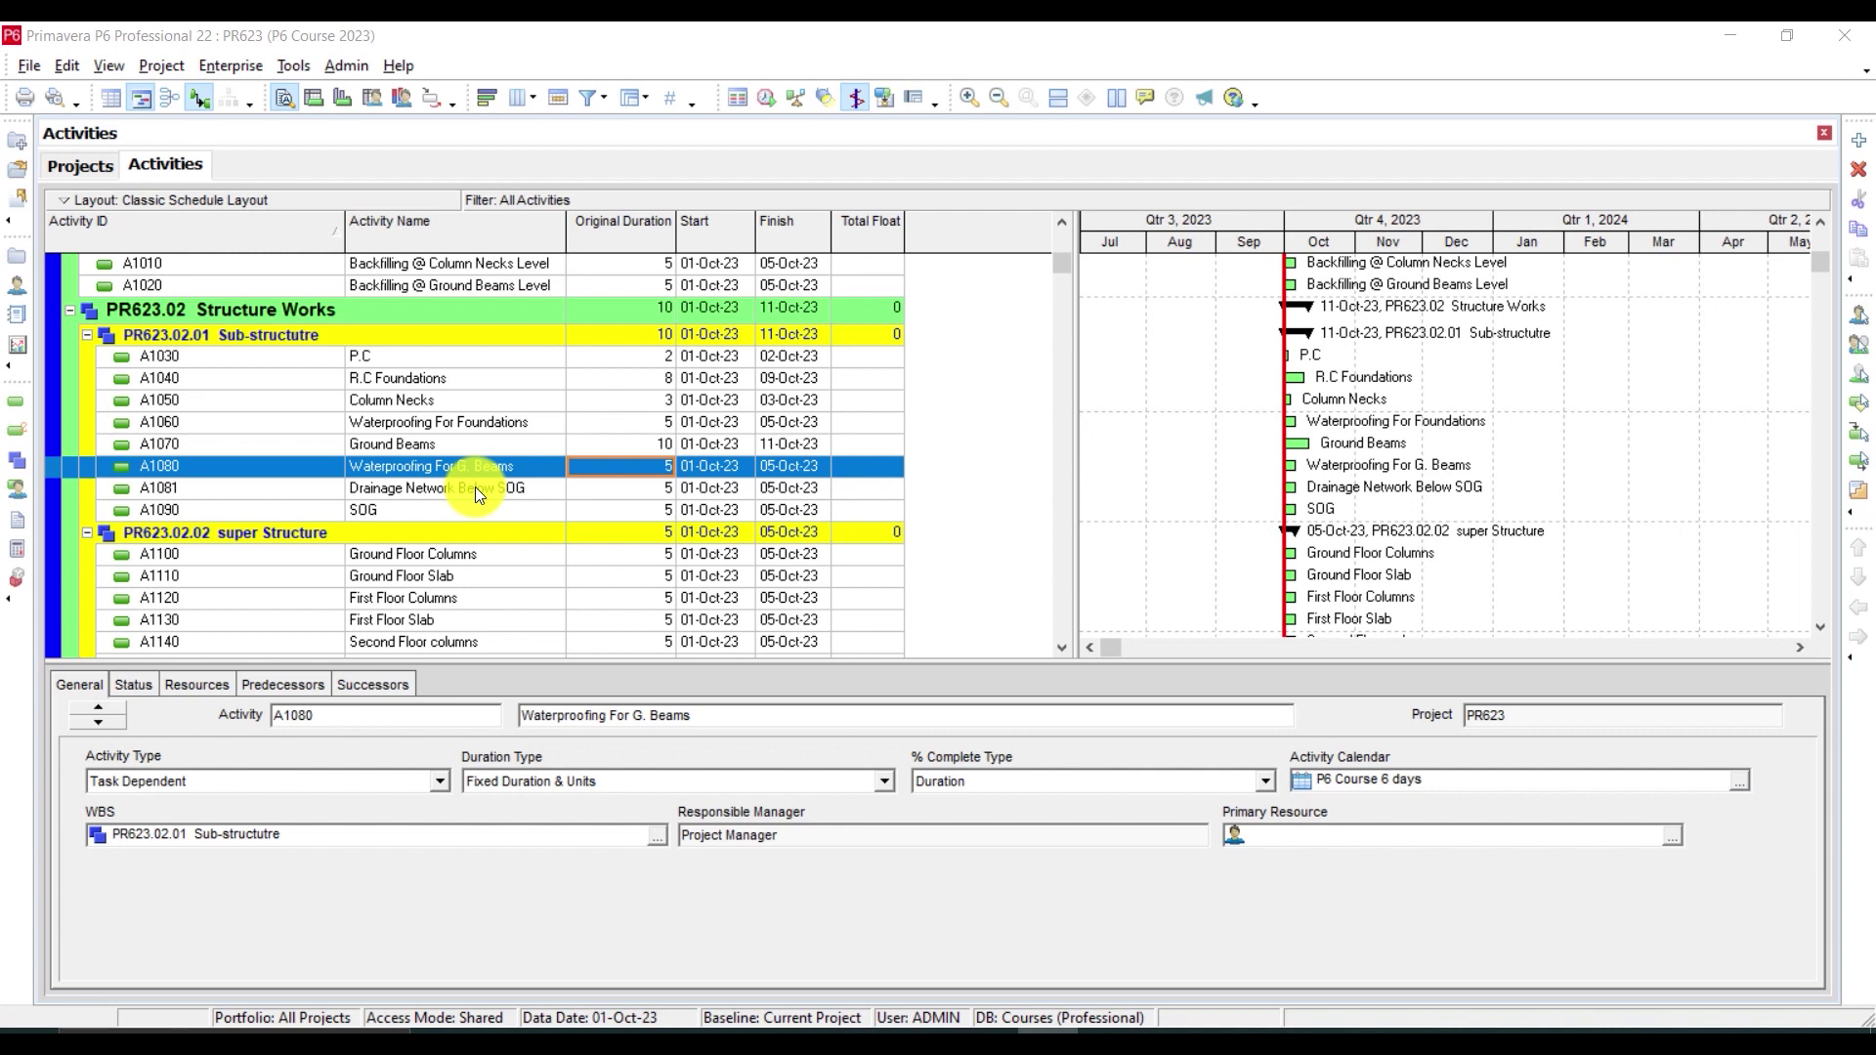
click(646, 461)
text(4)
key(Return)
Change the original duration of the Waterproofing For G. Beams activity to 8 days
click(634, 474)
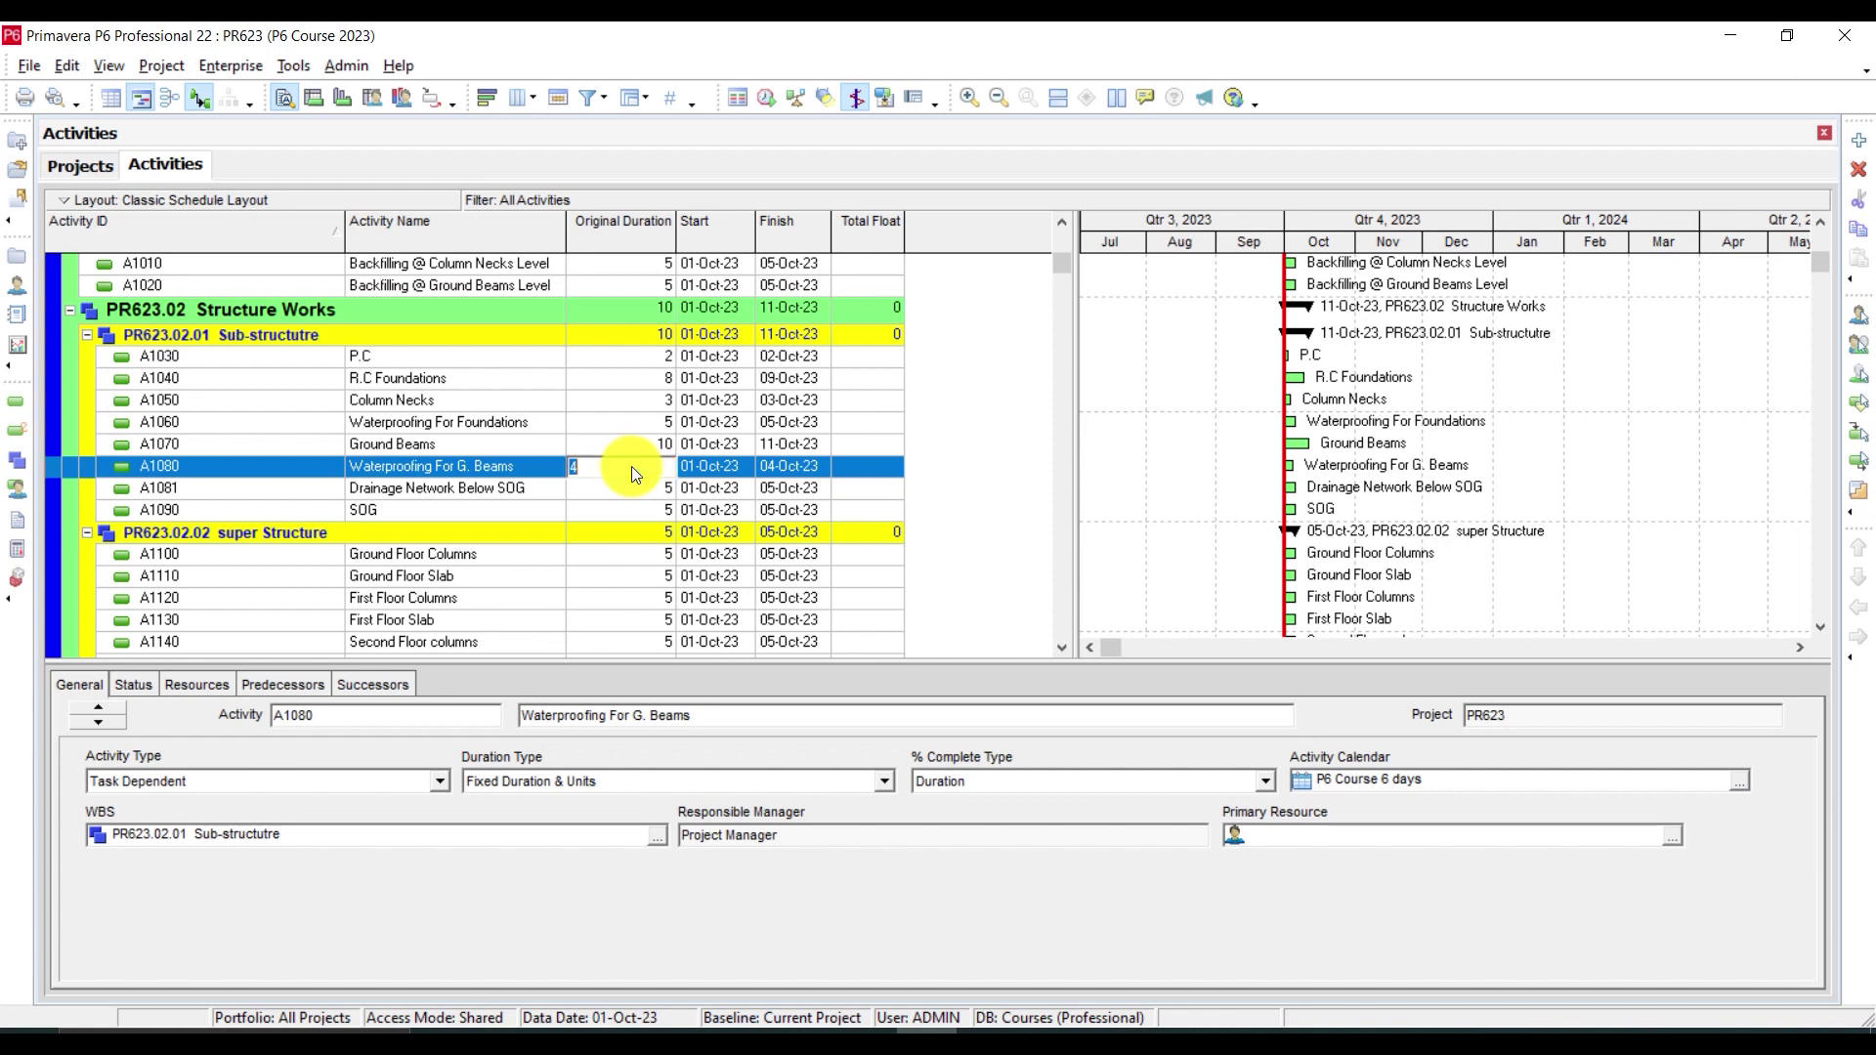
text(8)
key(Return)
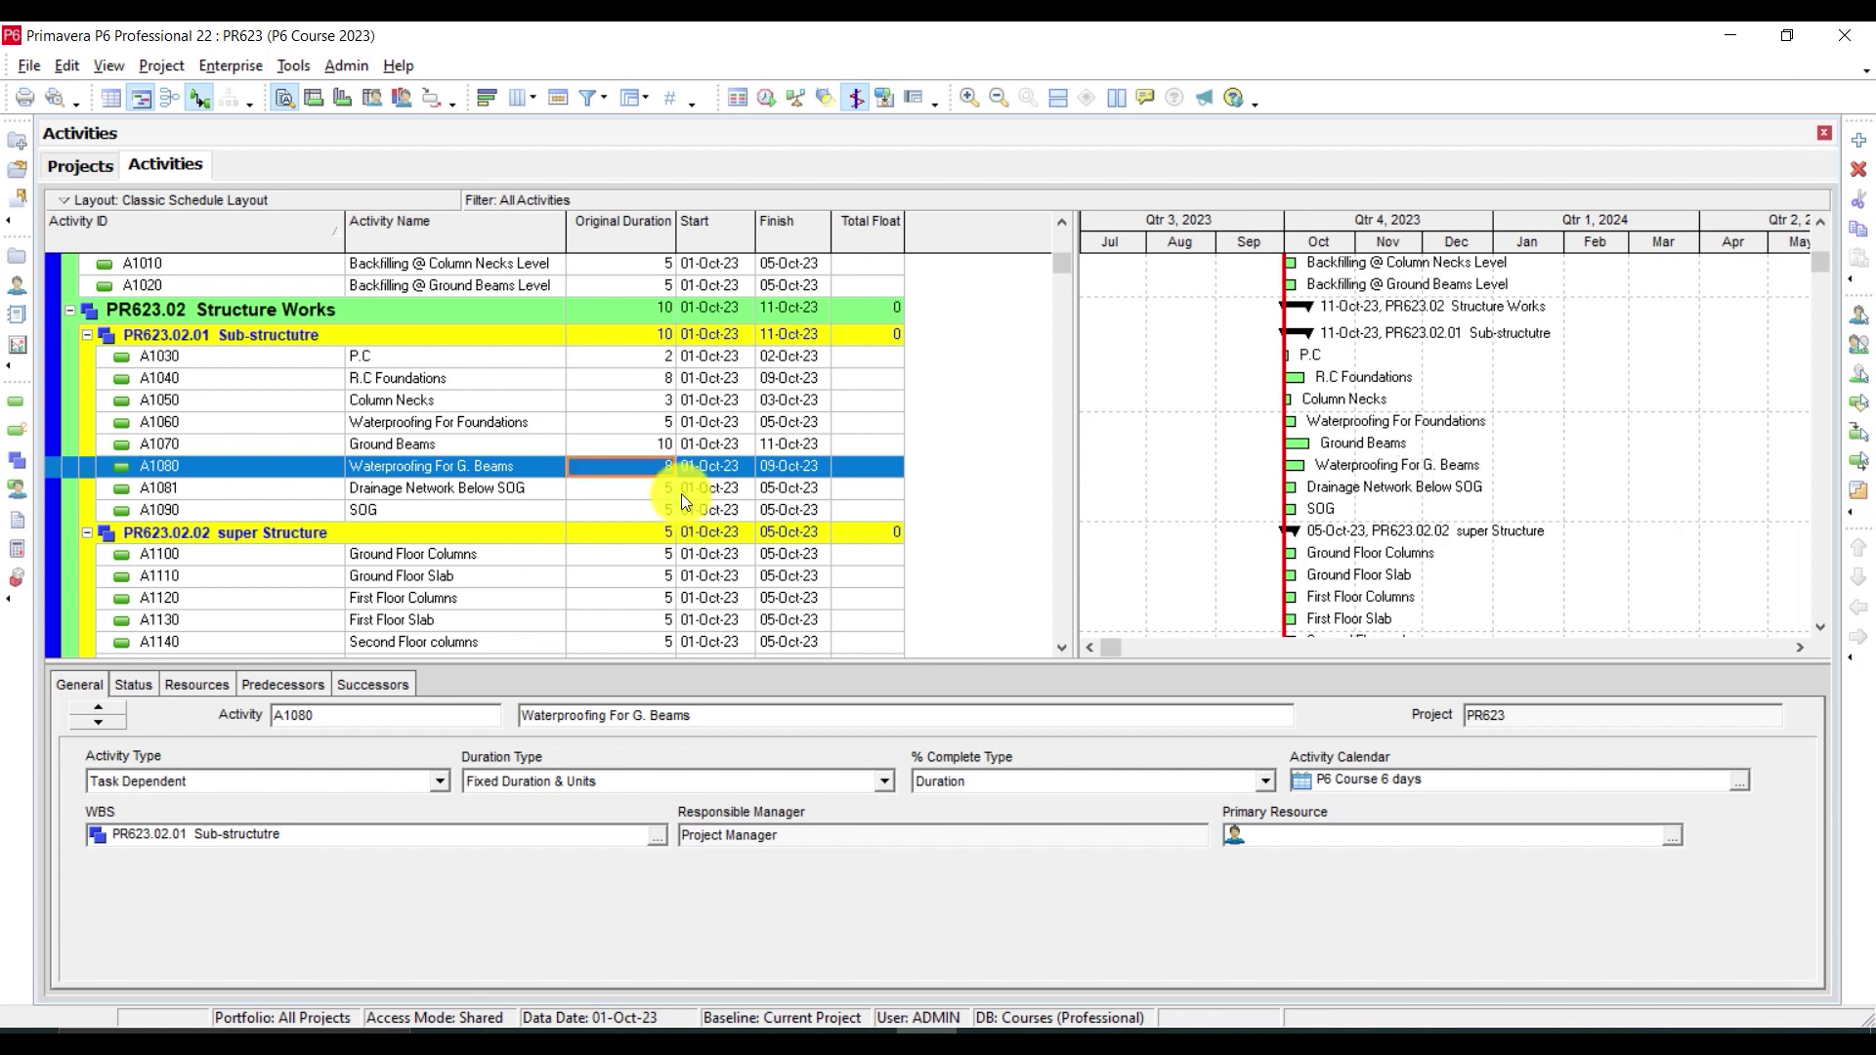
Set the original duration of the SOG activity at the end of the sub-structure group to 4 days
click(652, 512)
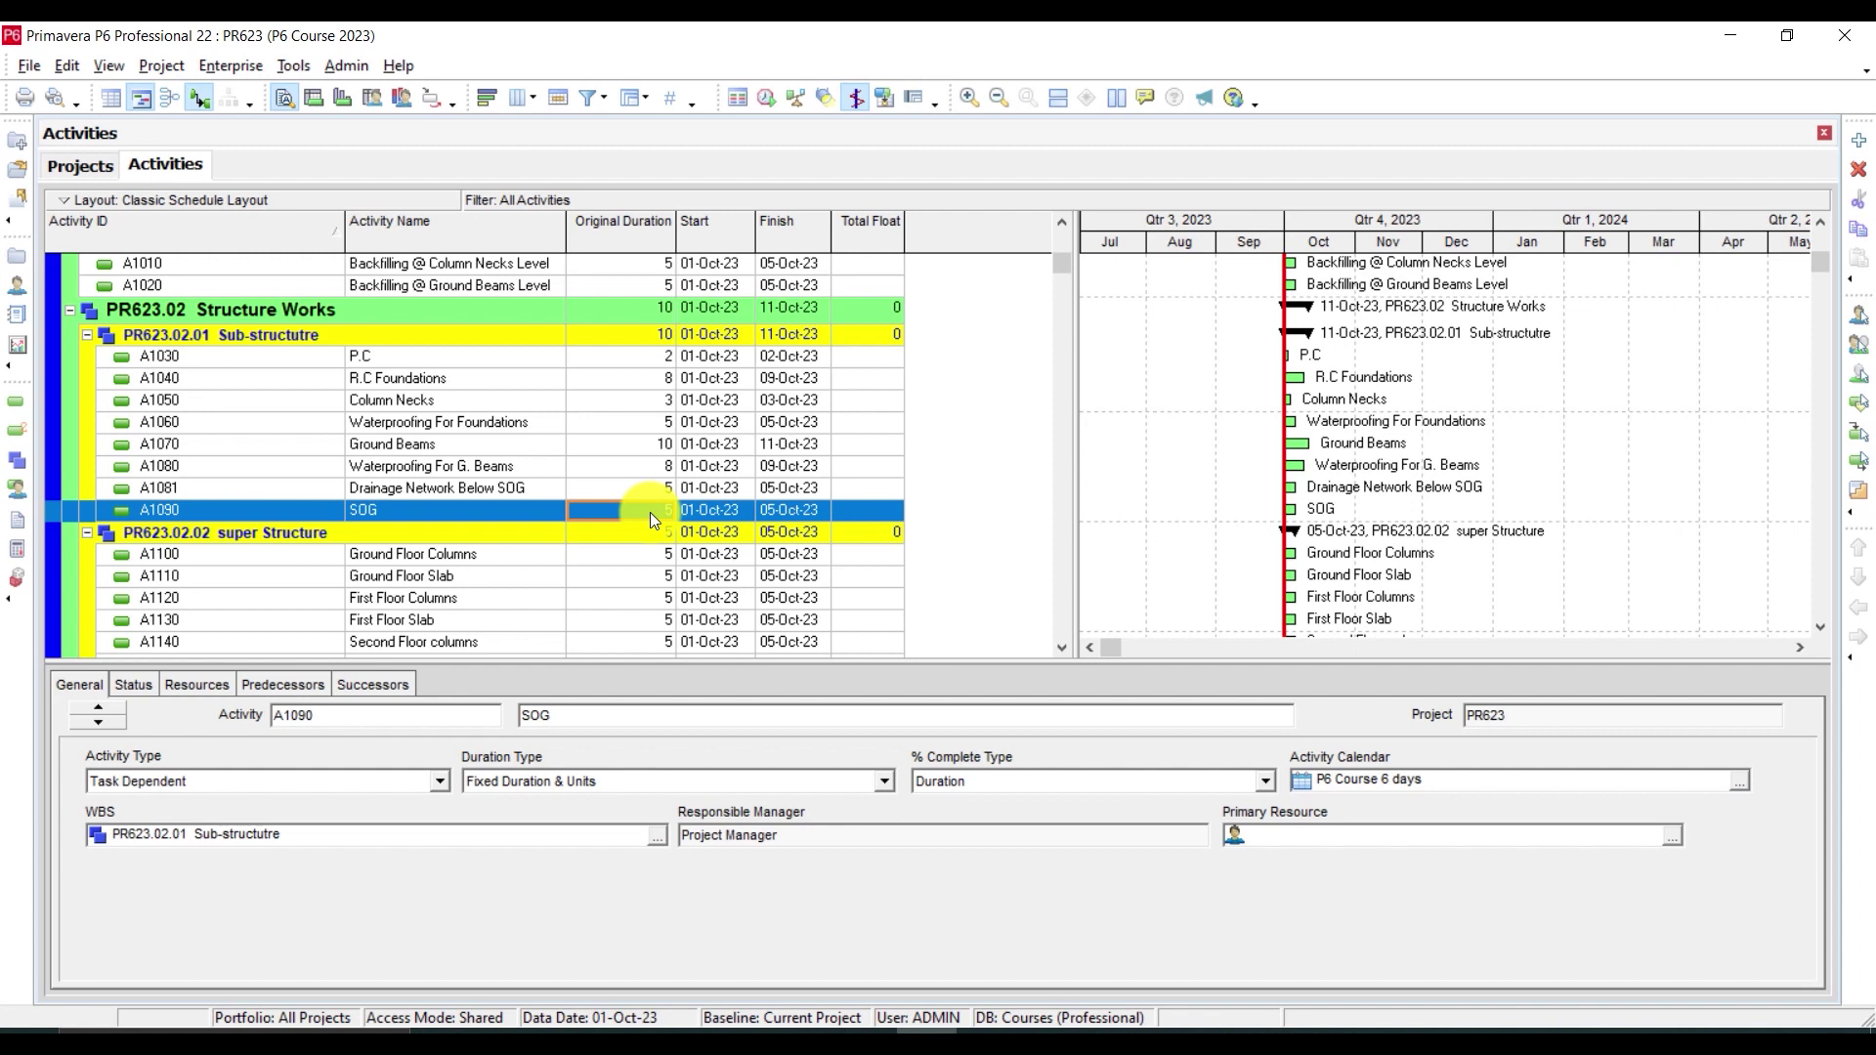
click(650, 514)
text(4)
key(Return)
Set the original duration of Ground Floor Columns to 7 days and Ground Floor Slab to 14 days
scroll(649, 512, down, 1)
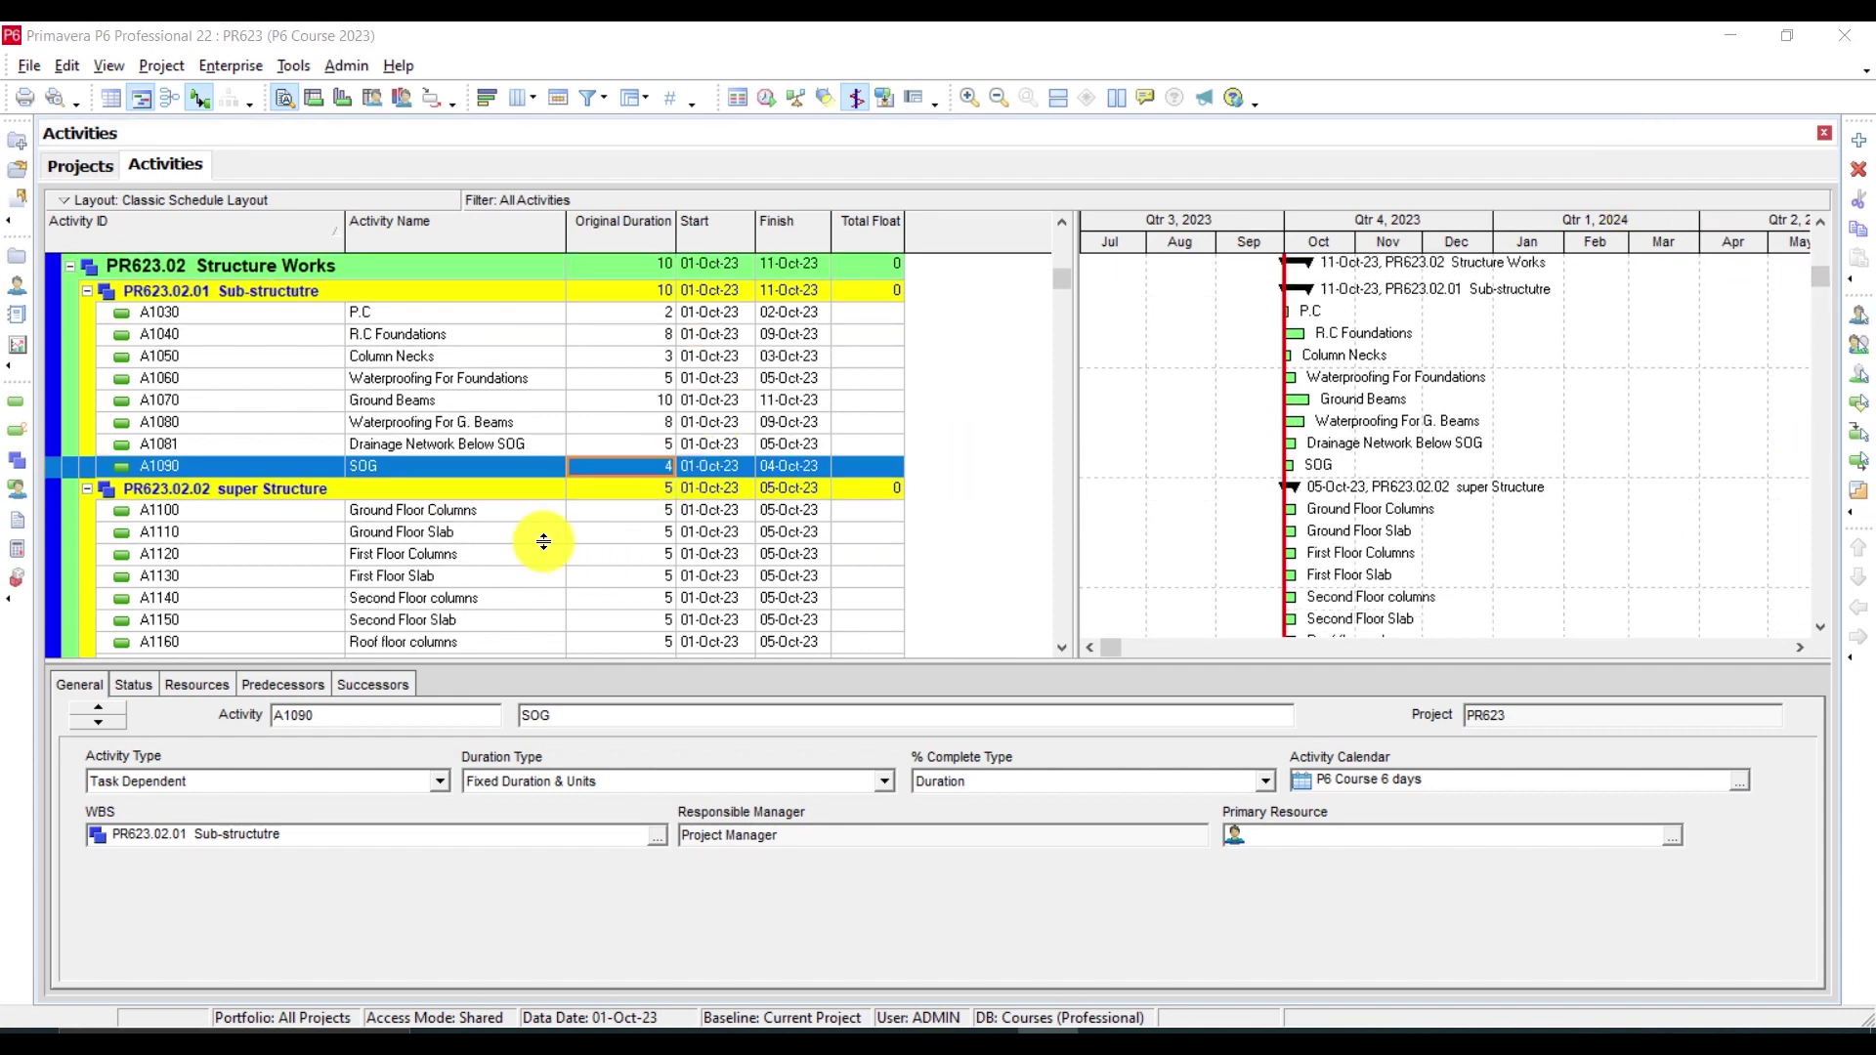
scroll(653, 439, down, 3)
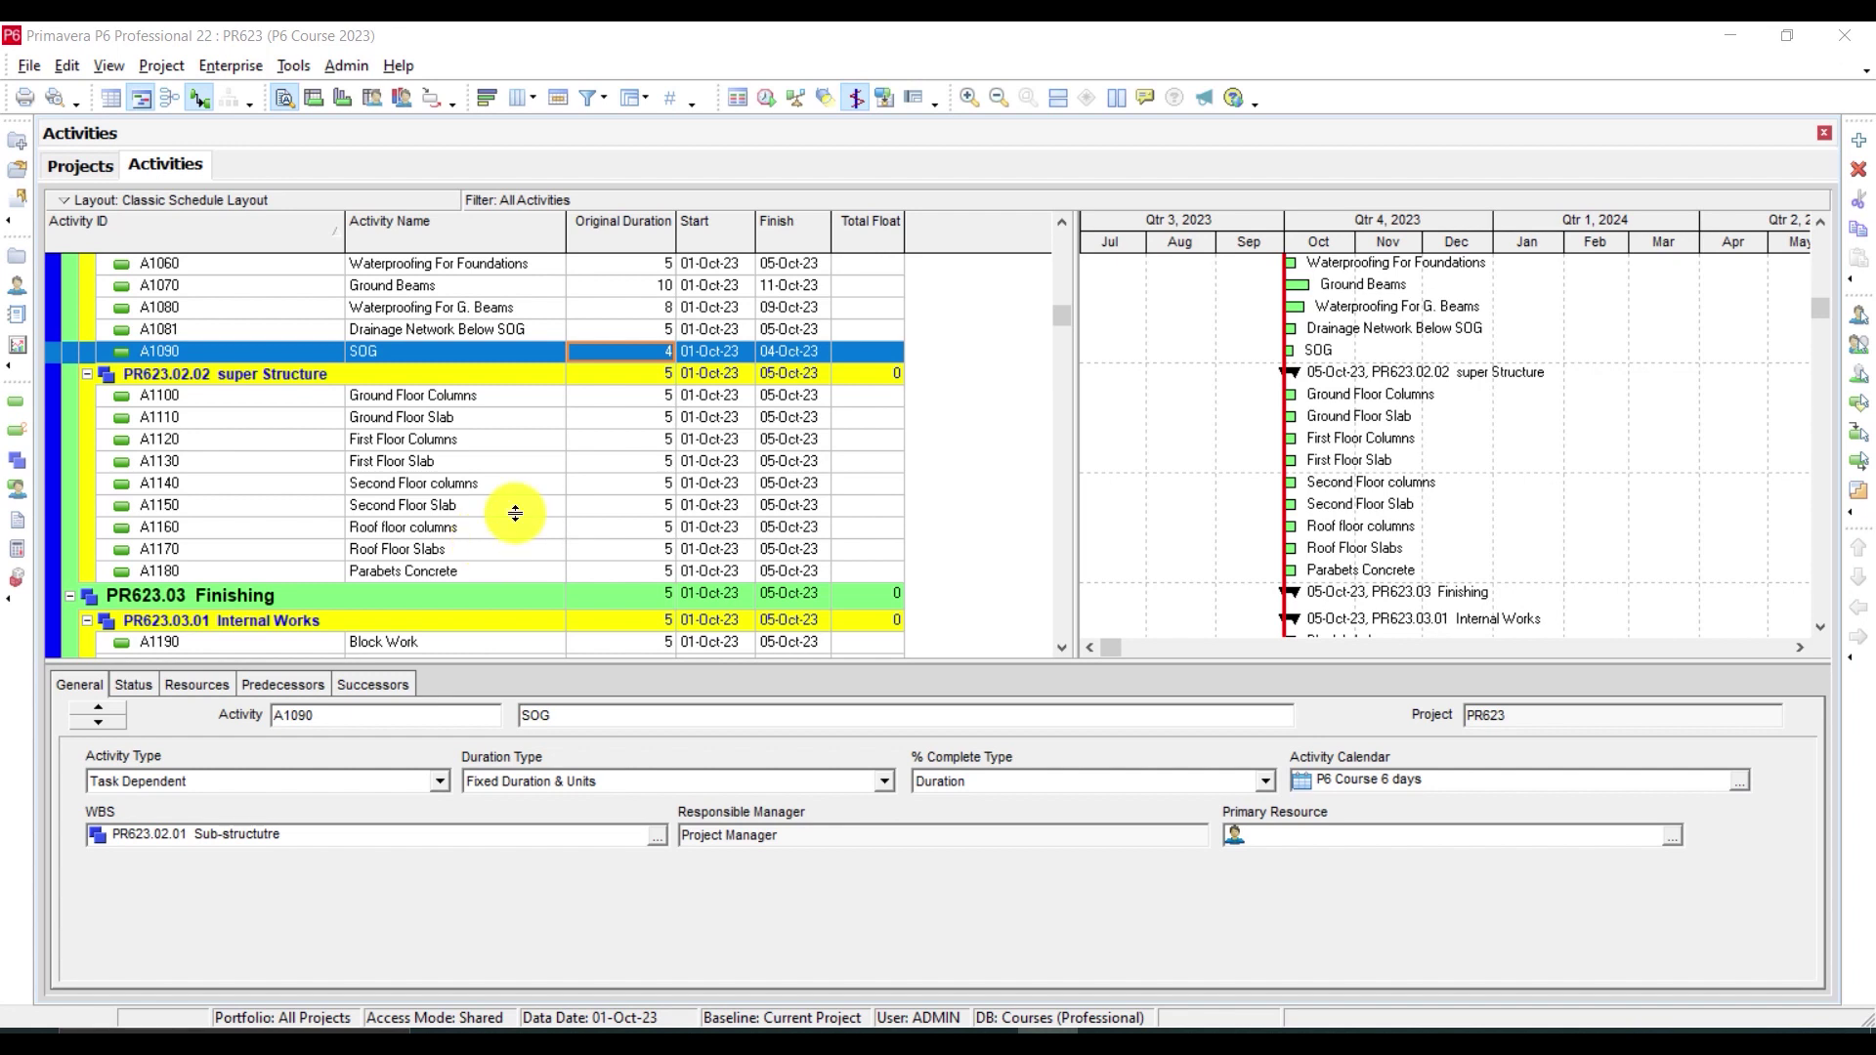
click(654, 398)
click(653, 397)
text(7)
key(Return)
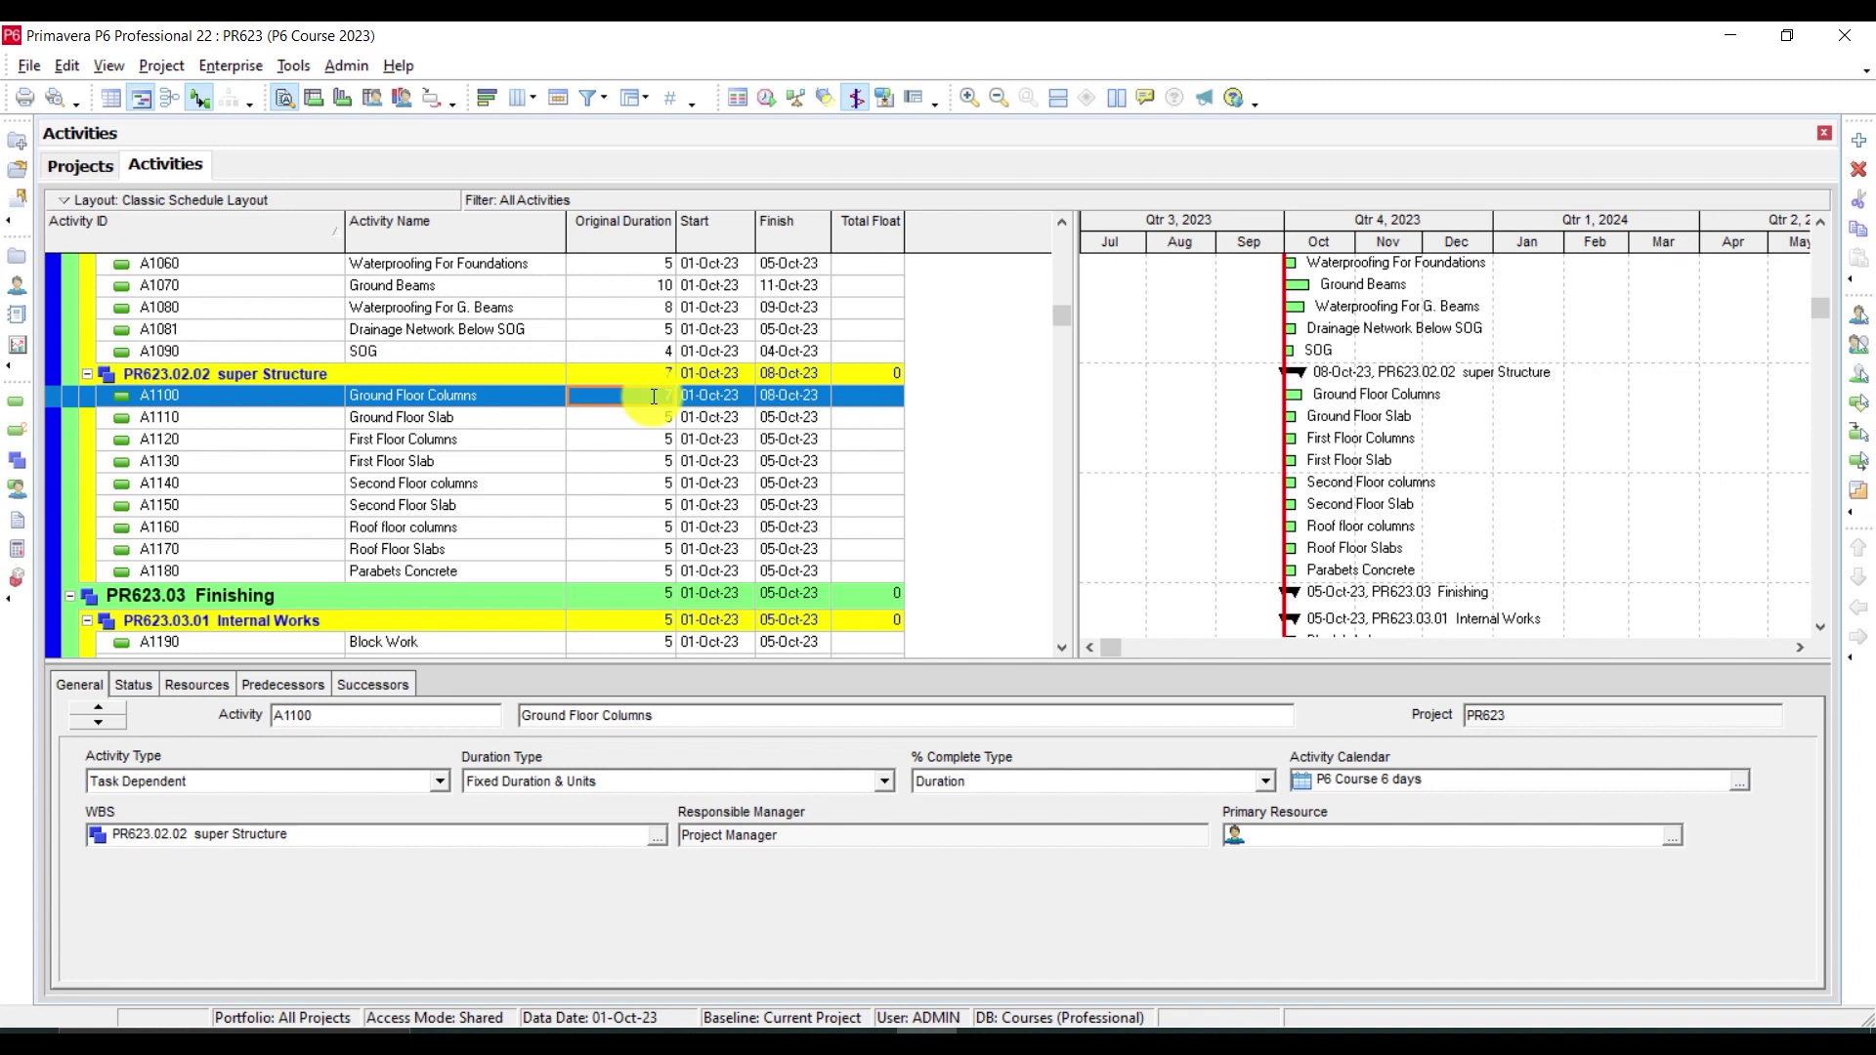
click(656, 417)
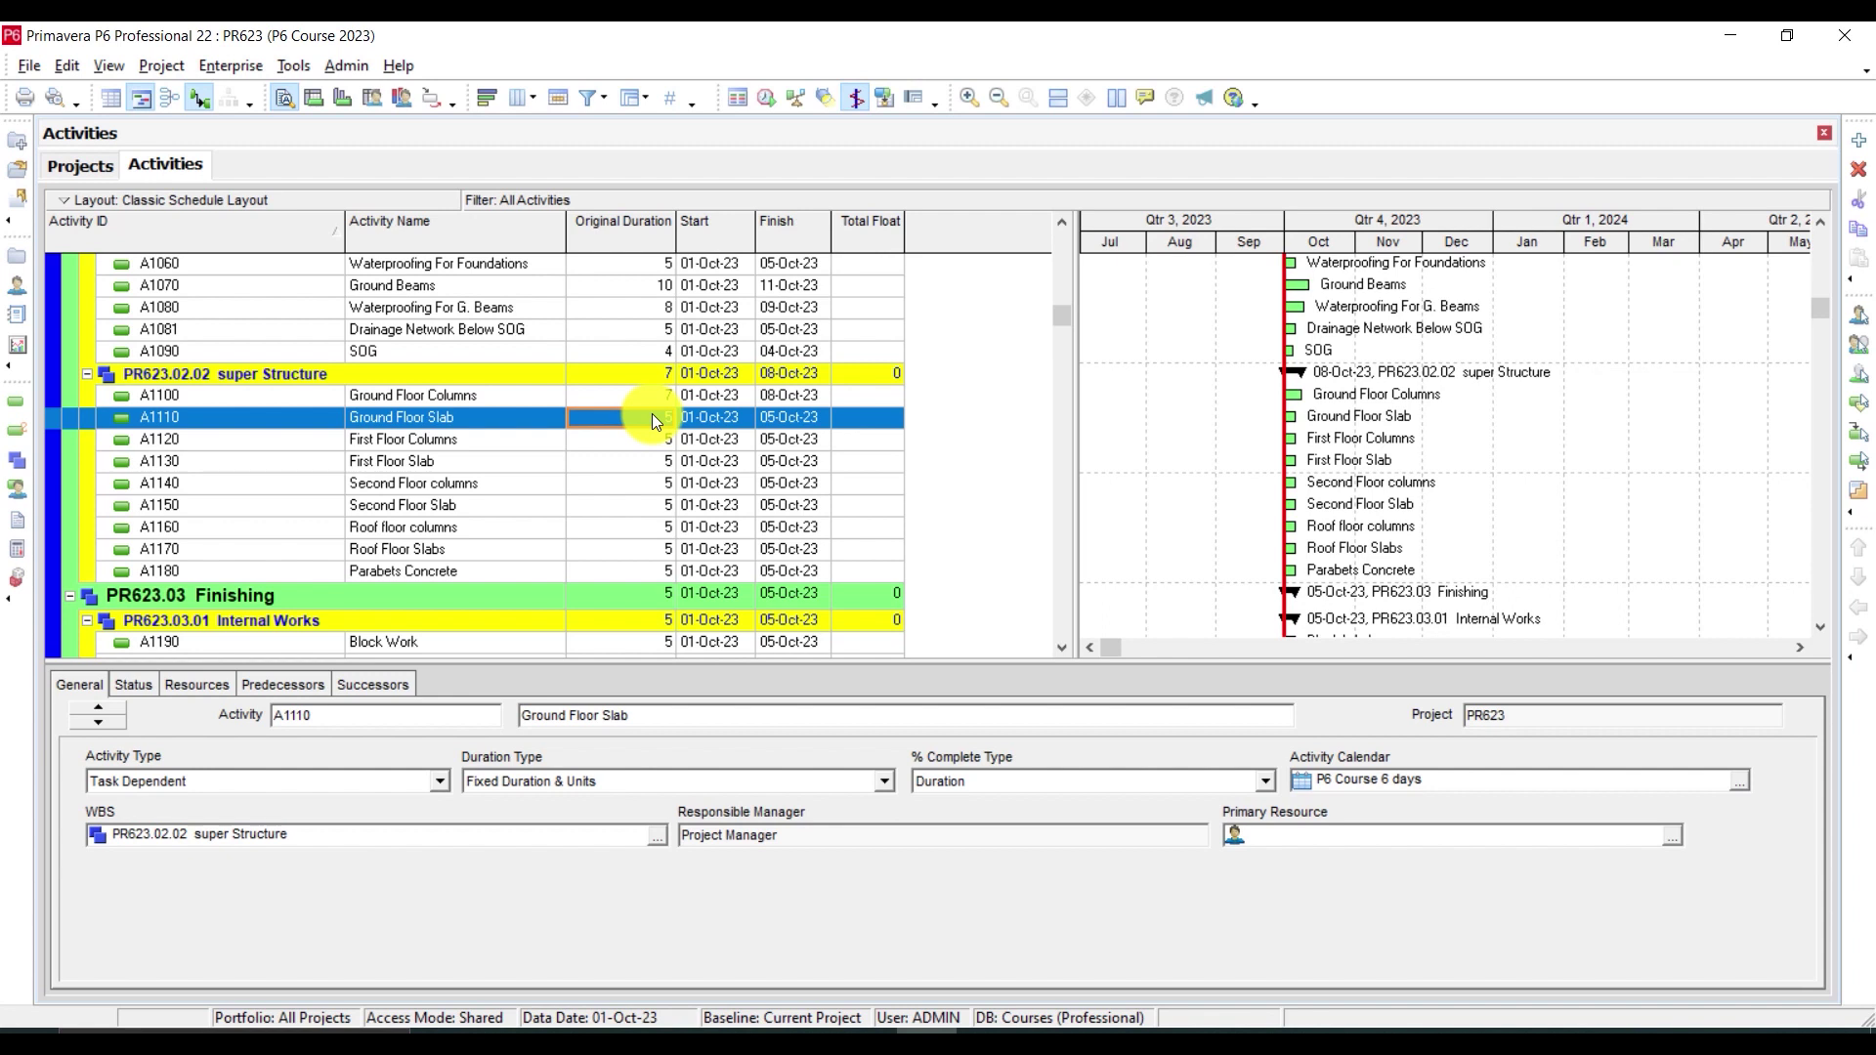
click(655, 421)
text(14)
key(Return)
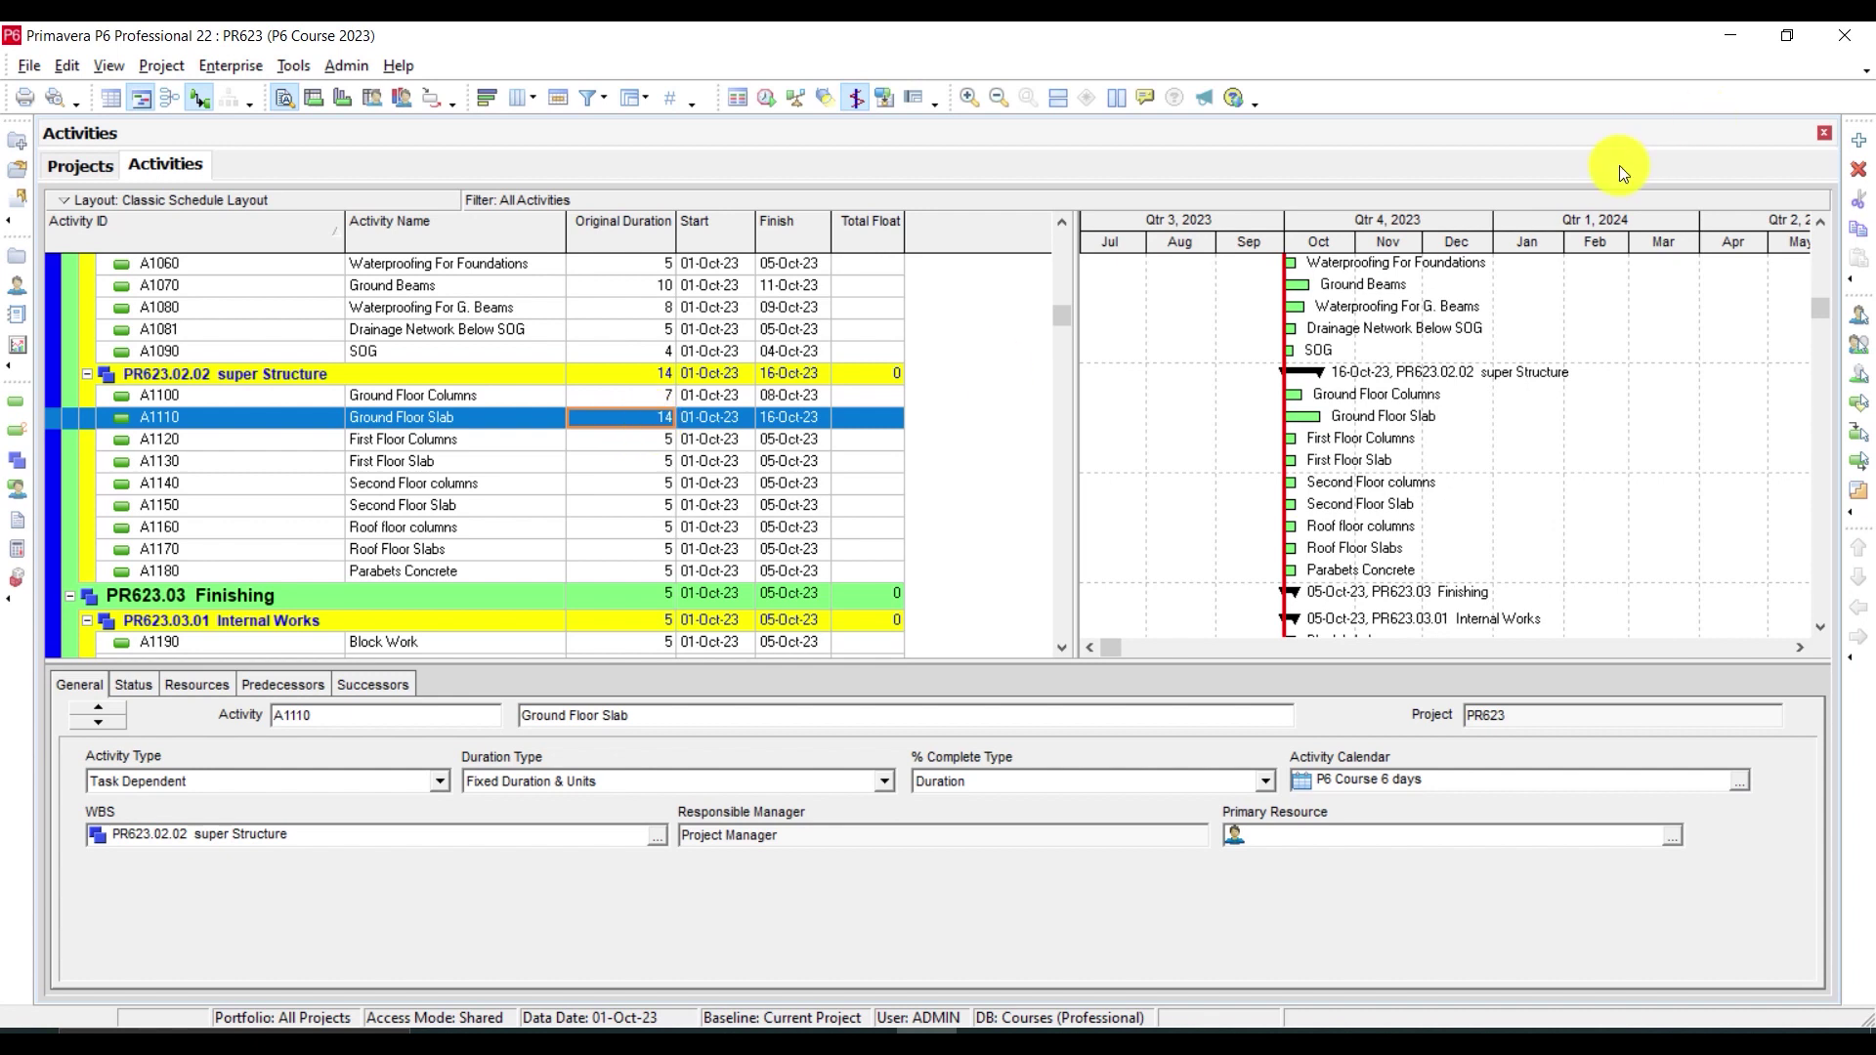
Set the original duration of First Floor Columns to 7 days and First Floor Slab to 14 days
click(639, 438)
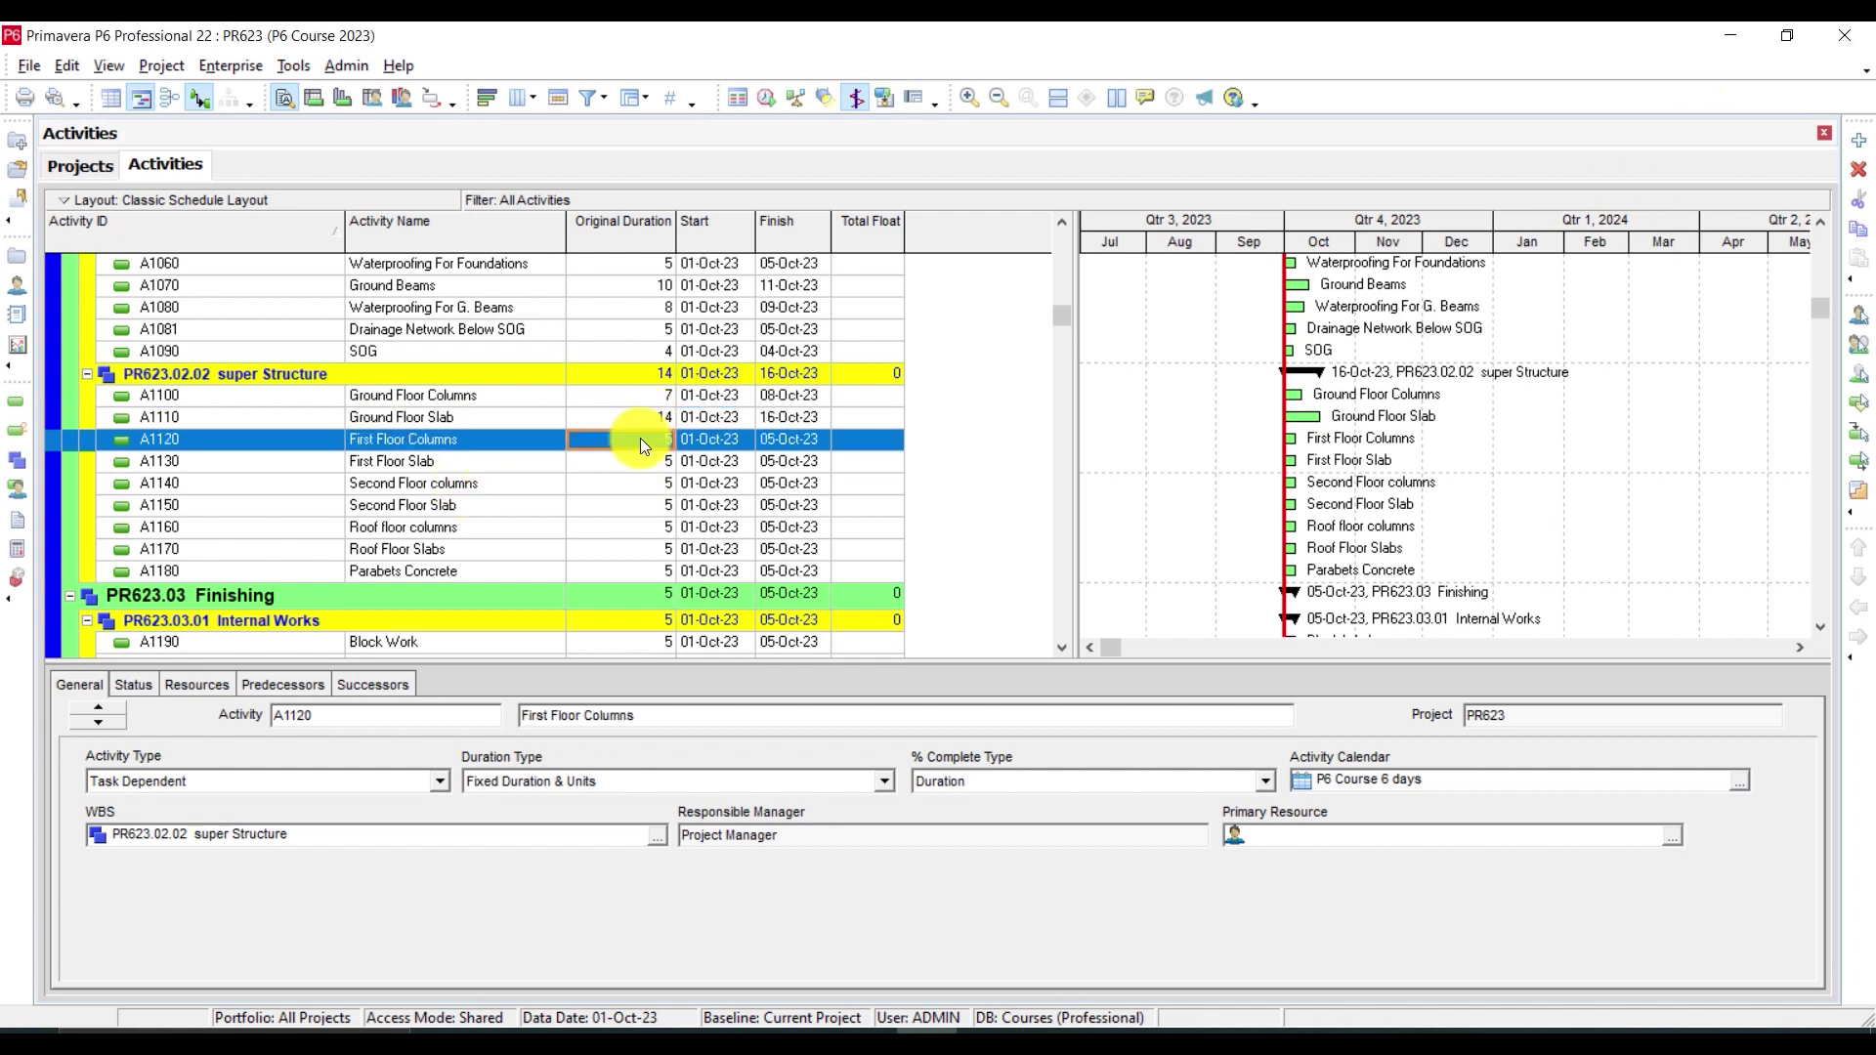
text(7)
key(Return)
click(652, 461)
text(14)
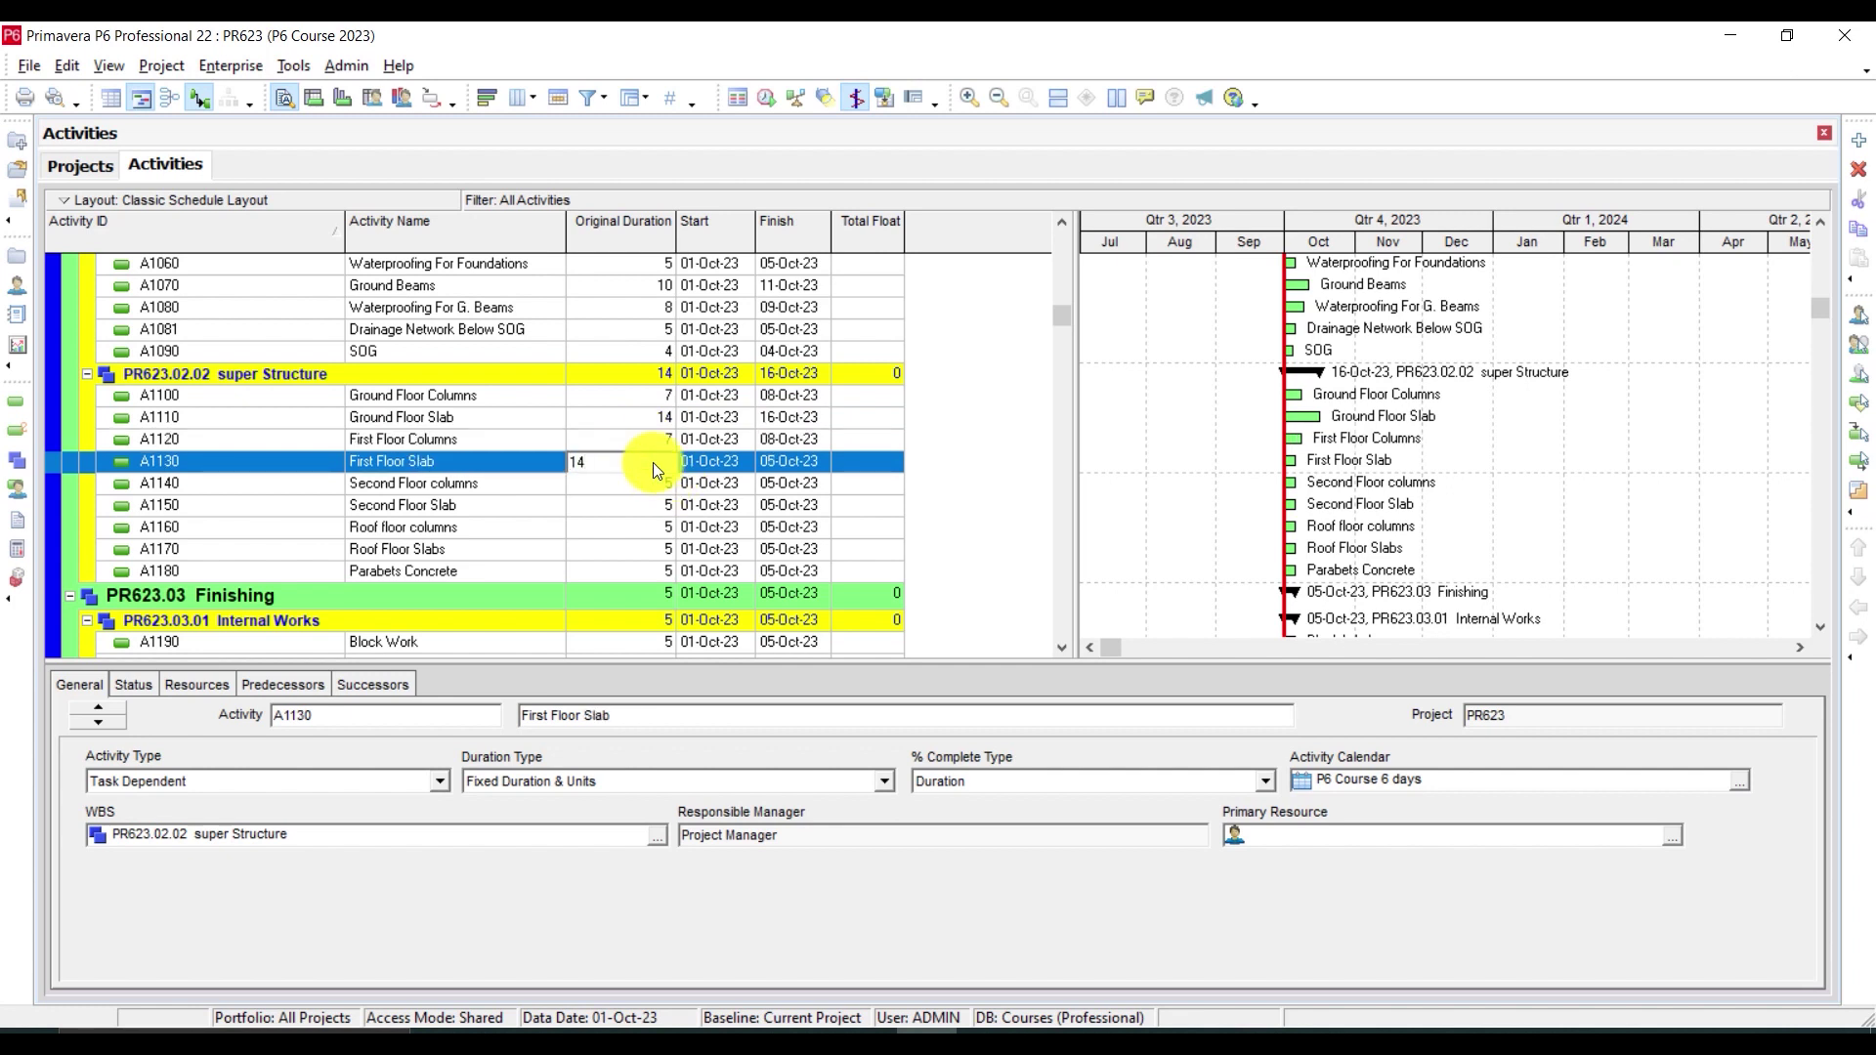
Set the original duration of Second Floor columns to 7 days and Second Floor Slab to 14 days
click(654, 483)
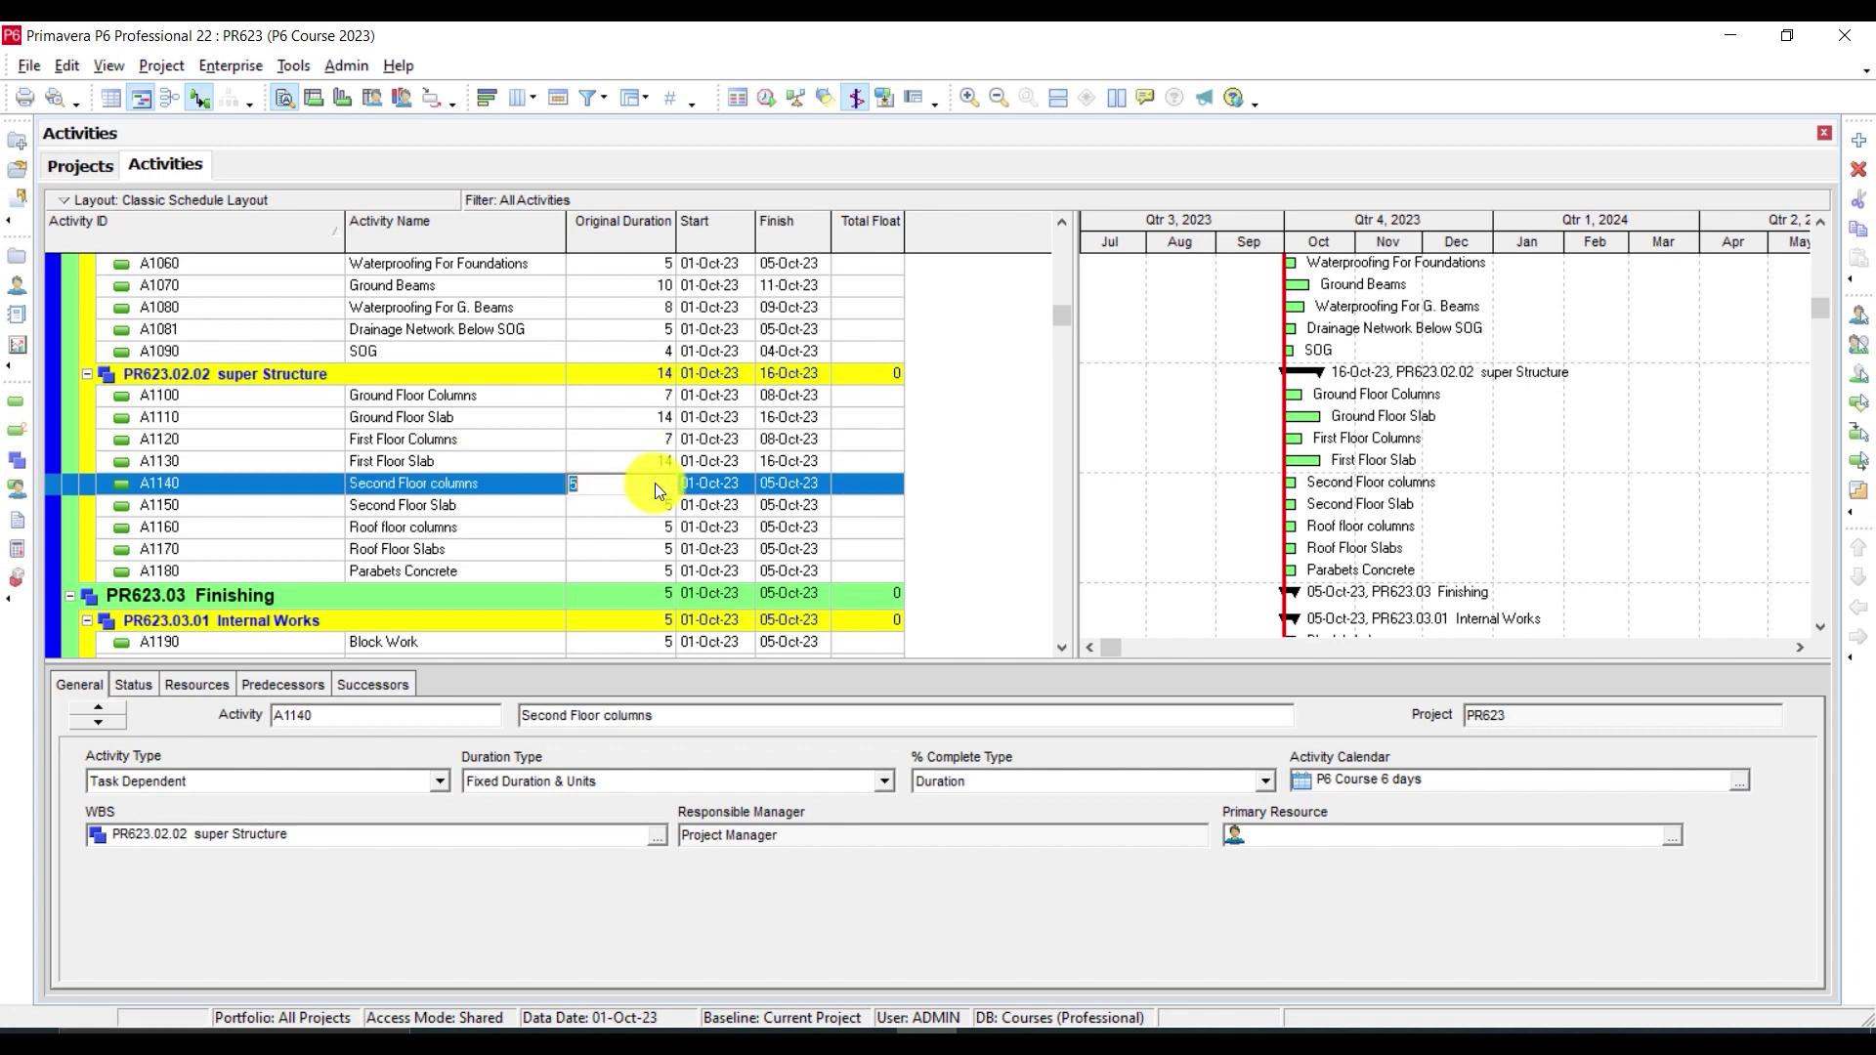
text(7)
key(Return)
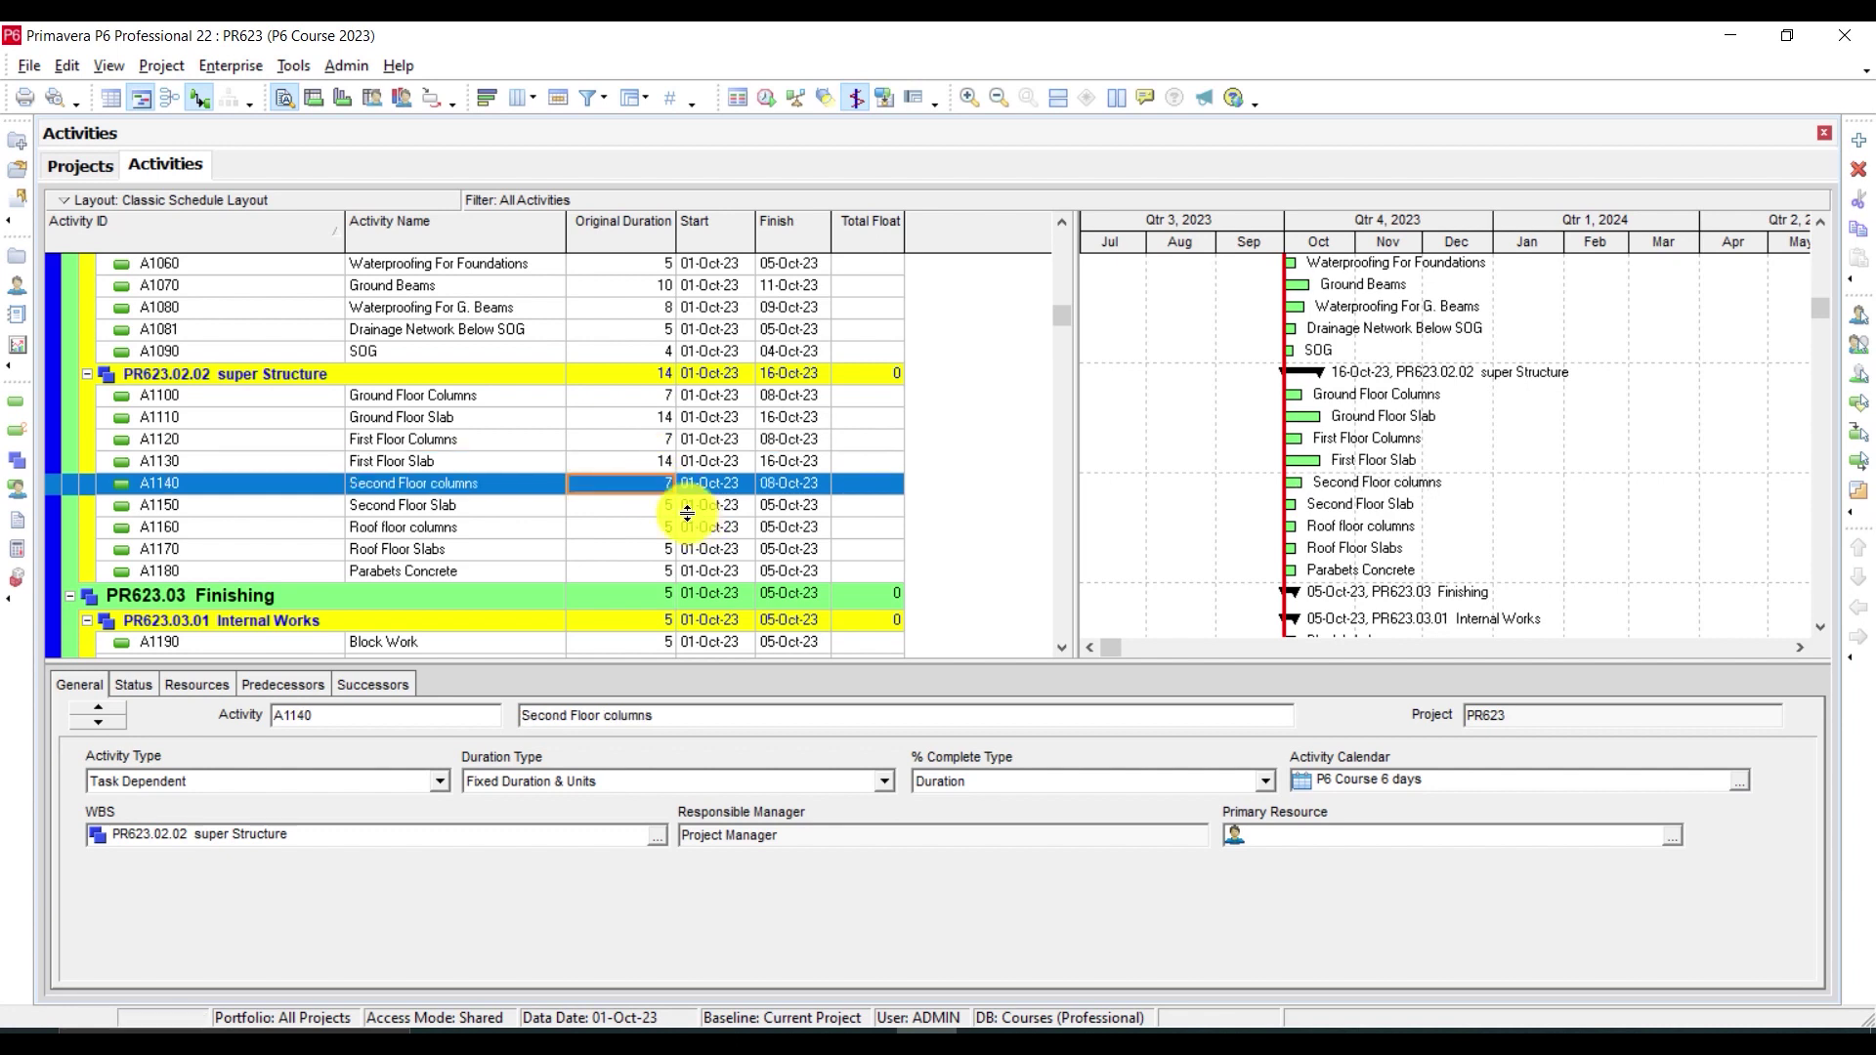
click(662, 503)
text(14)
key(Return)
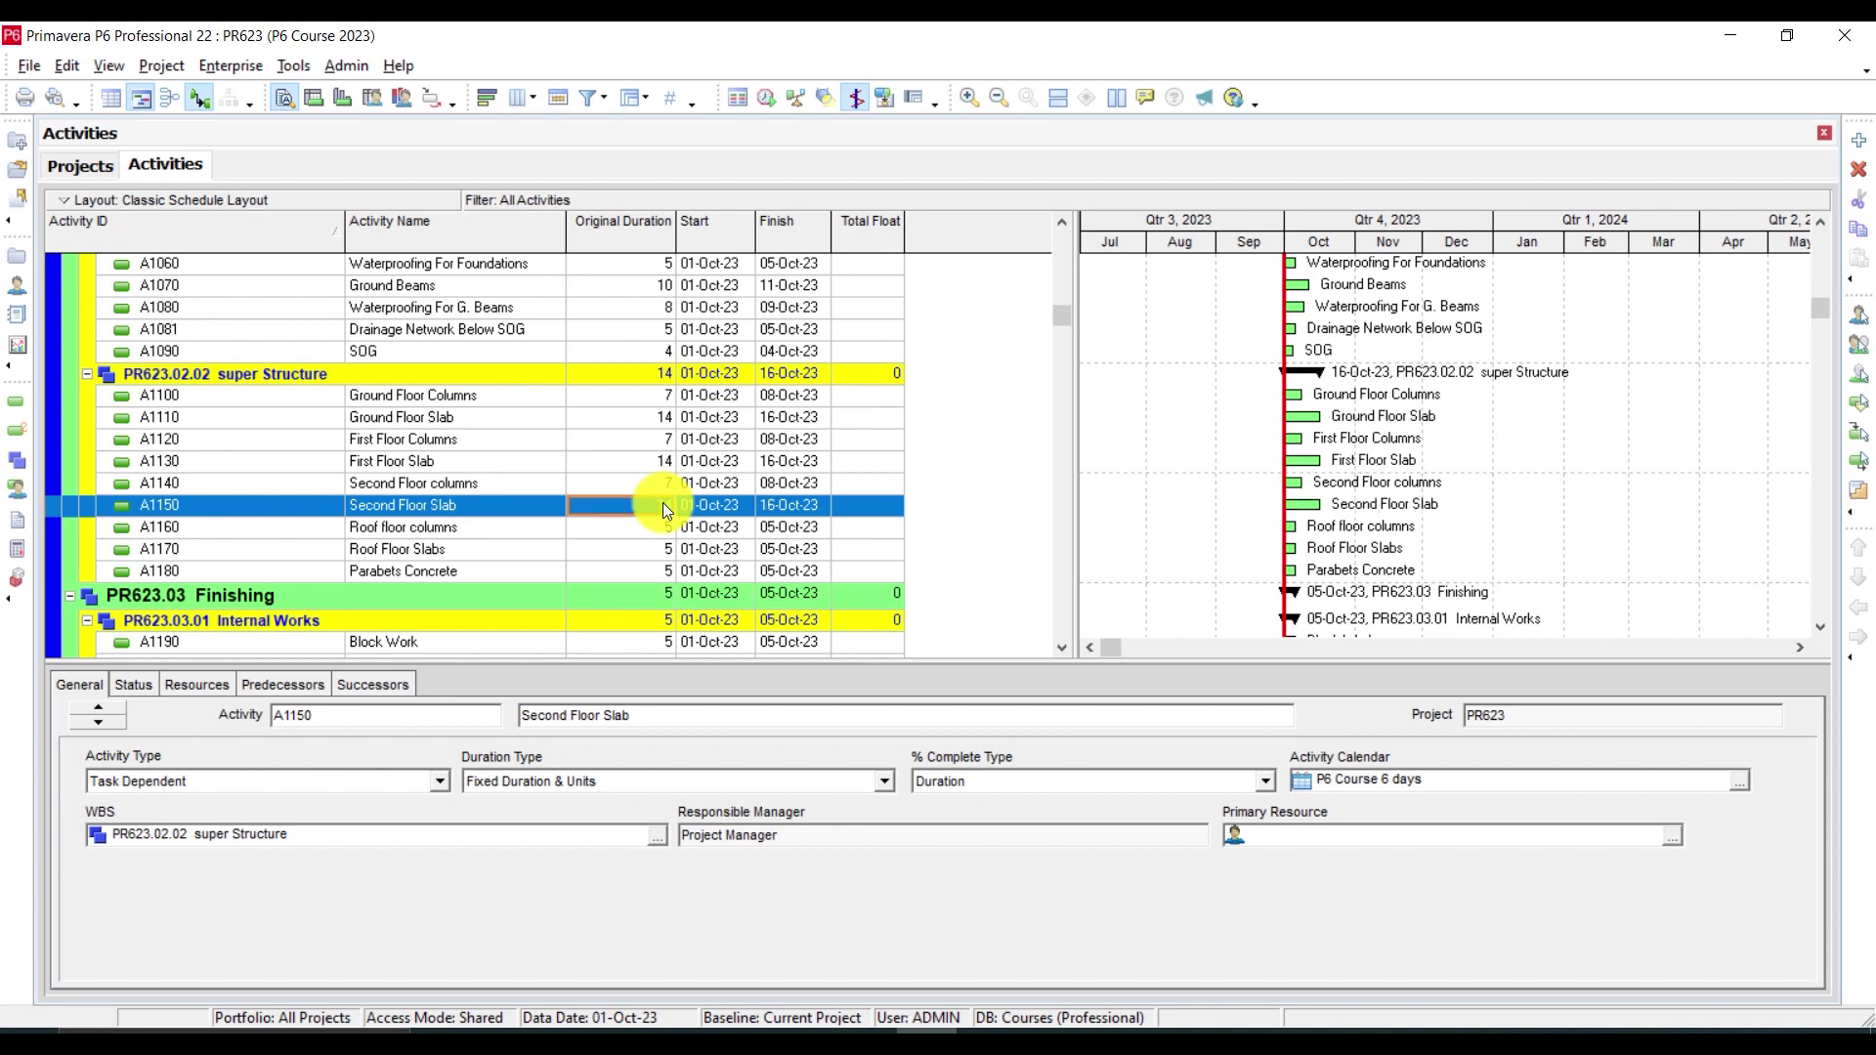
Set the original duration of Roof floor columns to 4 days and Roof Floor Slabs to 10 days
click(663, 526)
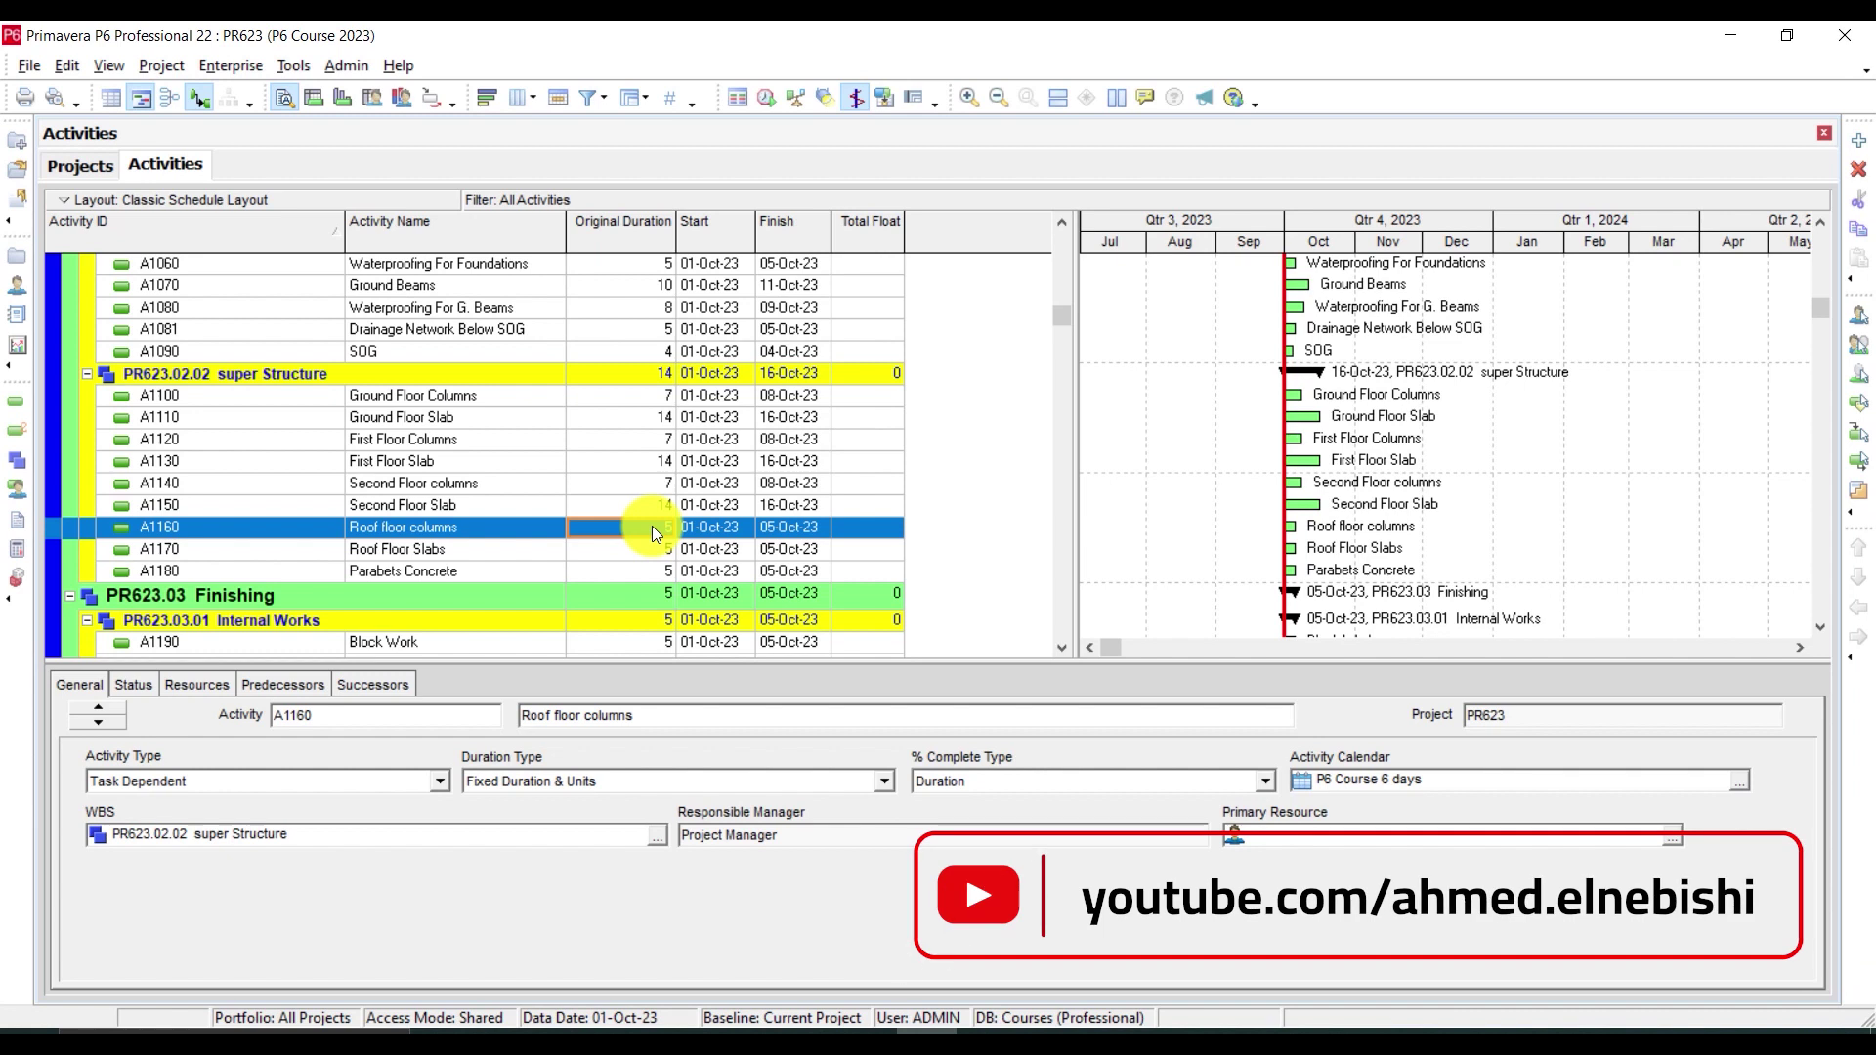
text(4)
key(Return)
click(658, 547)
text(10)
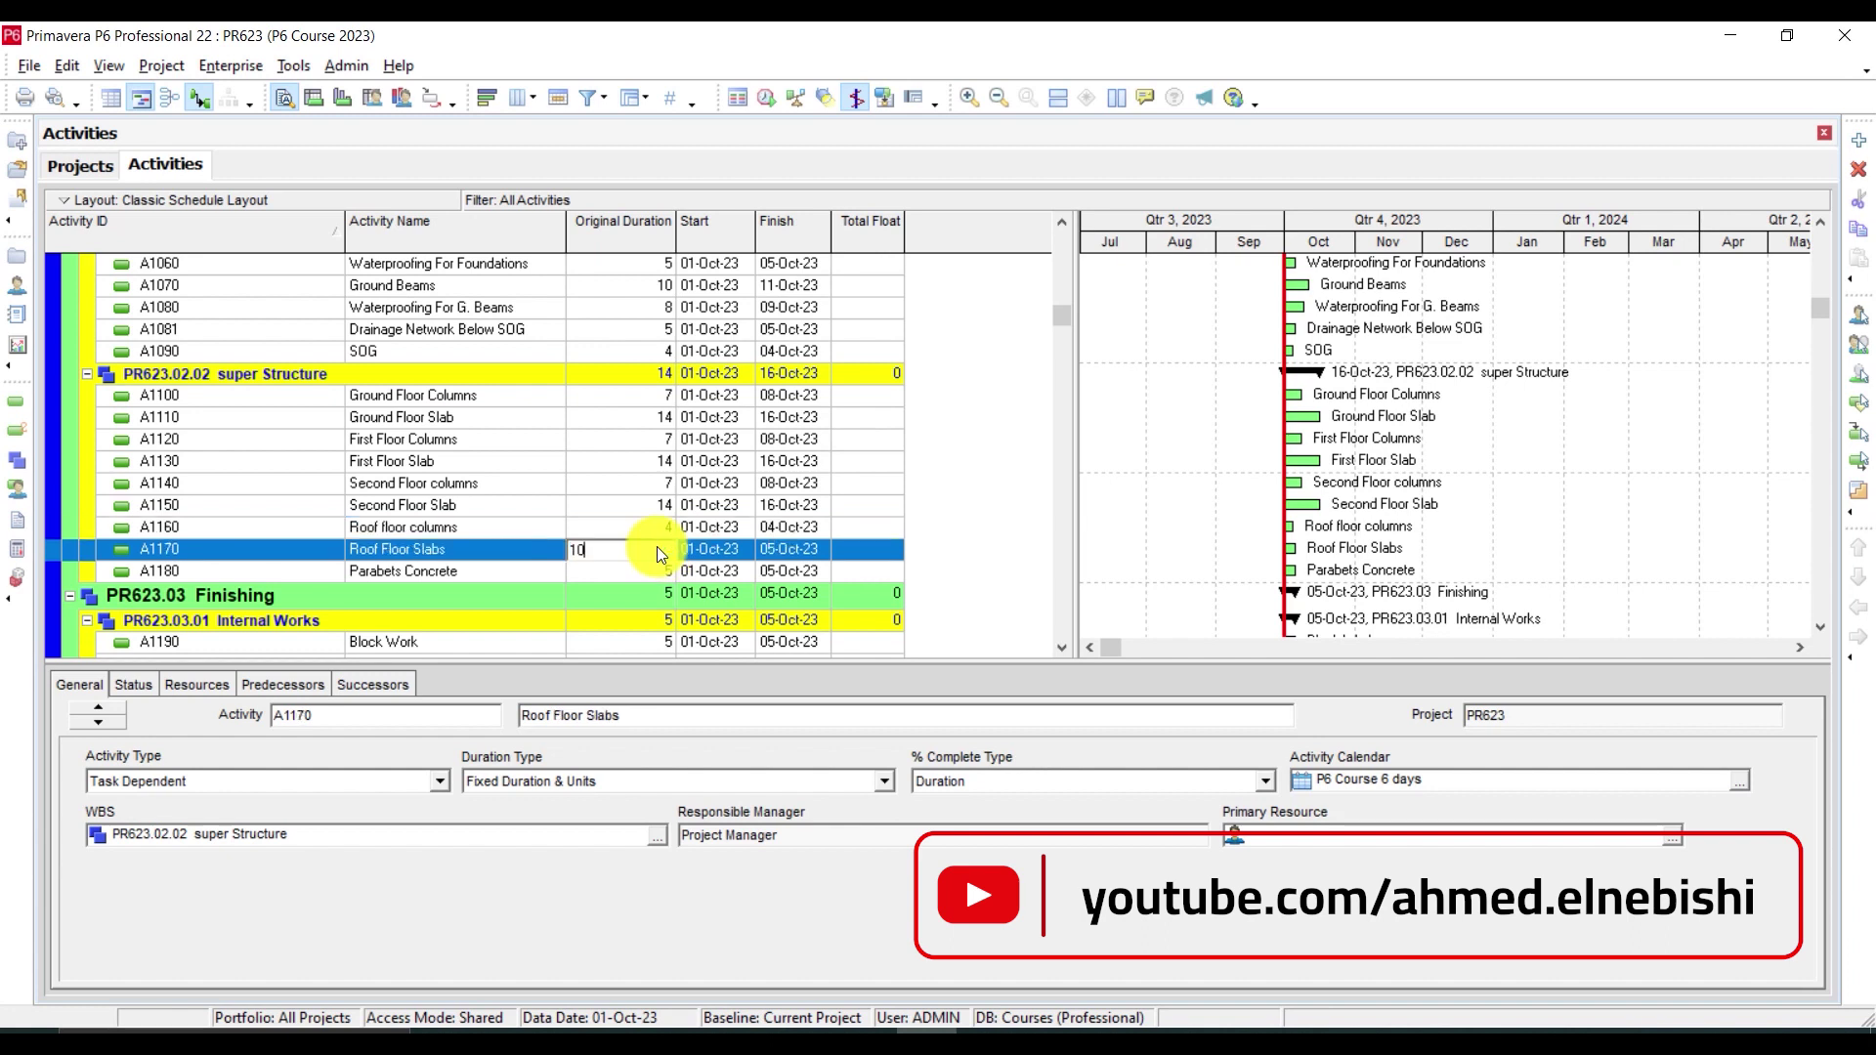
key(Return)
Set the original duration of the Parabets Concrete activity in the super structure group to 7 days
scroll(656, 547, down, 1)
click(658, 548)
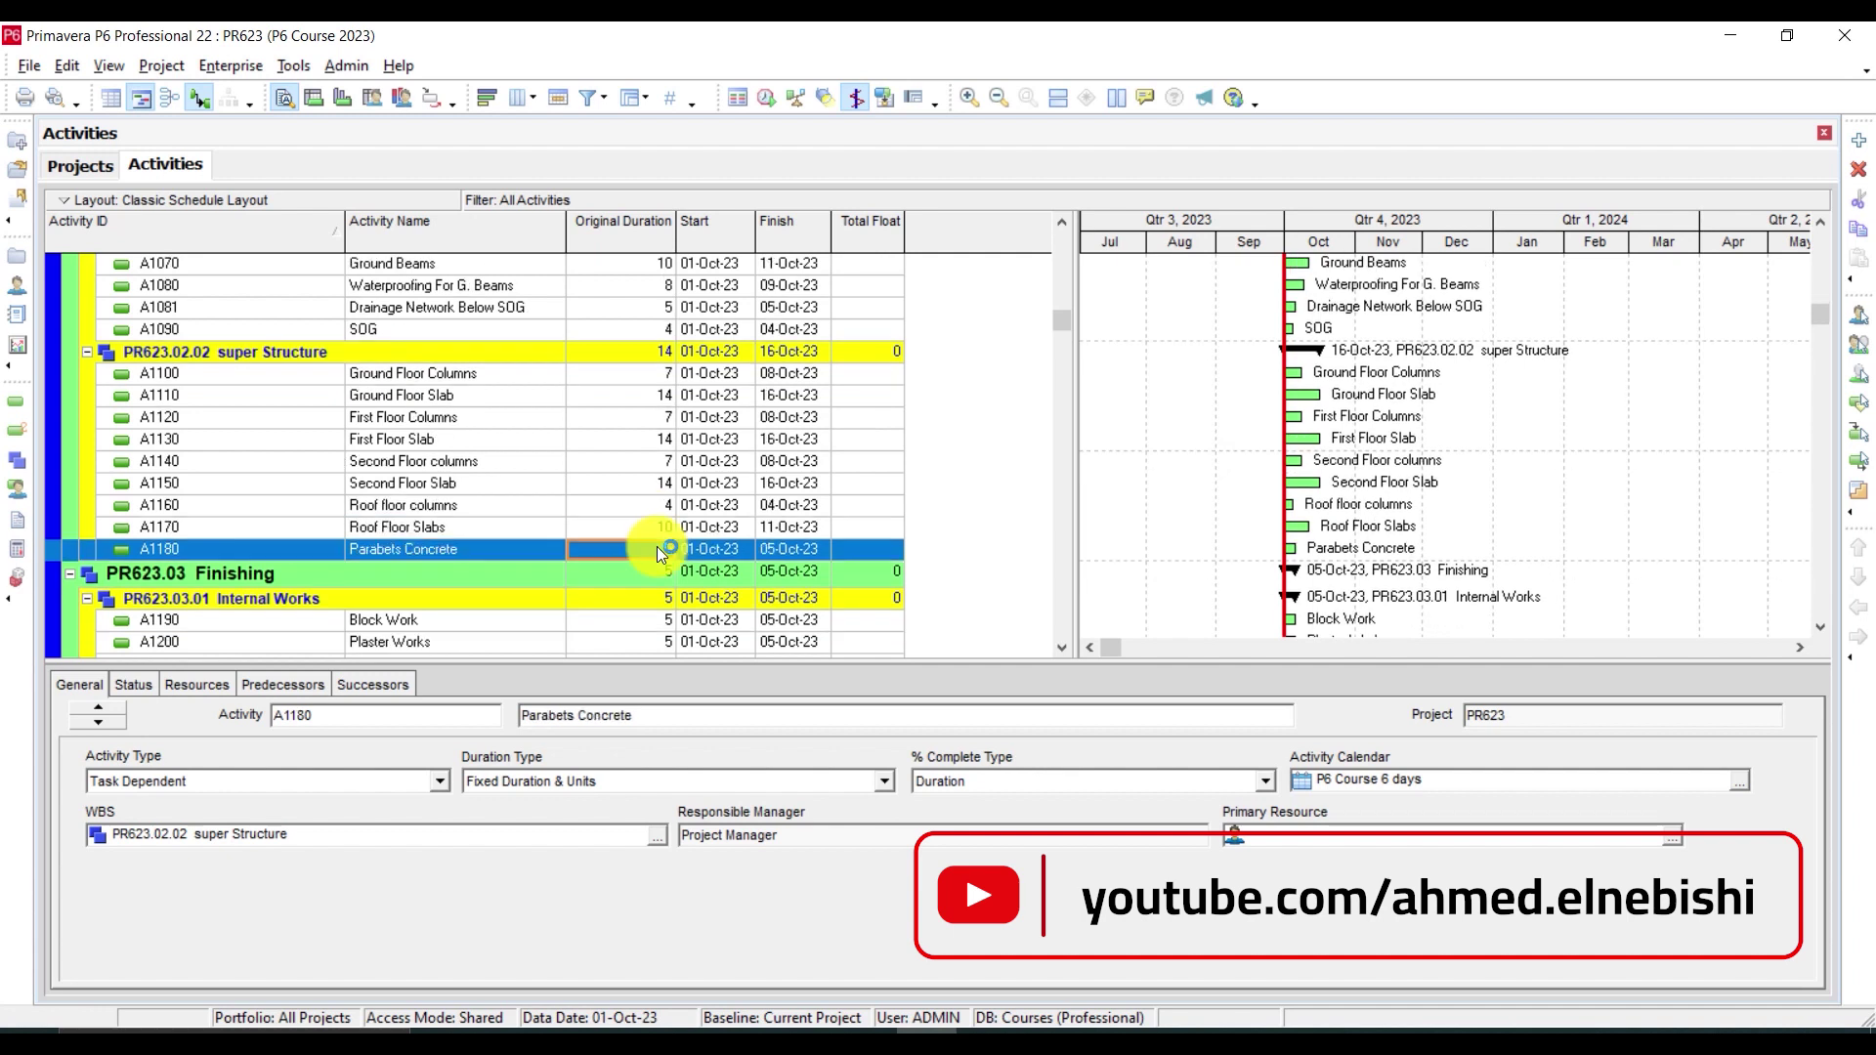
scroll(656, 546, down, 2)
text(7)
key(Return)
Set the original duration of the Block Work activity under Internal Works to 18 days
scroll(686, 521, down, 2)
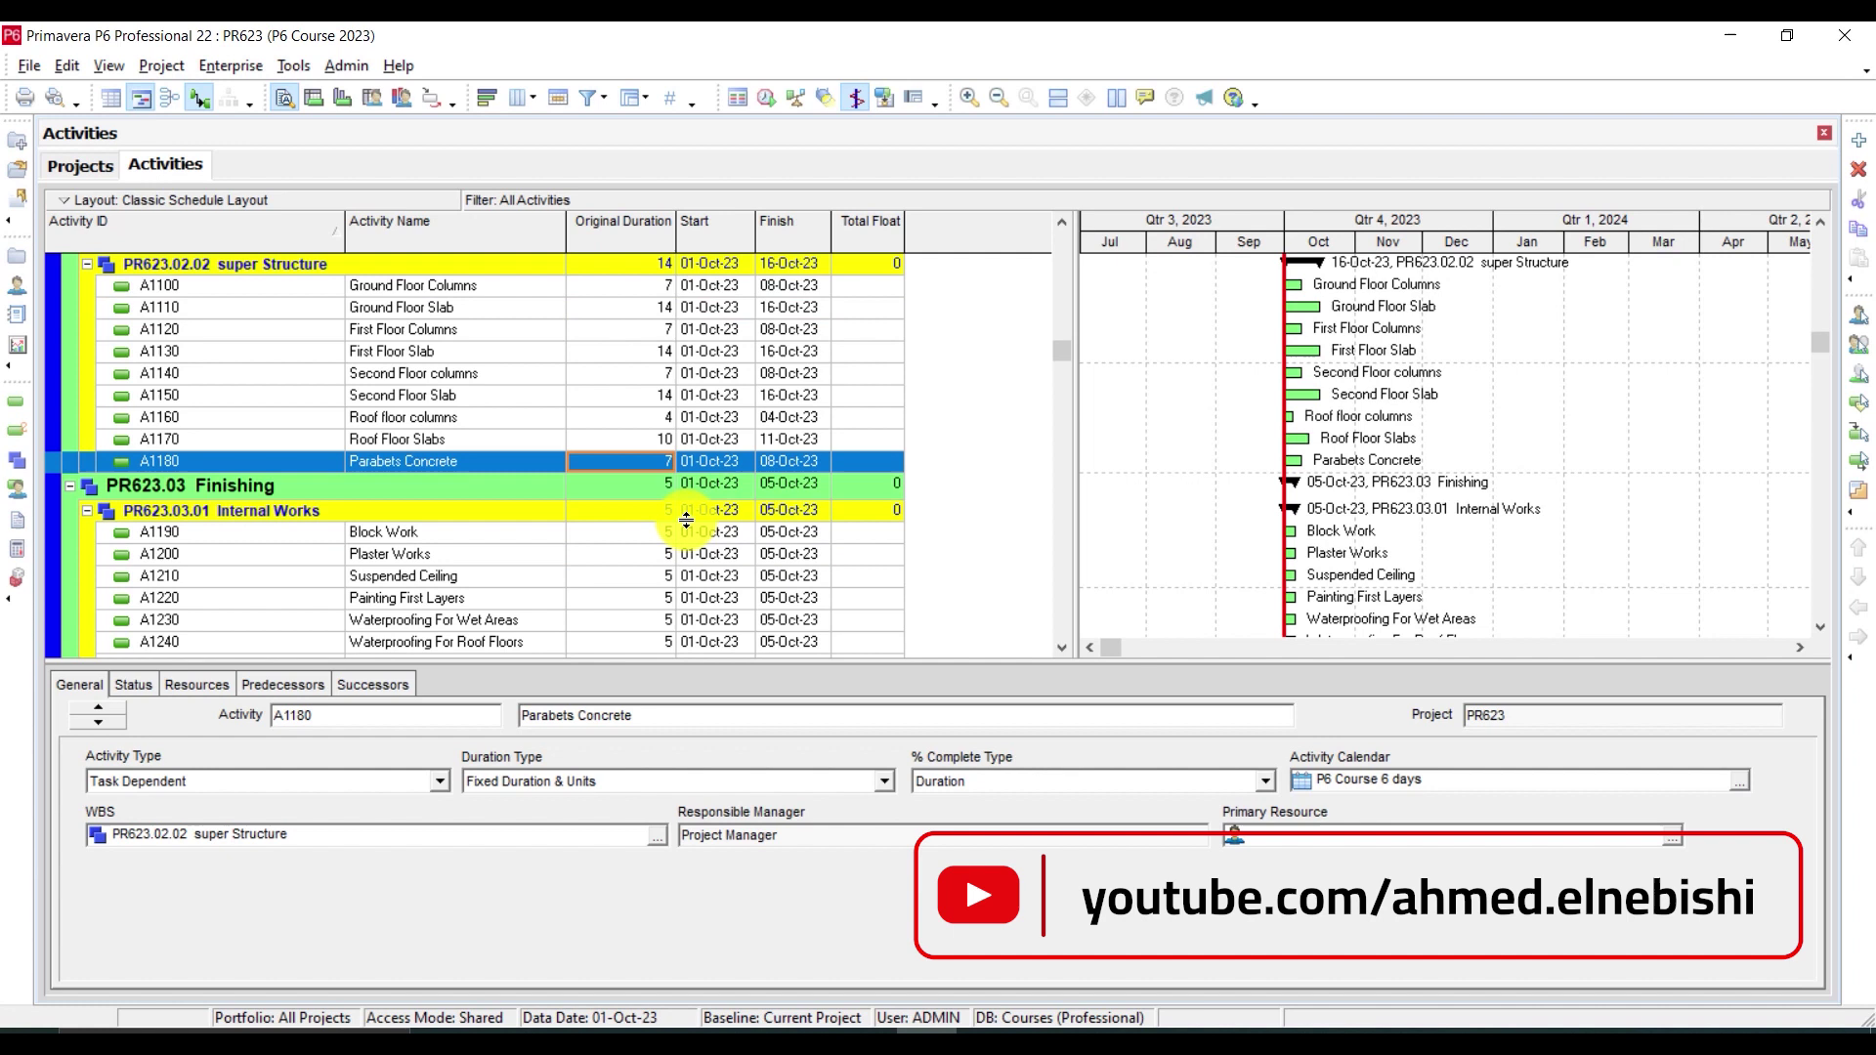
scroll(686, 520, down, 2)
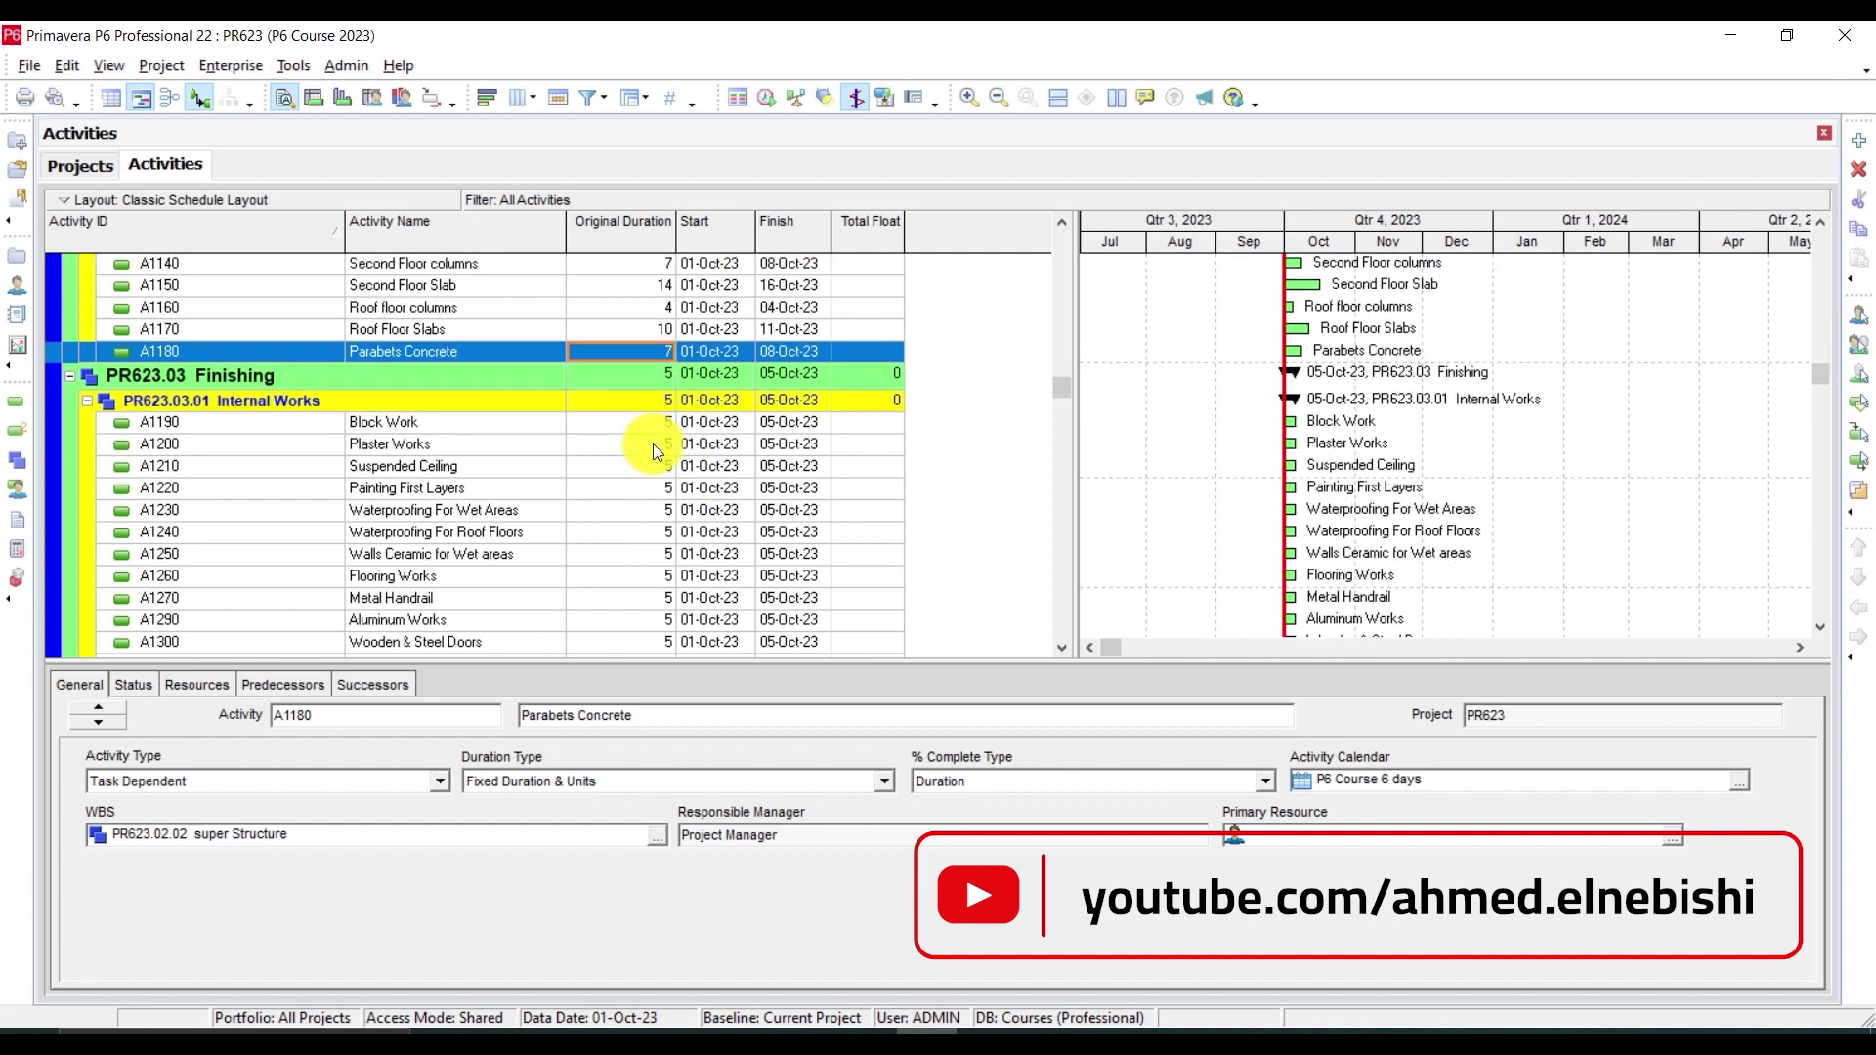
scroll(652, 445, down, 2)
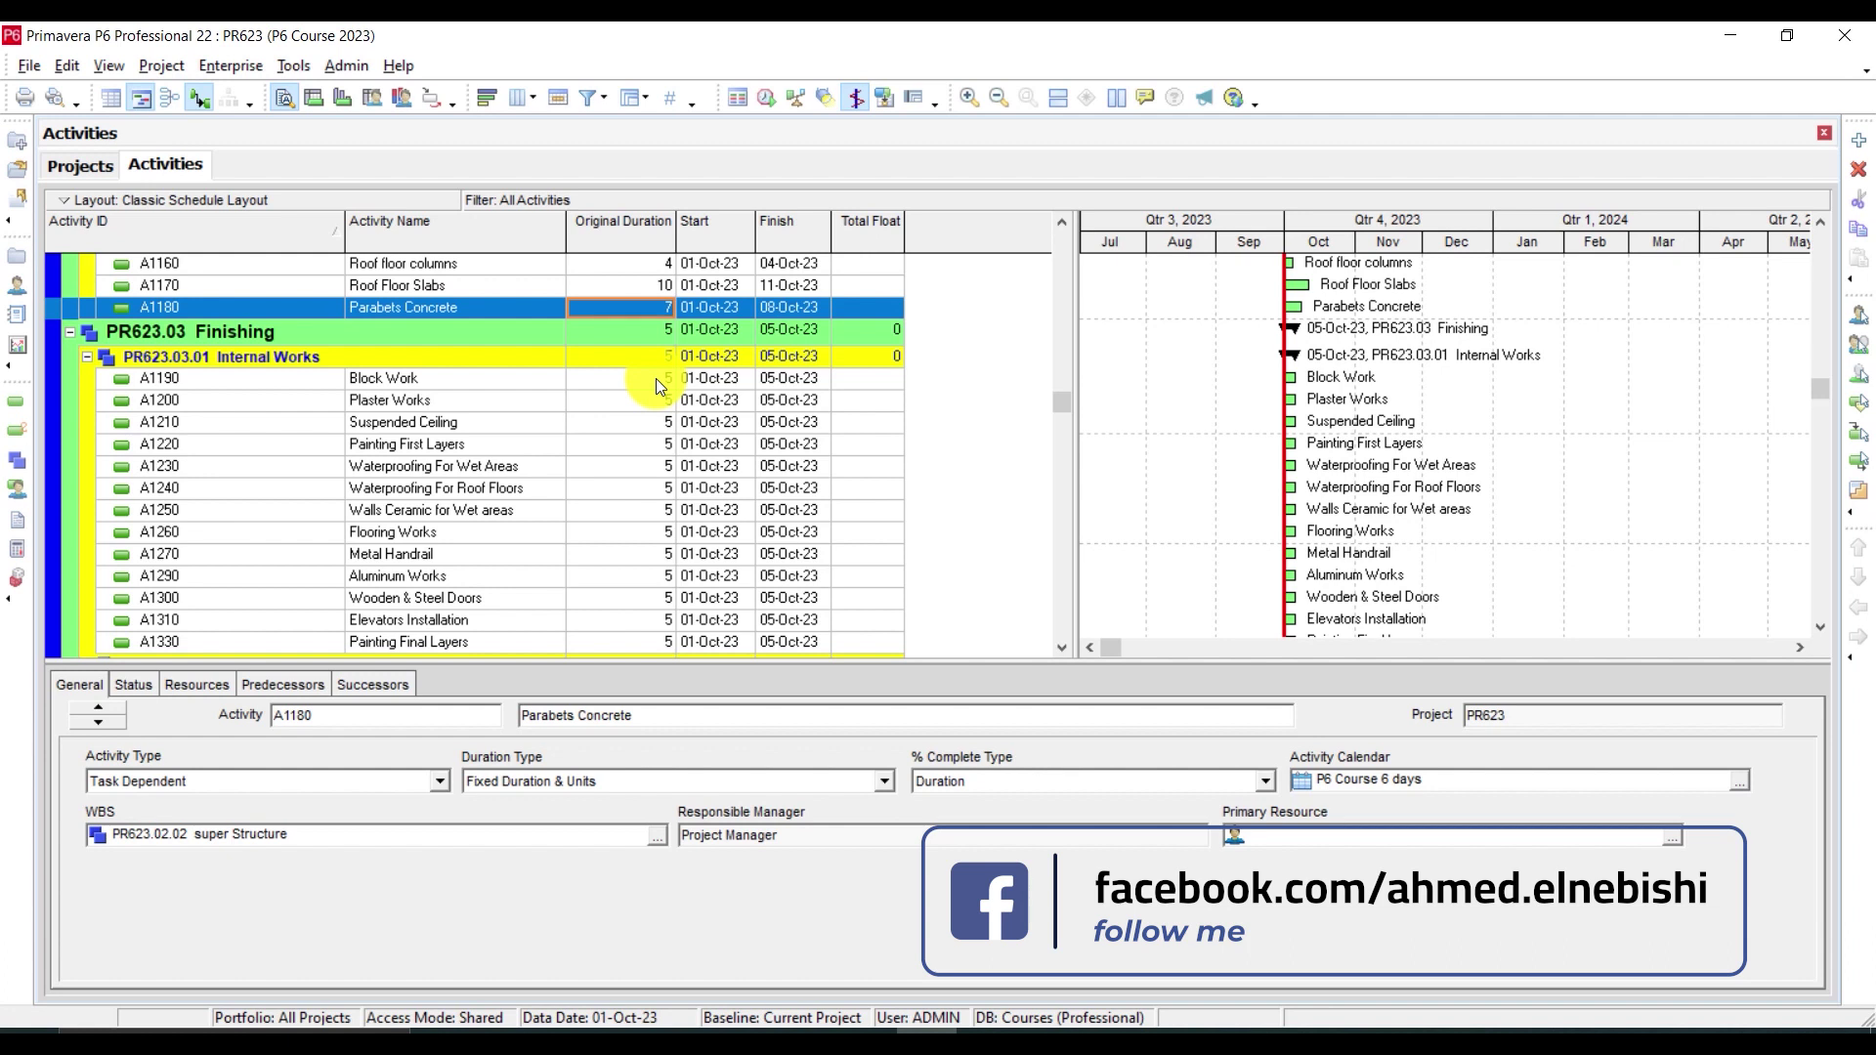
click(656, 378)
text(18)
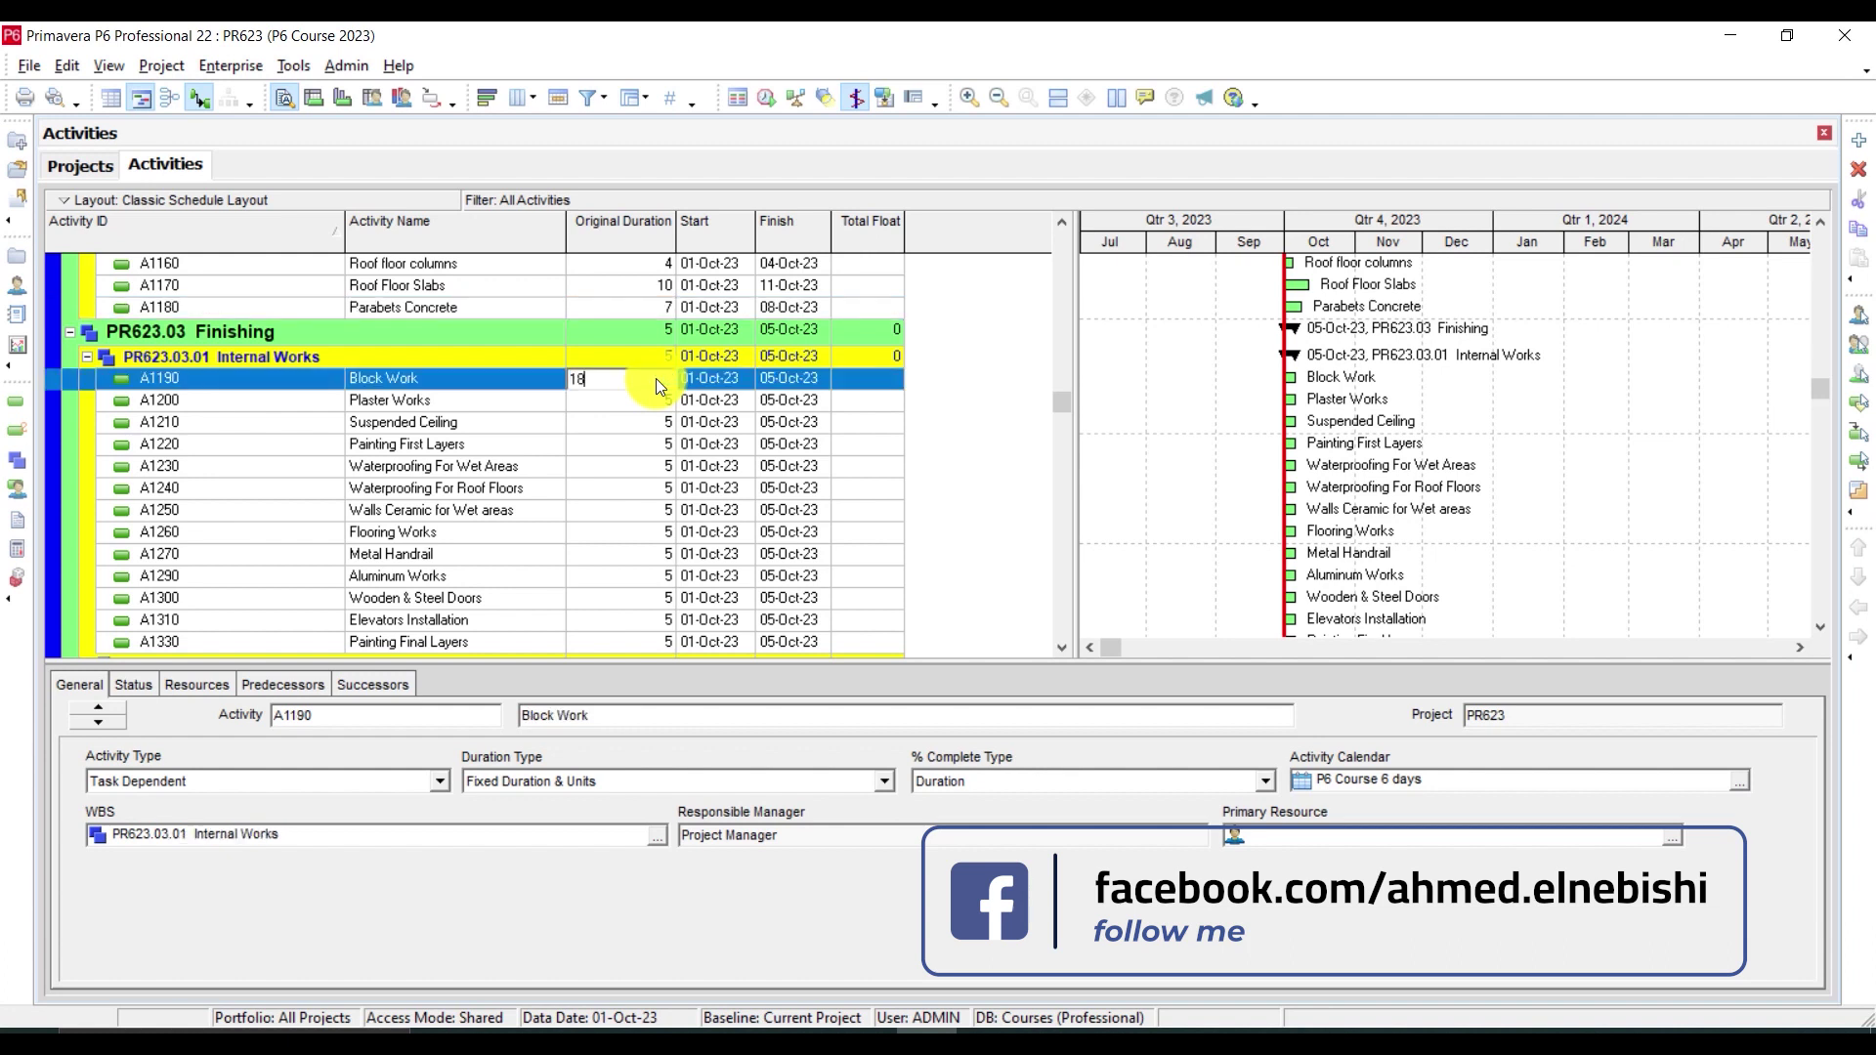
key(Return)
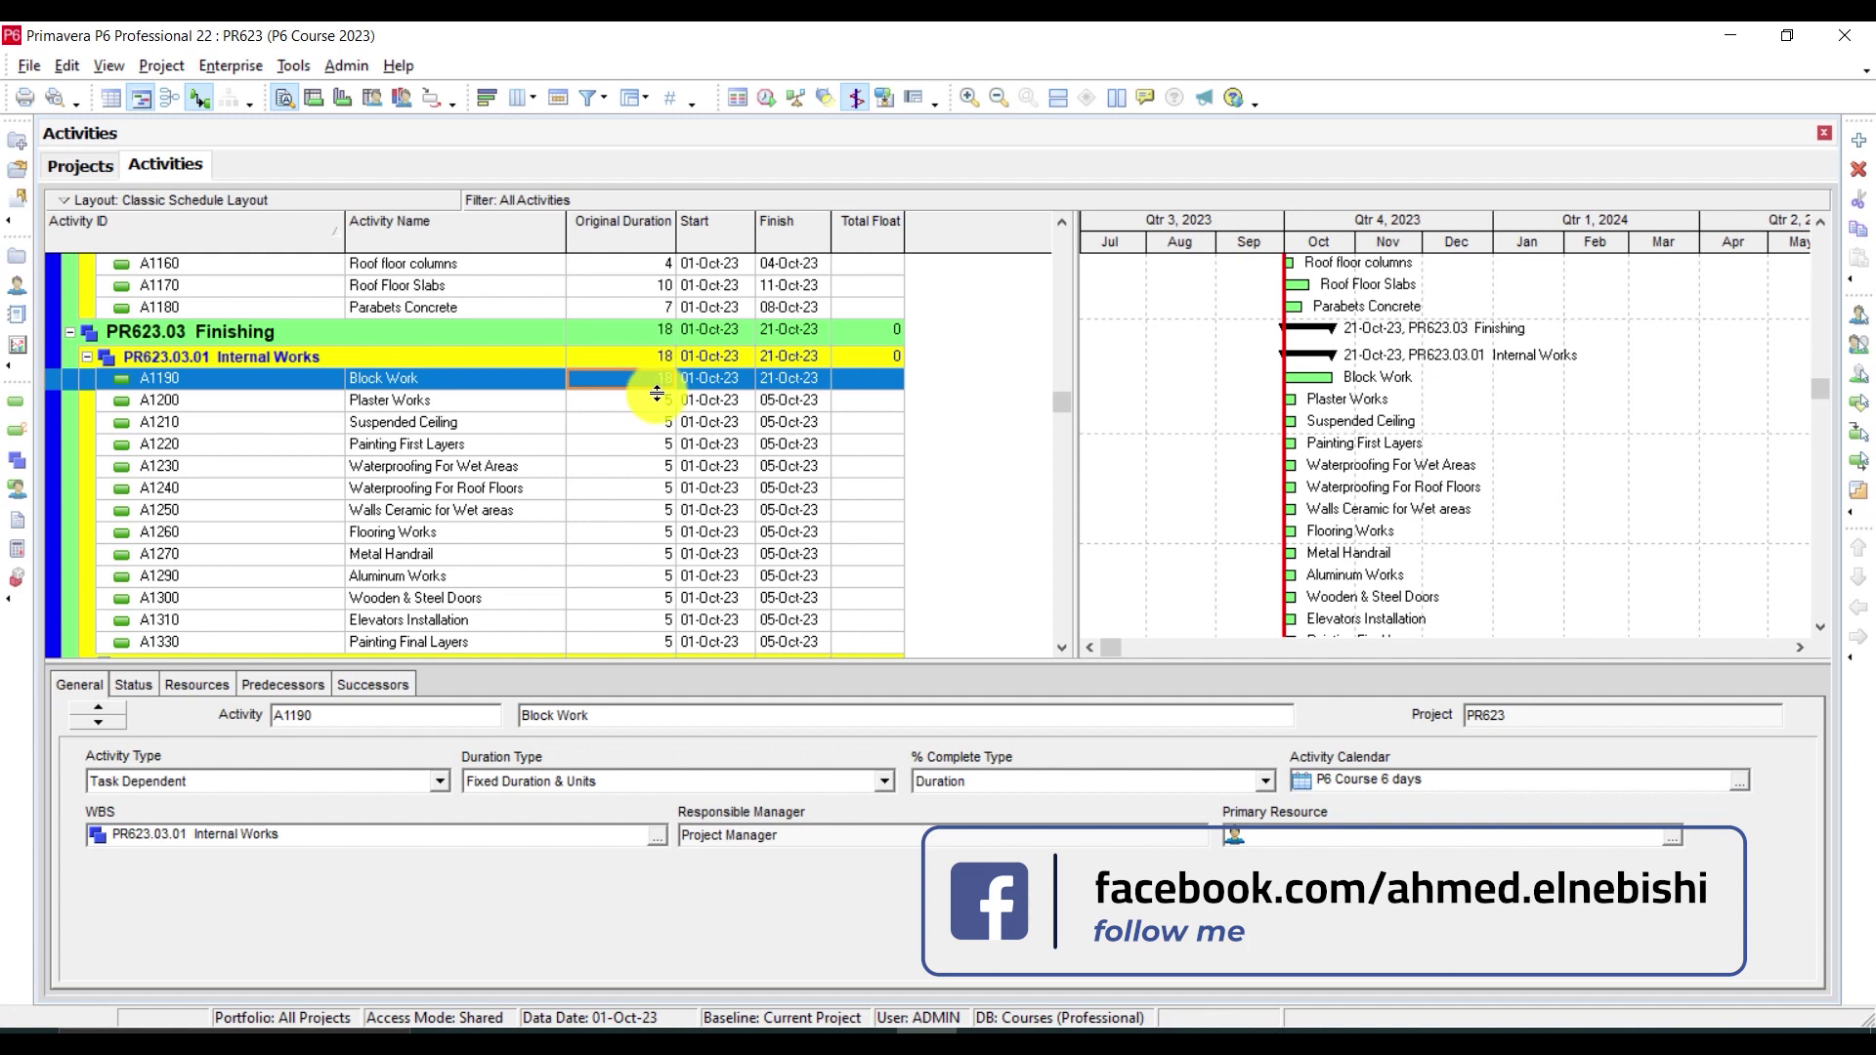
Set the original duration of Plaster Works to 25 days and Suspended Ceiling to 15 days under Internal Works
click(653, 403)
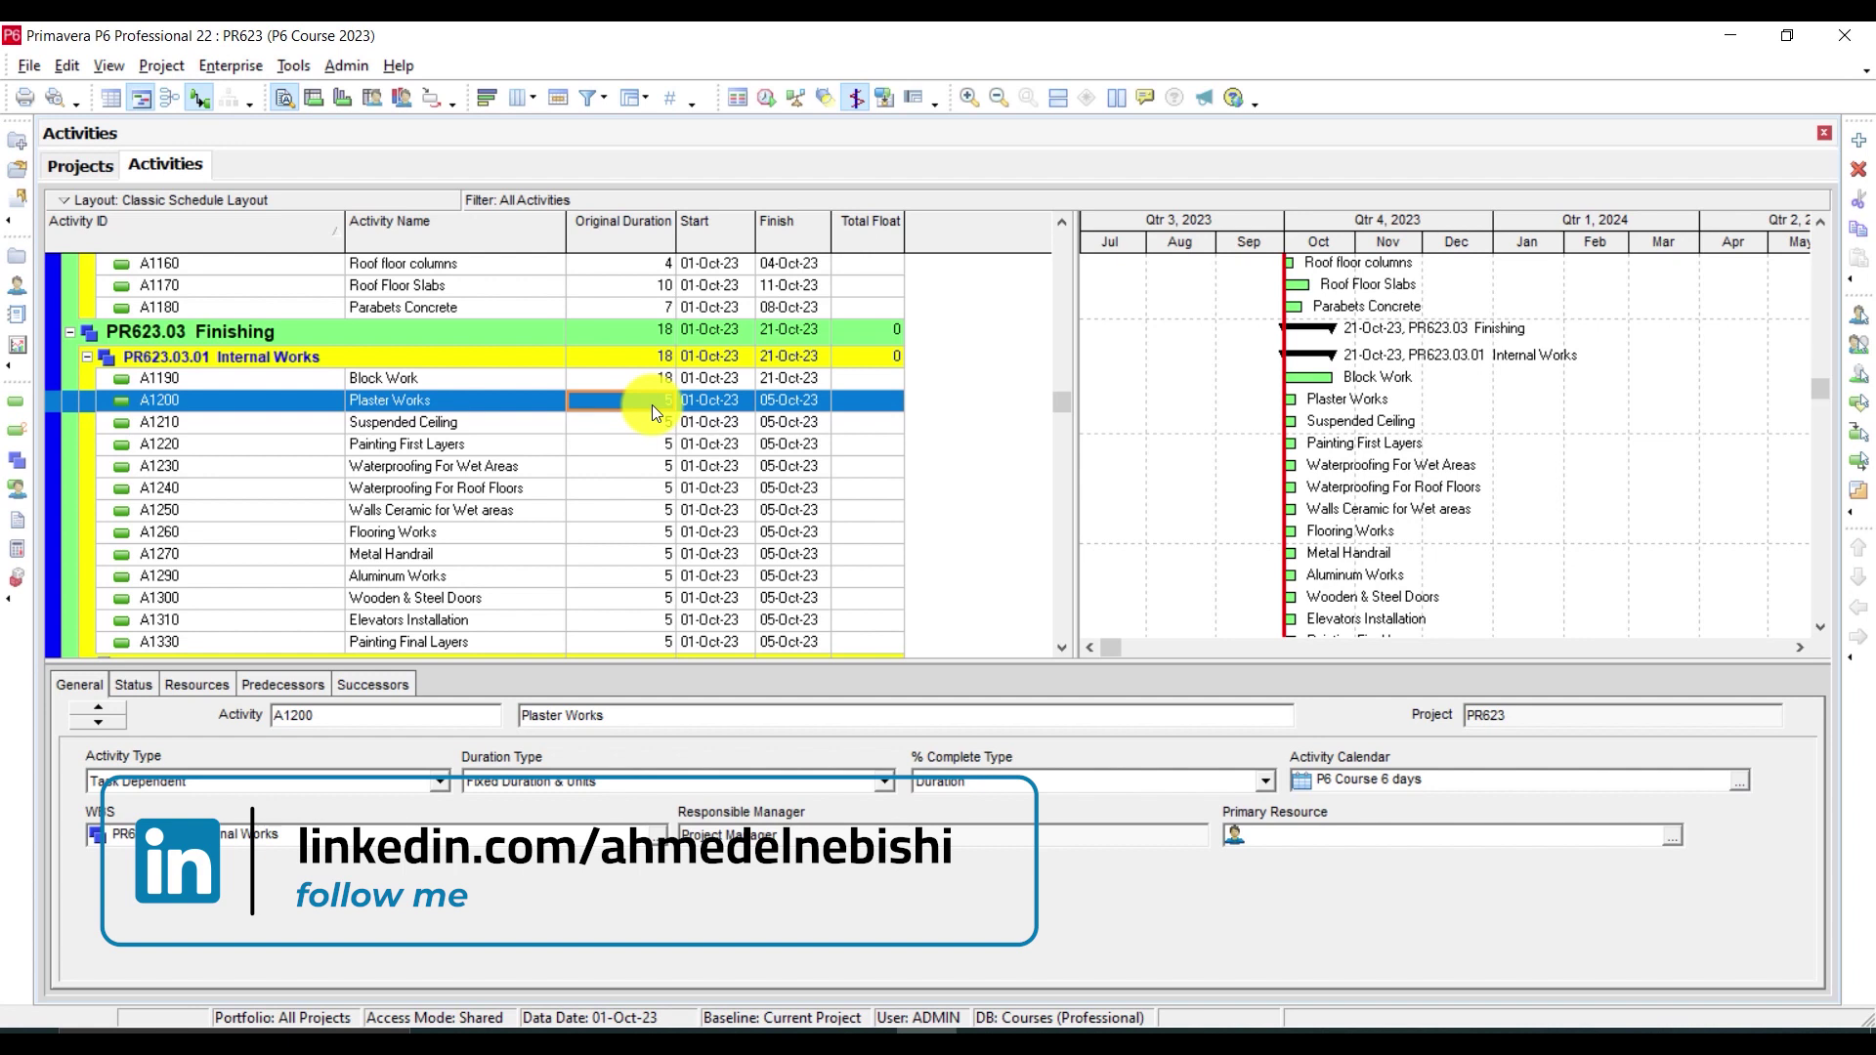
click(652, 404)
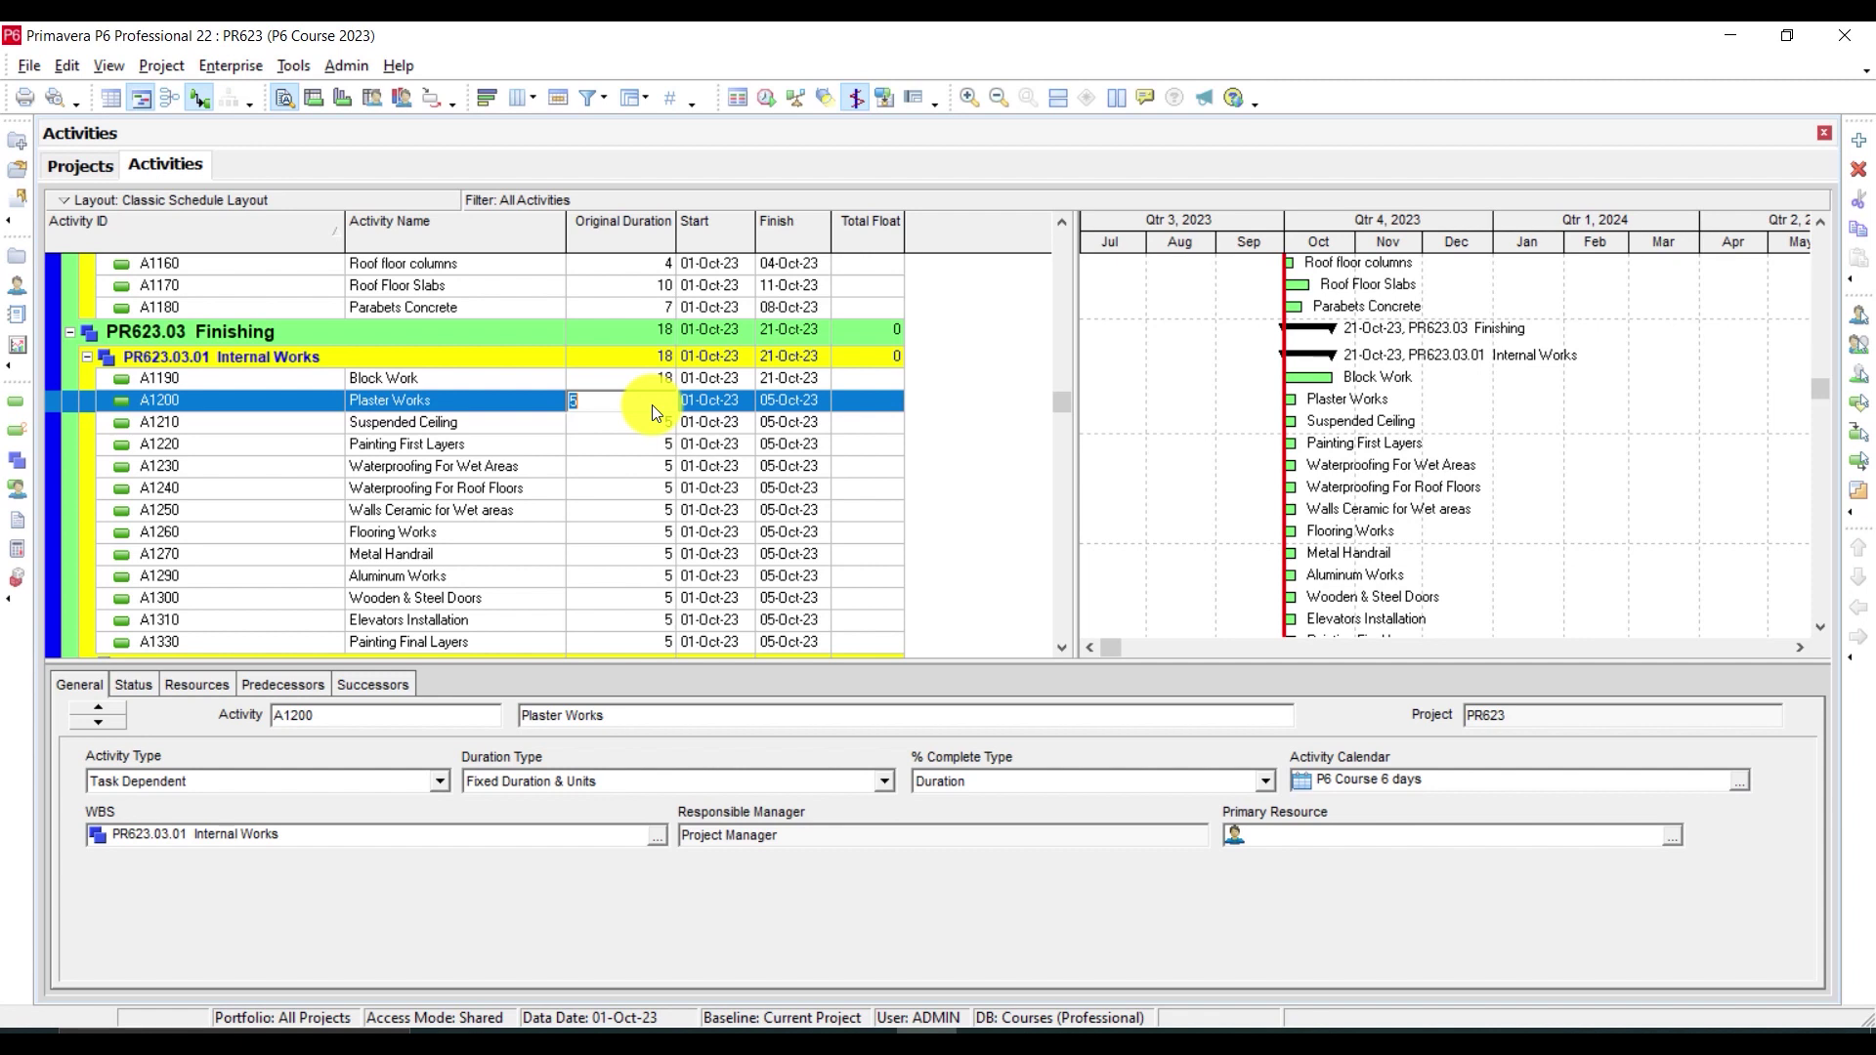
text(25)
key(Return)
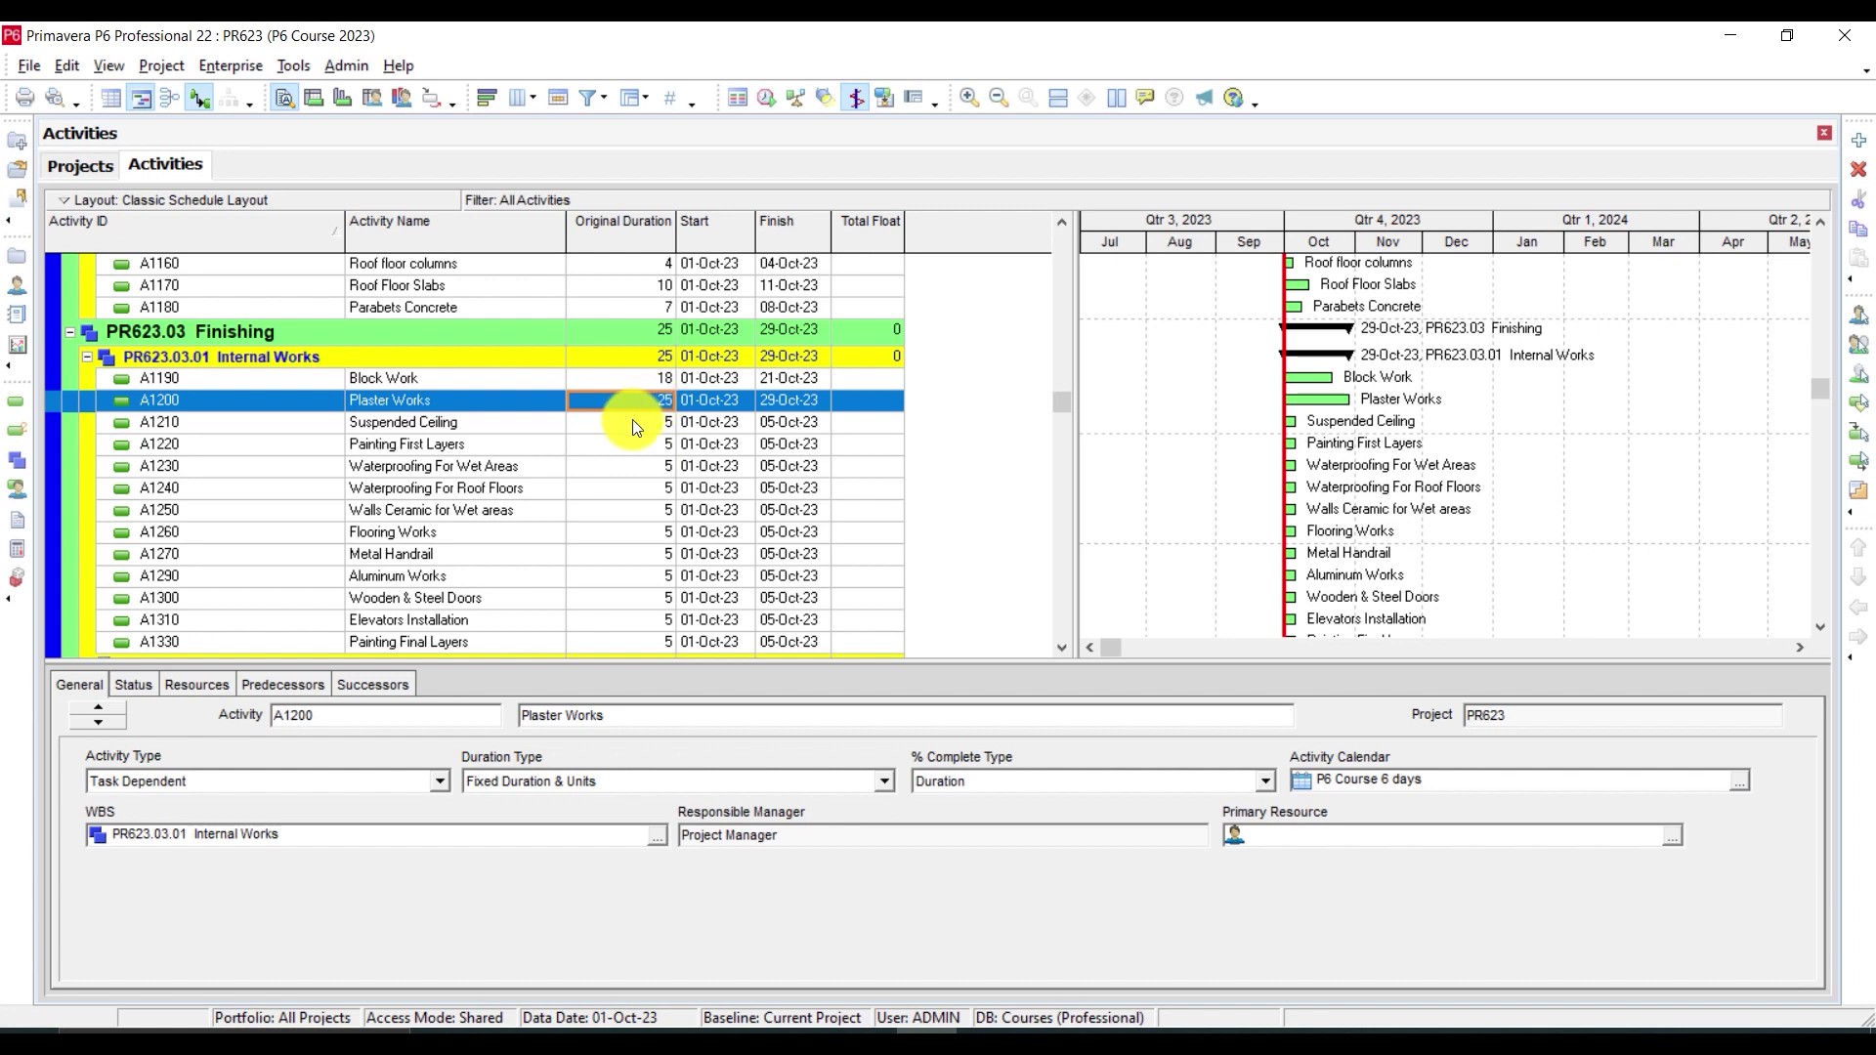
scroll(631, 420, down, 1)
click(643, 399)
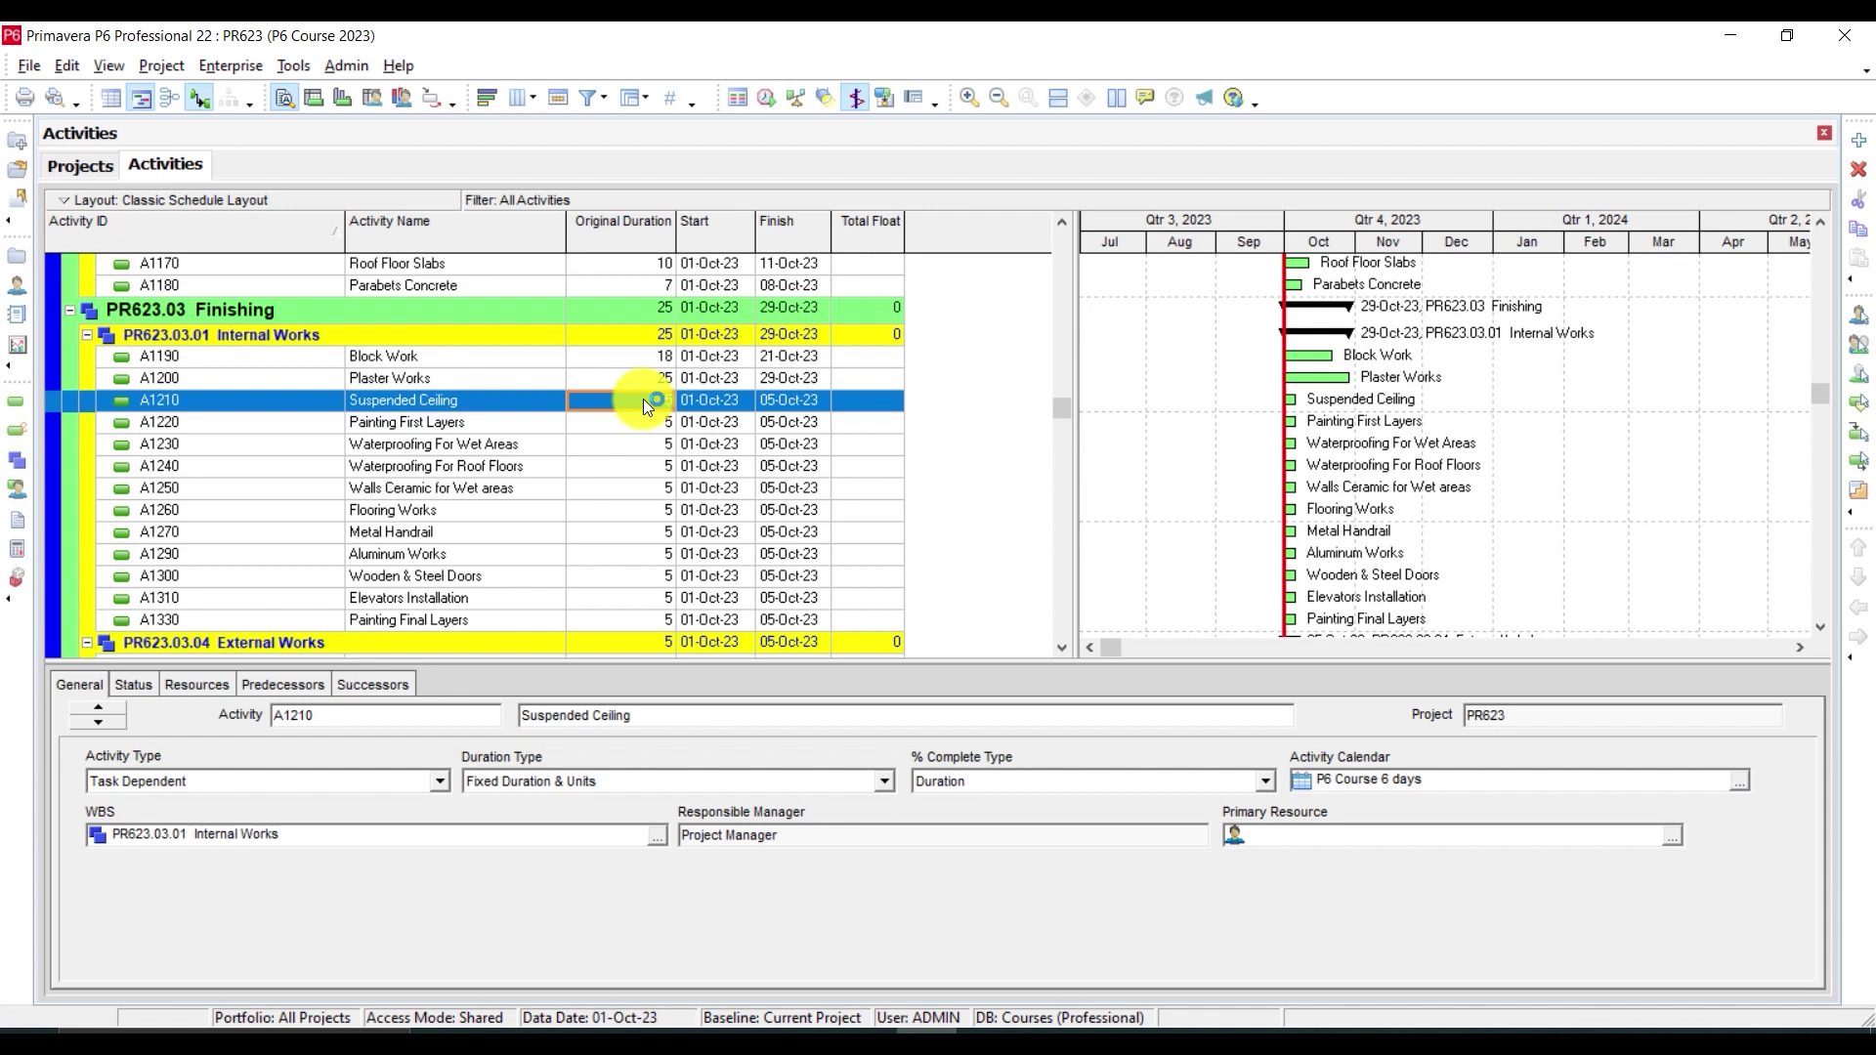
click(647, 402)
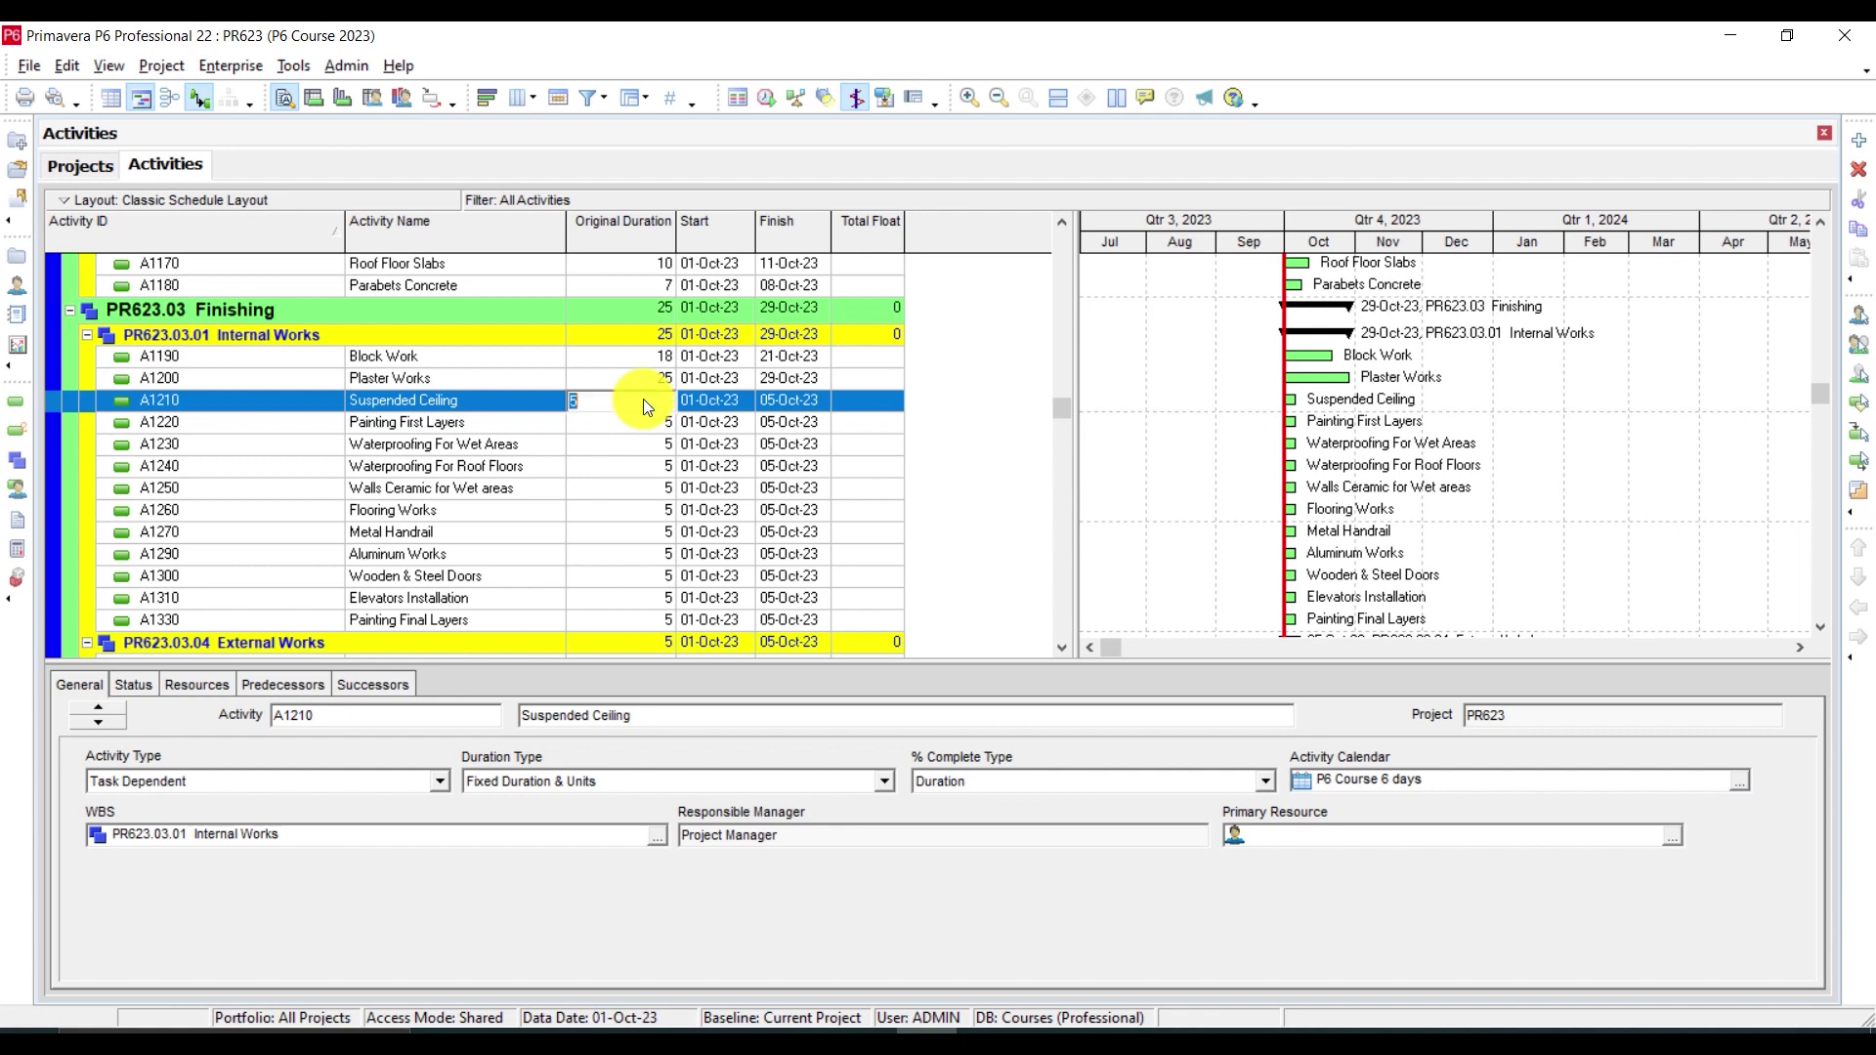
text(15)
key(Return)
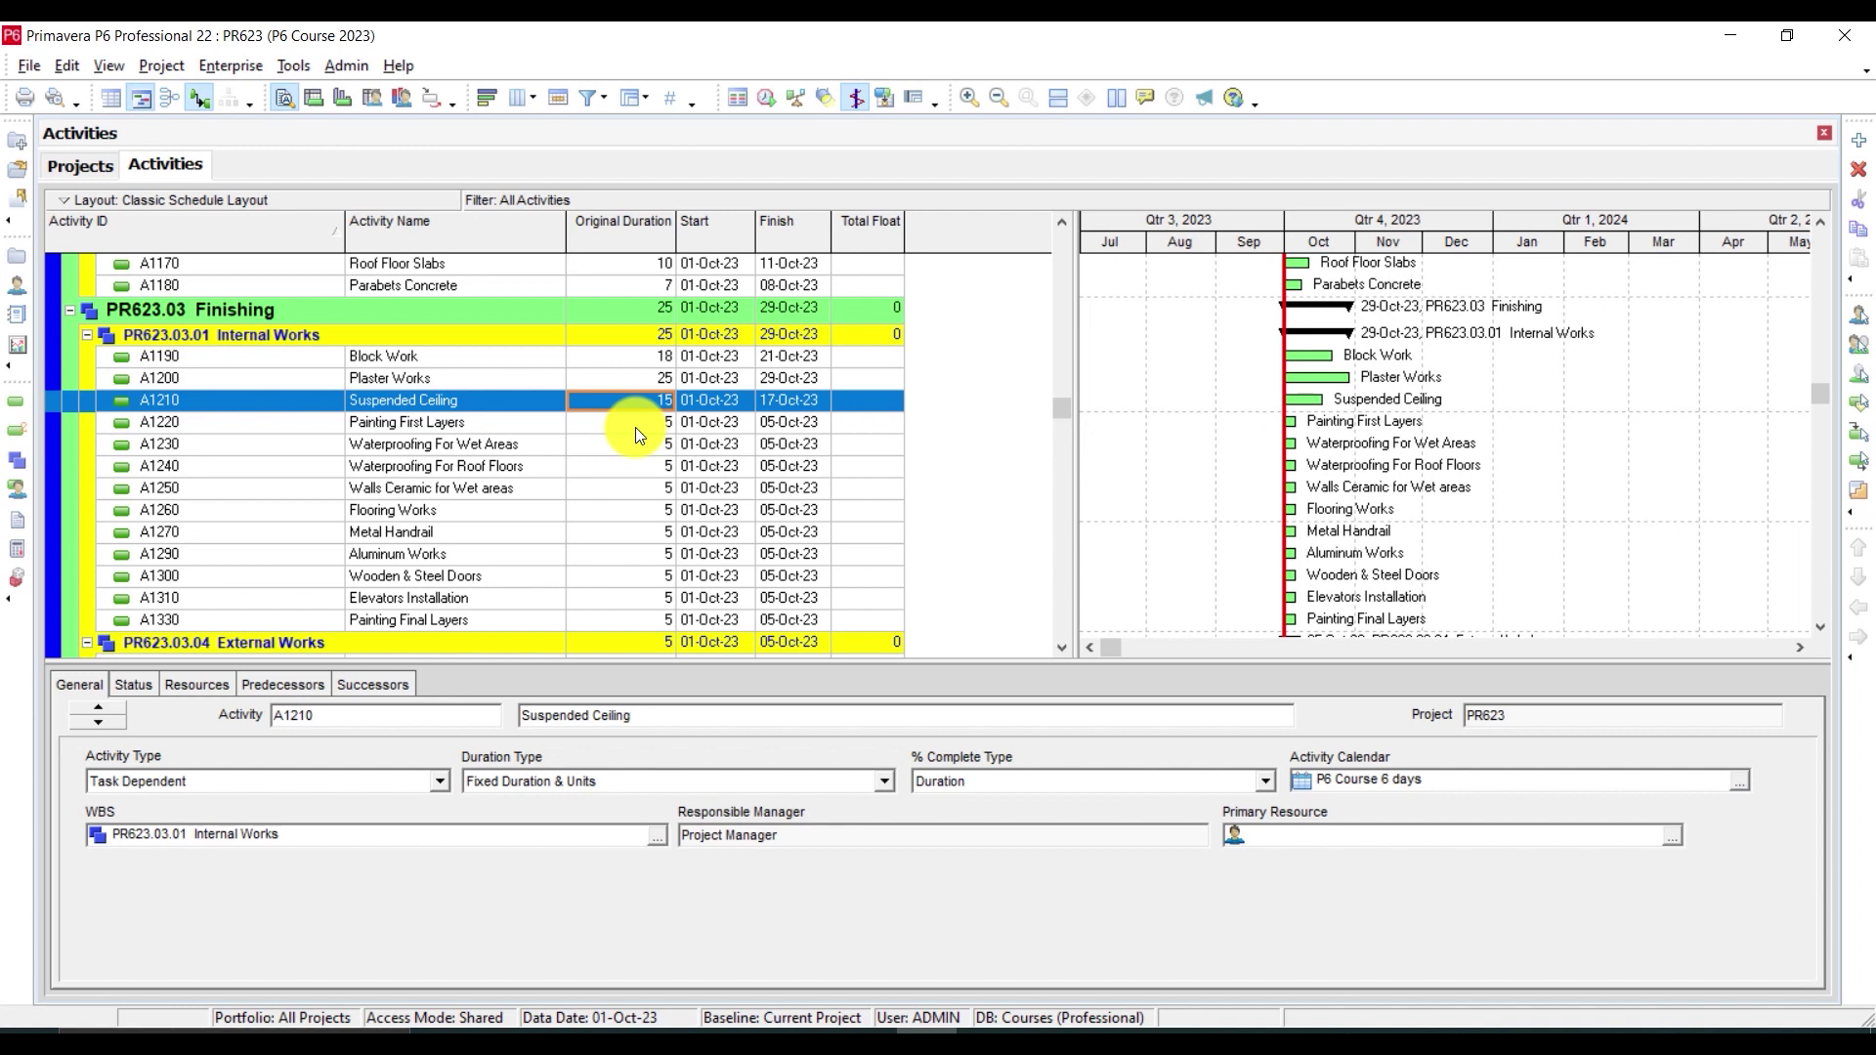
Set the original duration of the Painting First Layers activity under Internal Works to 12 days
scroll(634, 426, down, 1)
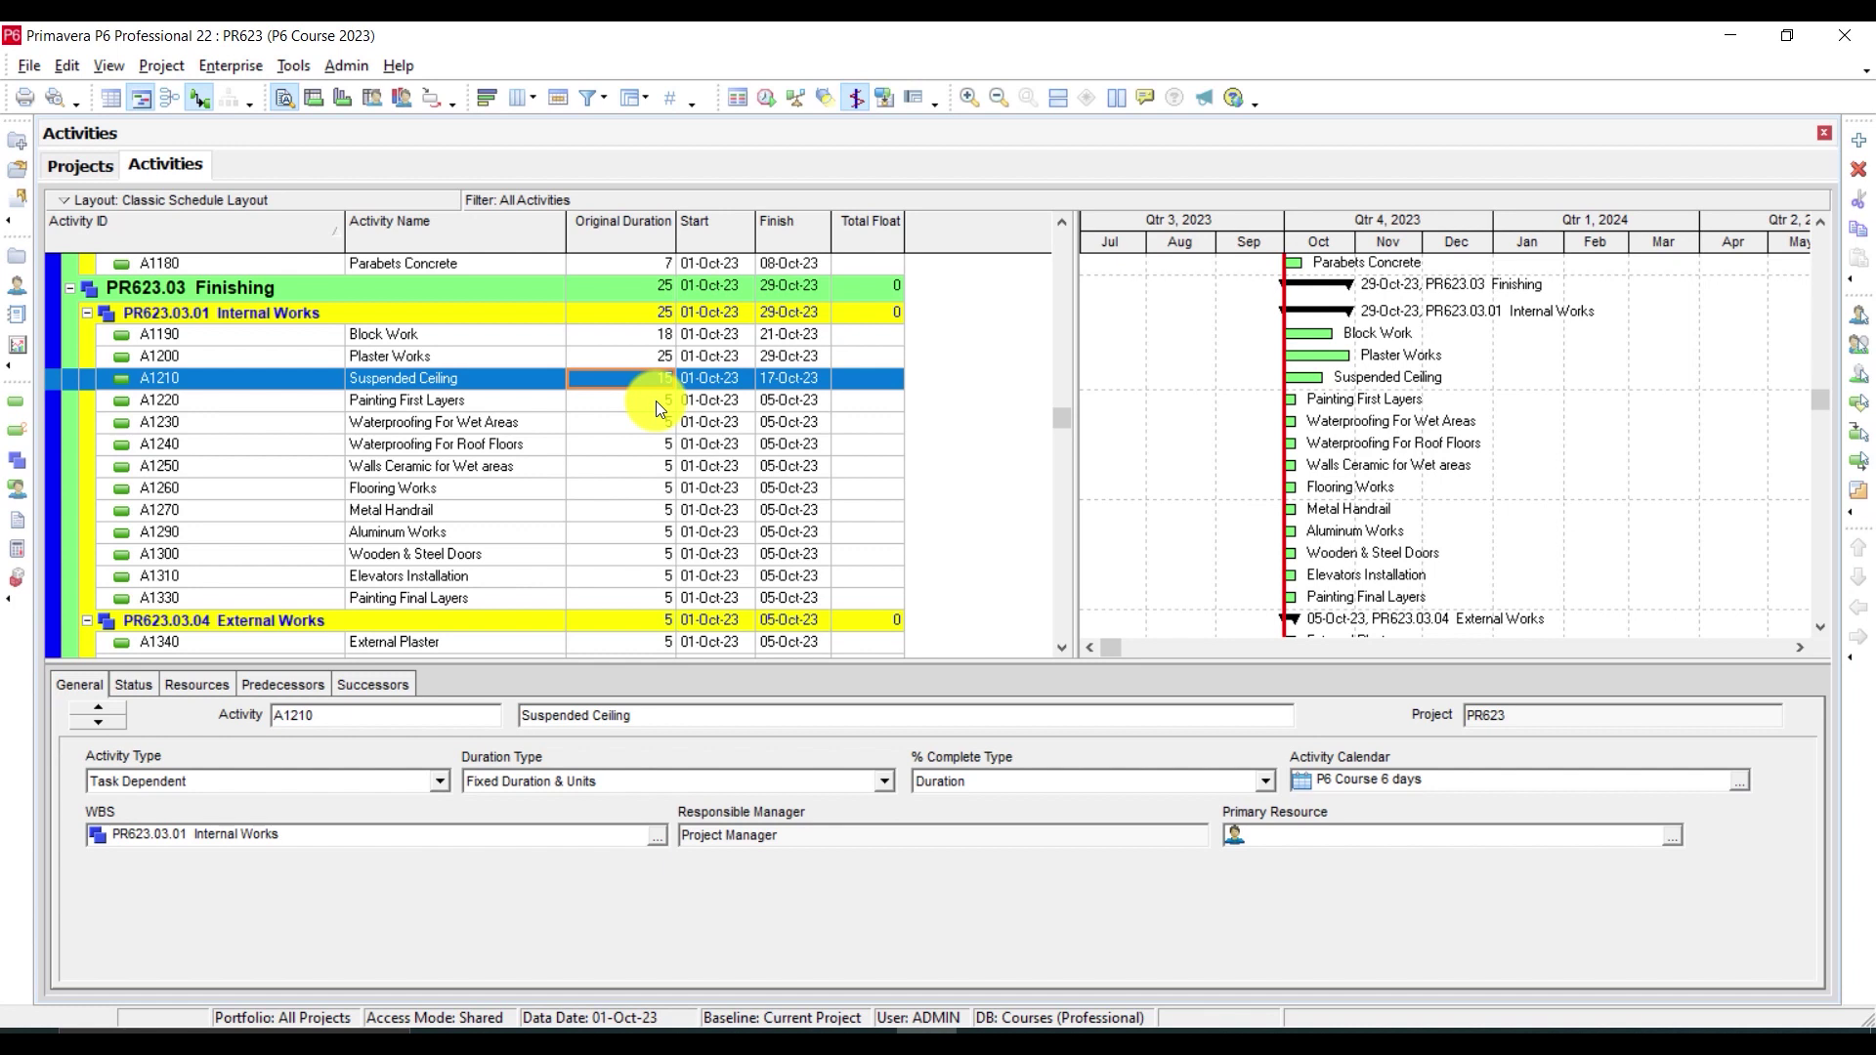
click(655, 401)
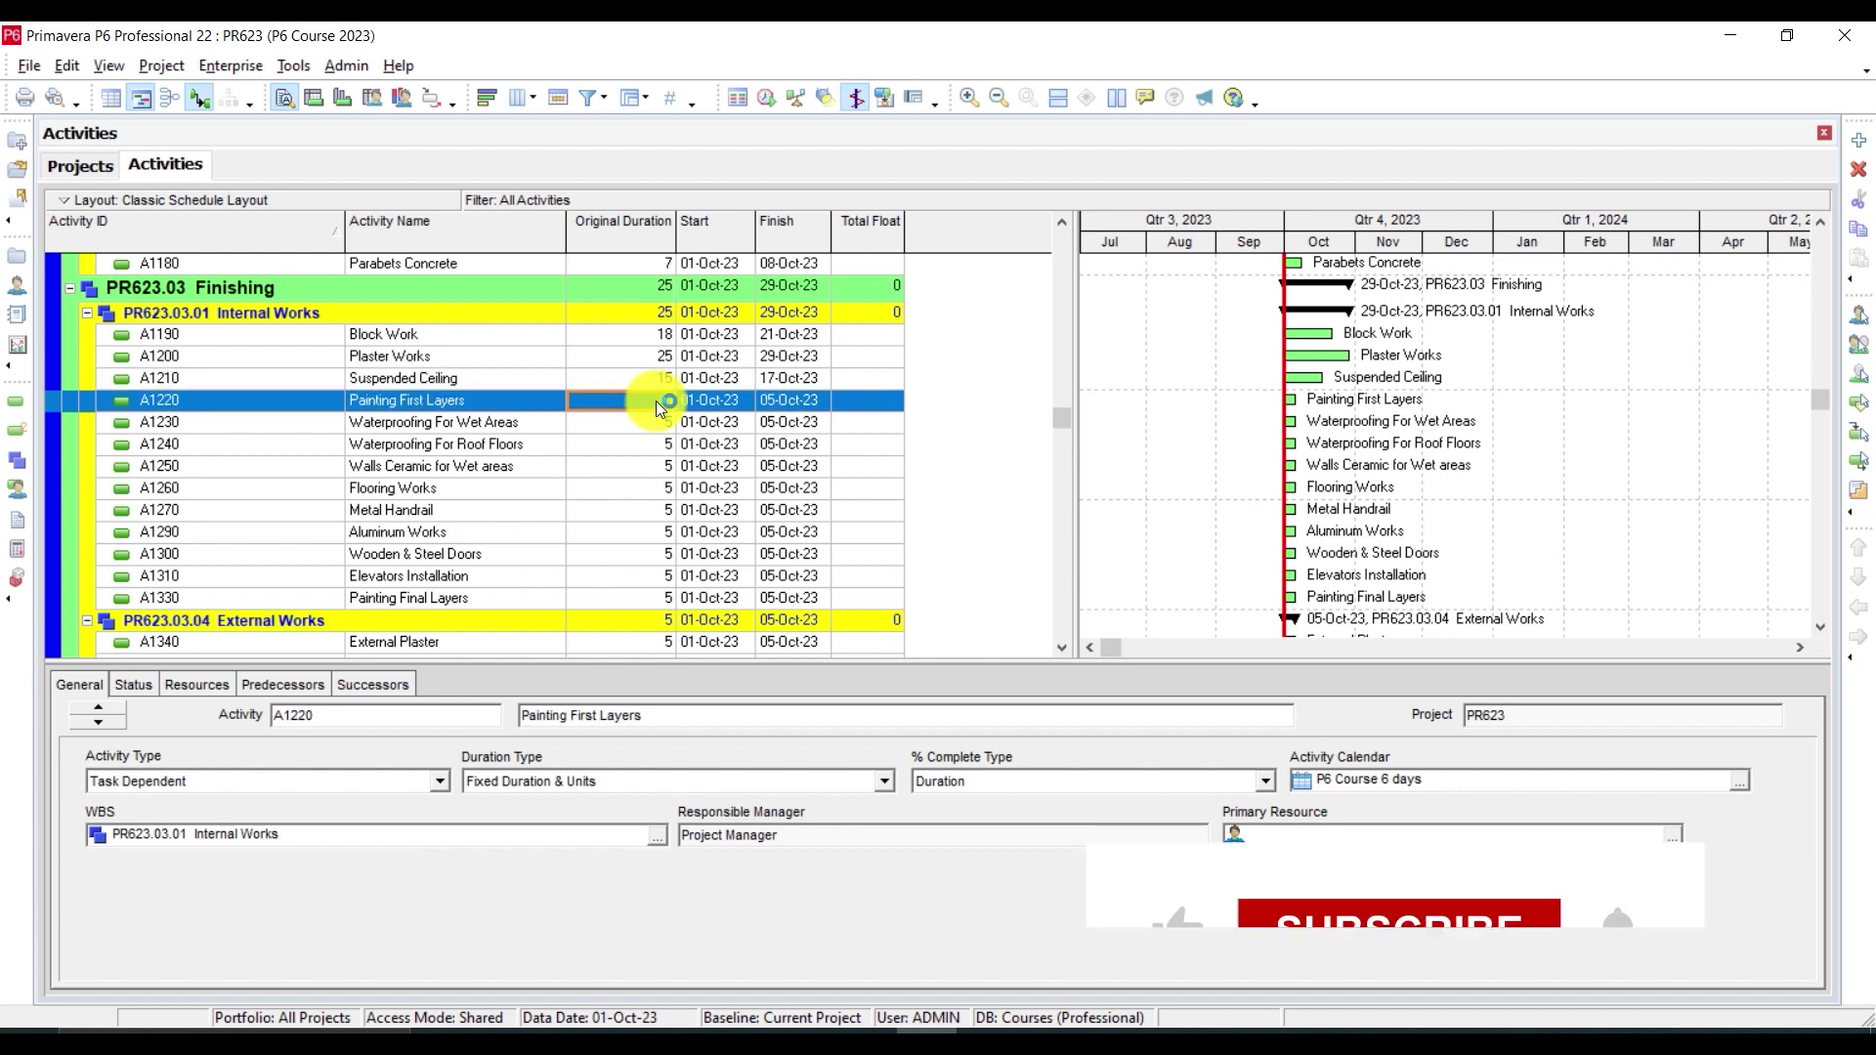
text(12)
key(Return)
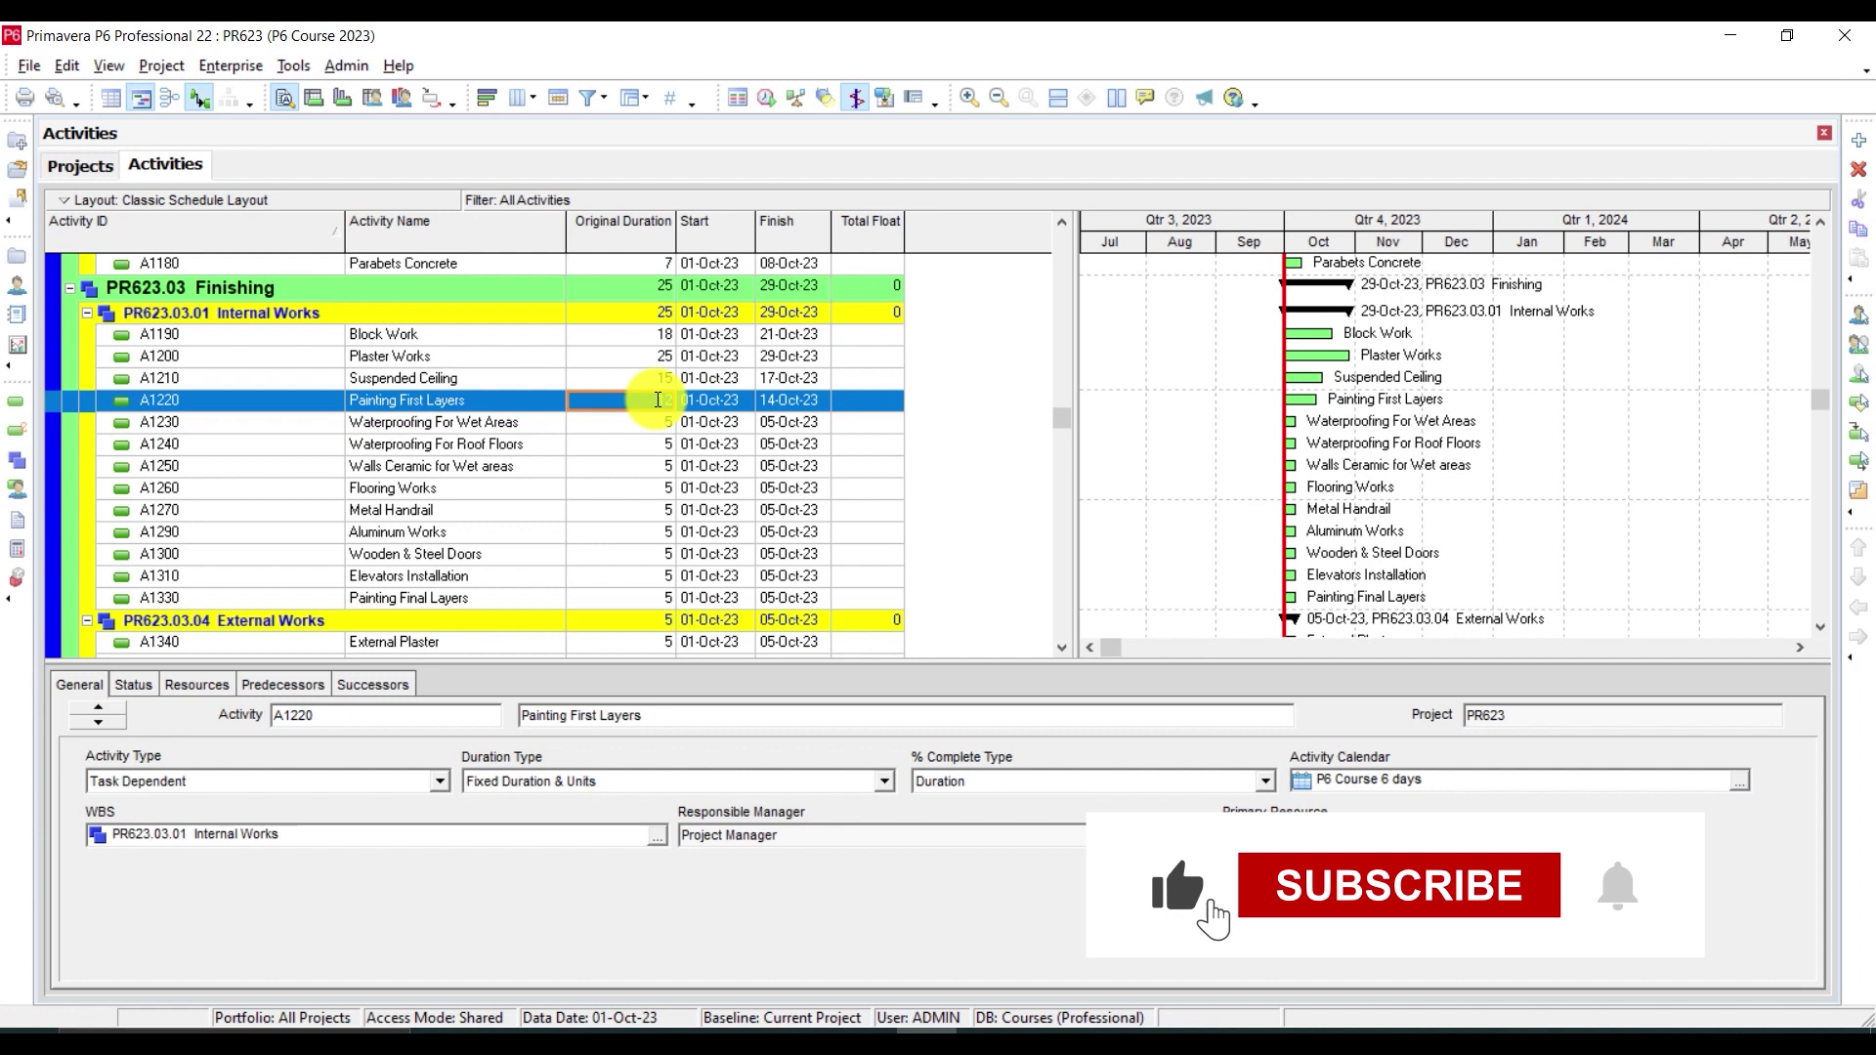
Set the original durations of Waterproofing For Wet Areas and Waterproofing For Roof Floors to 10 days each
scroll(656, 404, down, 1)
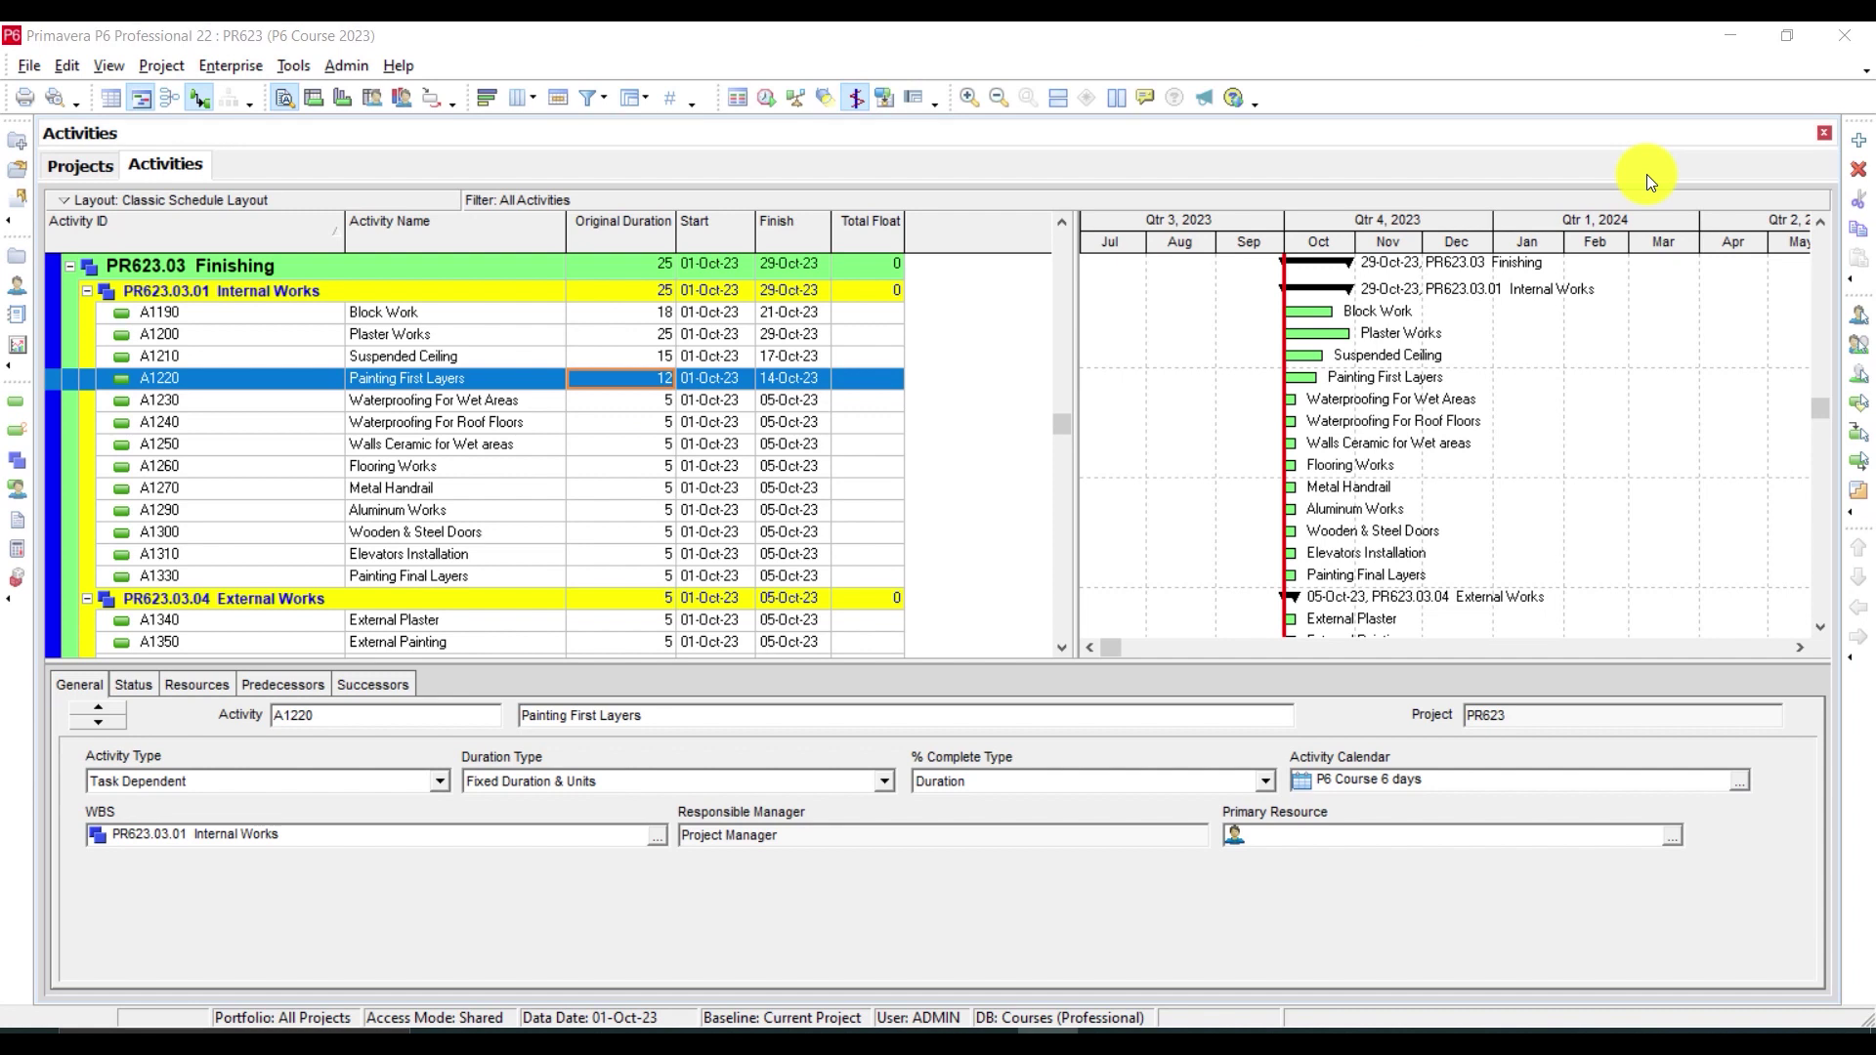
click(500, 406)
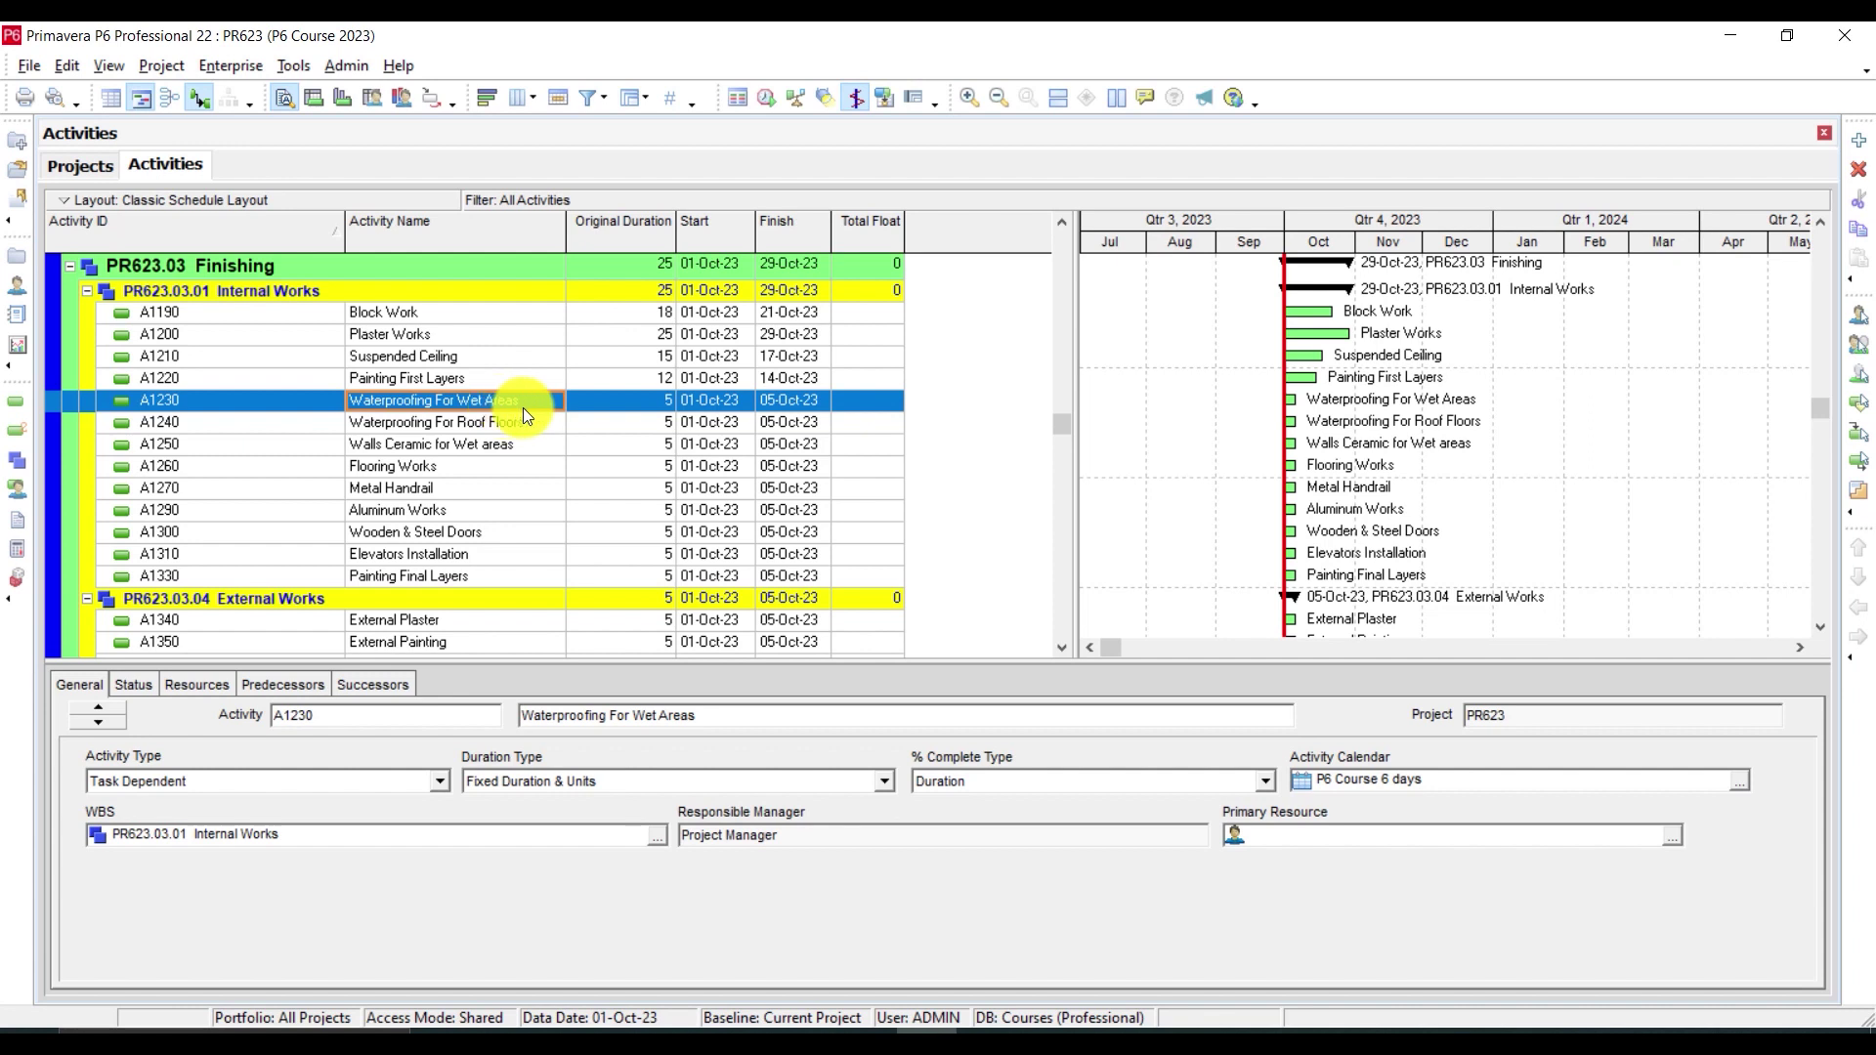
click(664, 401)
text(10)
key(Return)
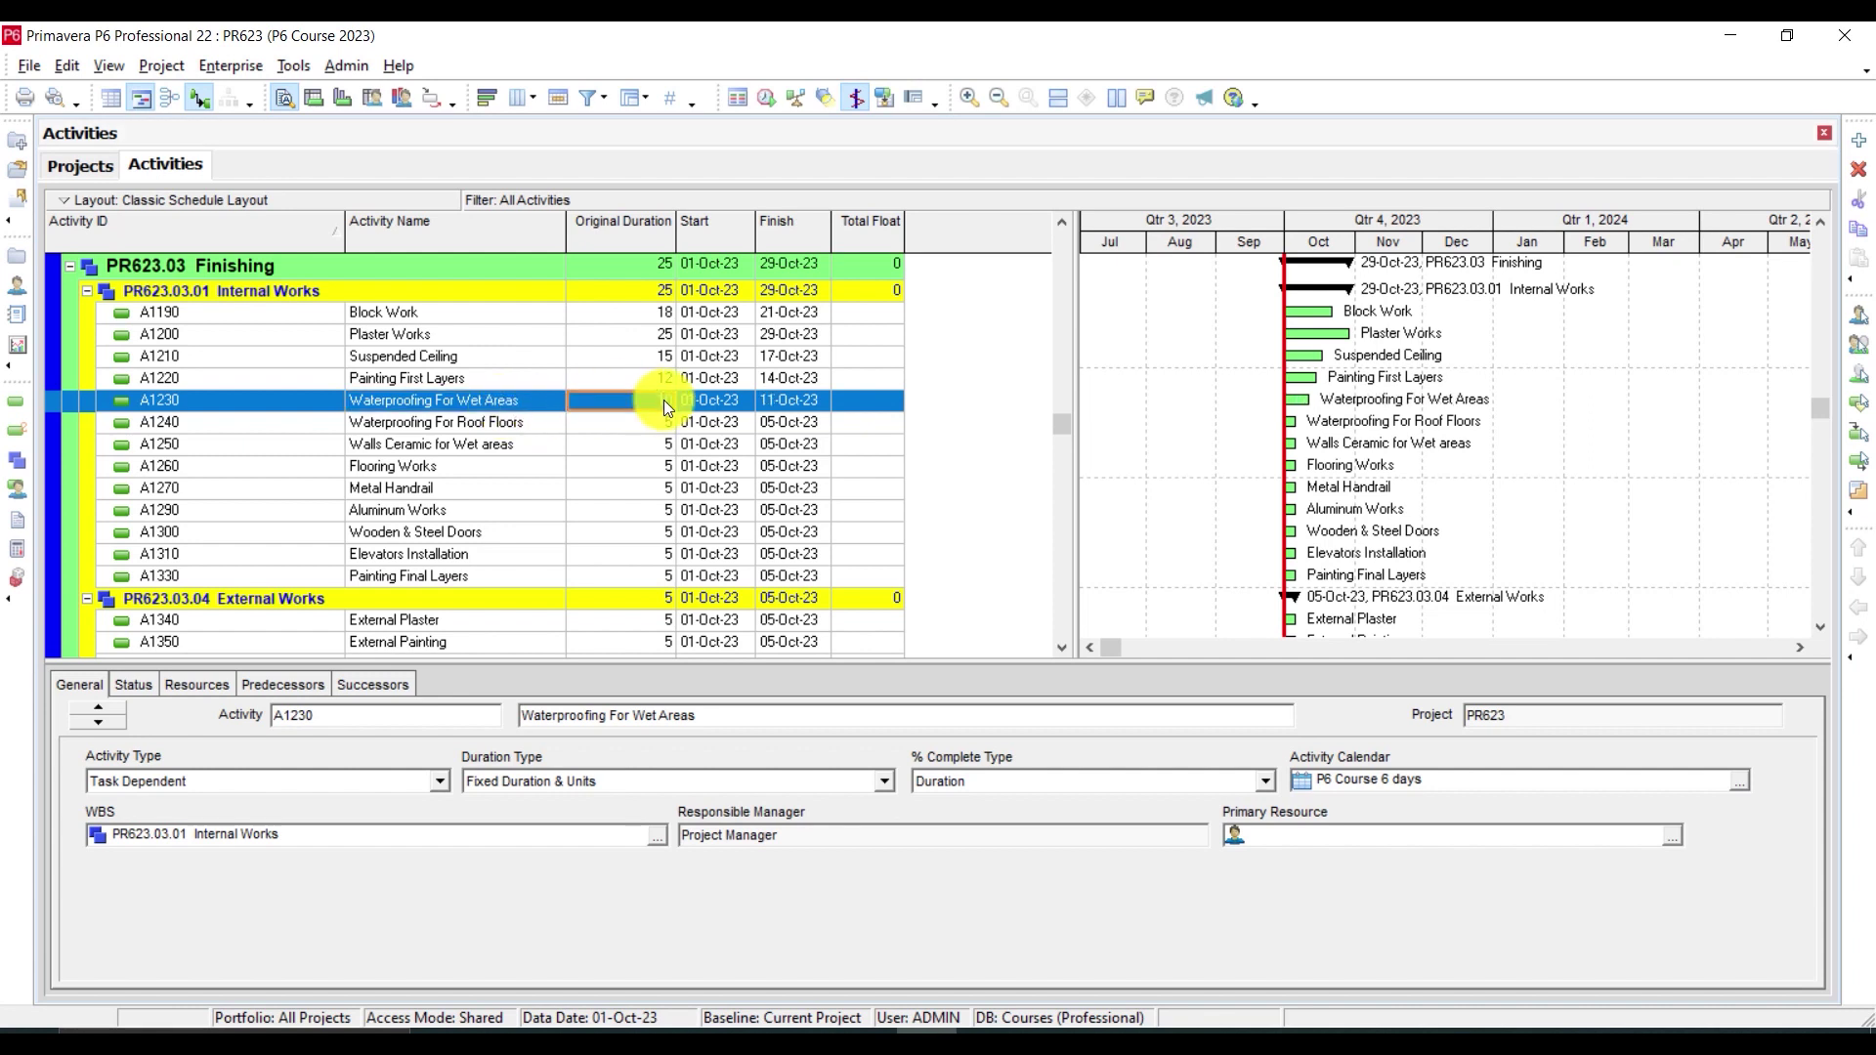
click(664, 424)
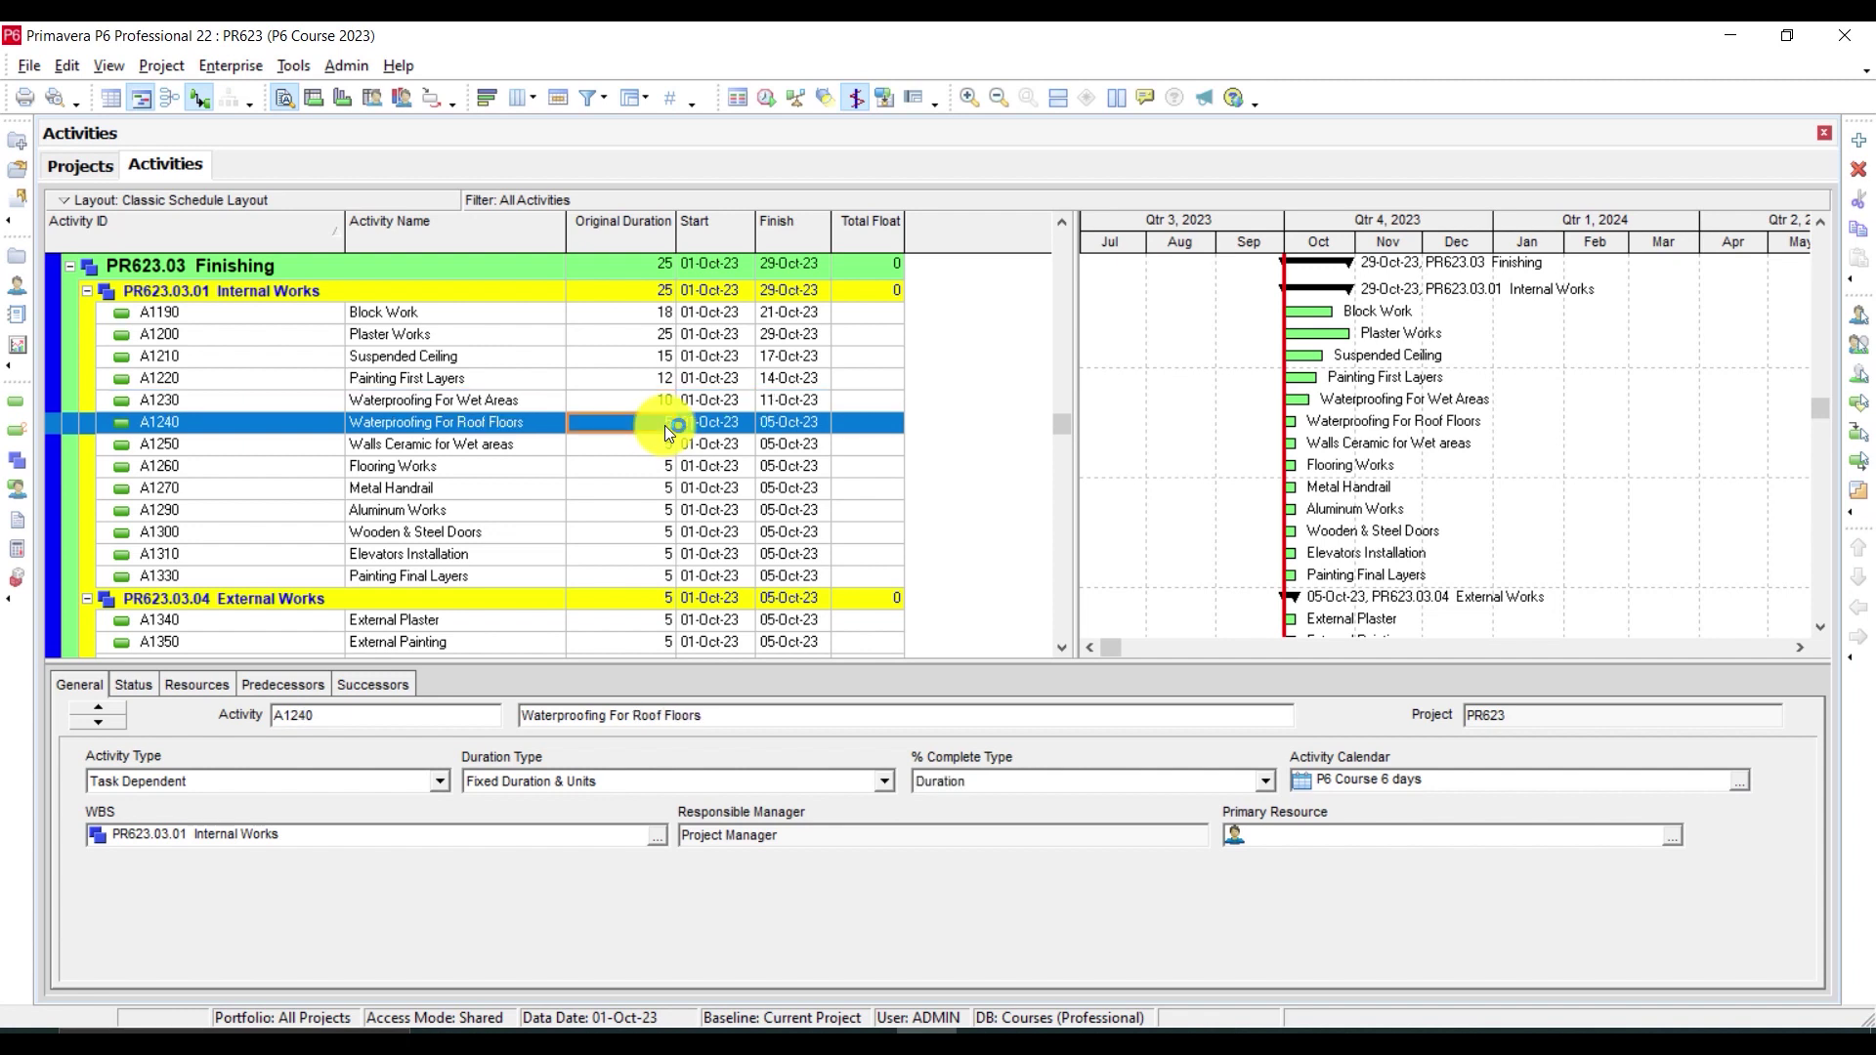
text(10)
key(Return)
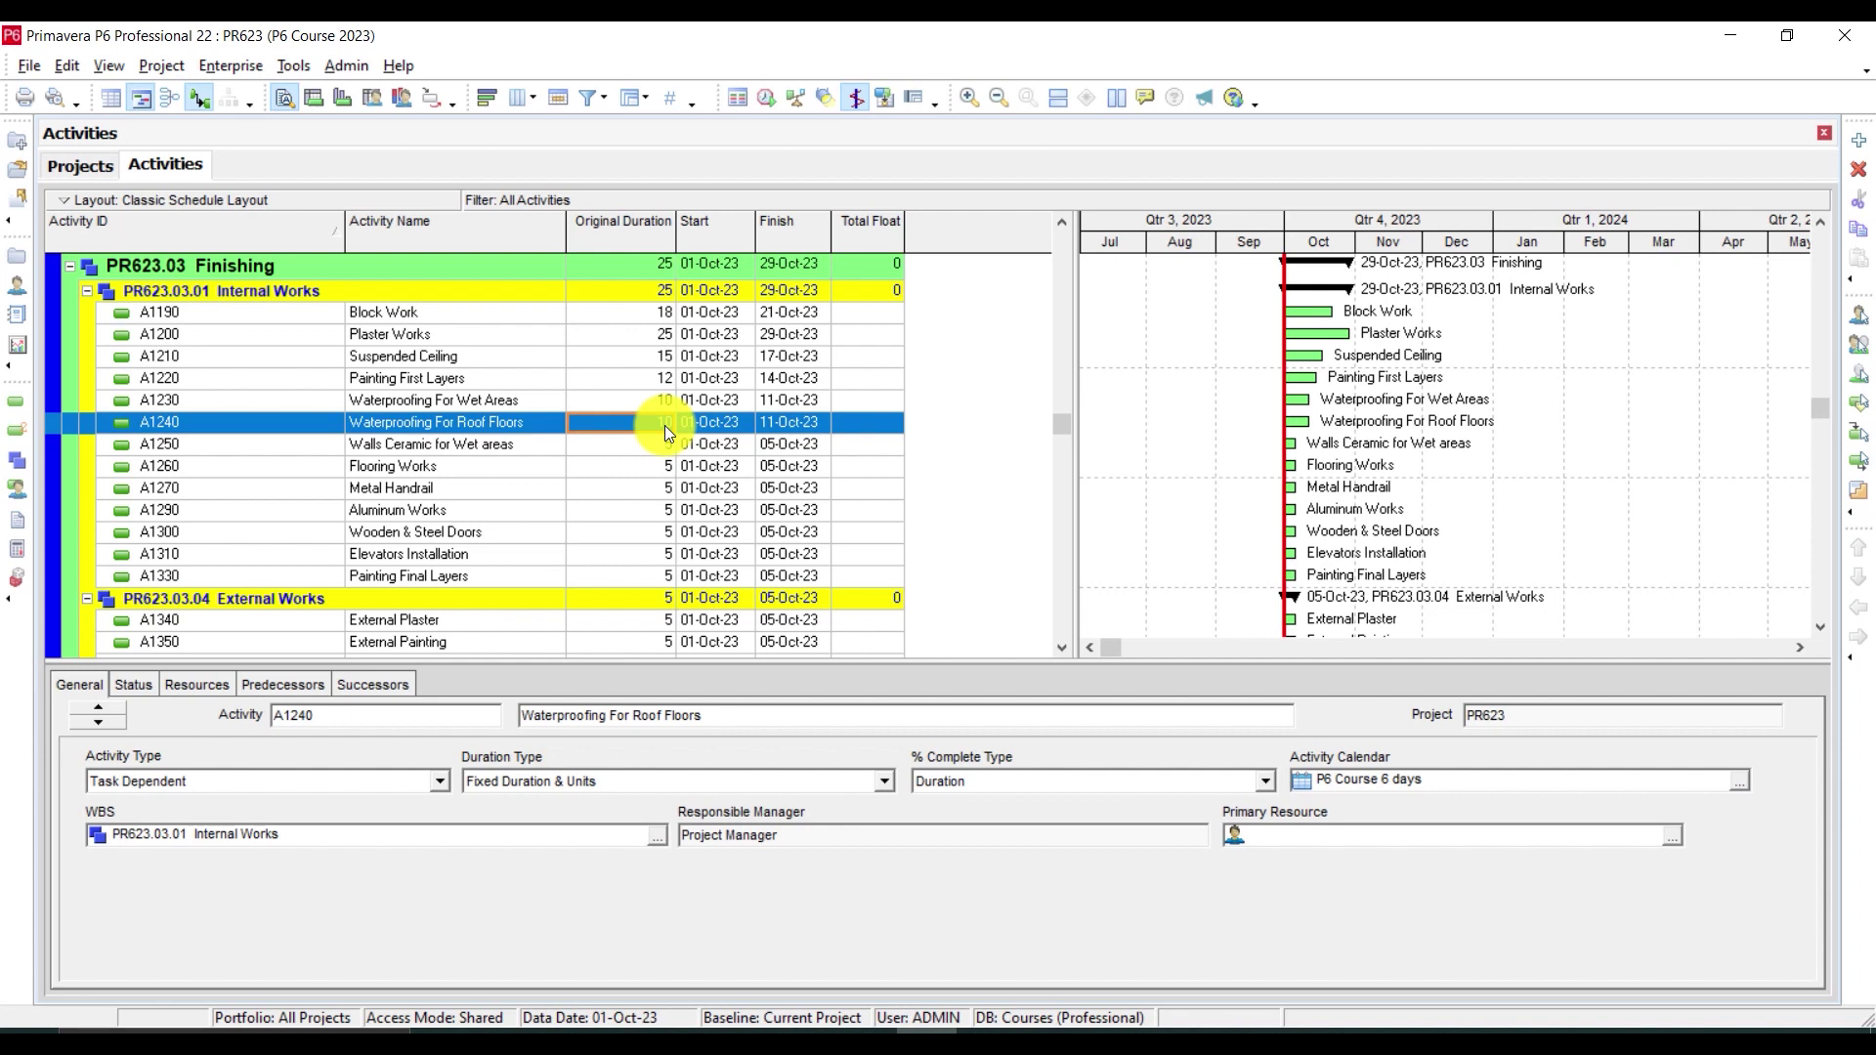
Set the original duration of Walls Ceramic for Wet areas to 14 days and Flooring Works to 25 days
scroll(654, 425, down, 1)
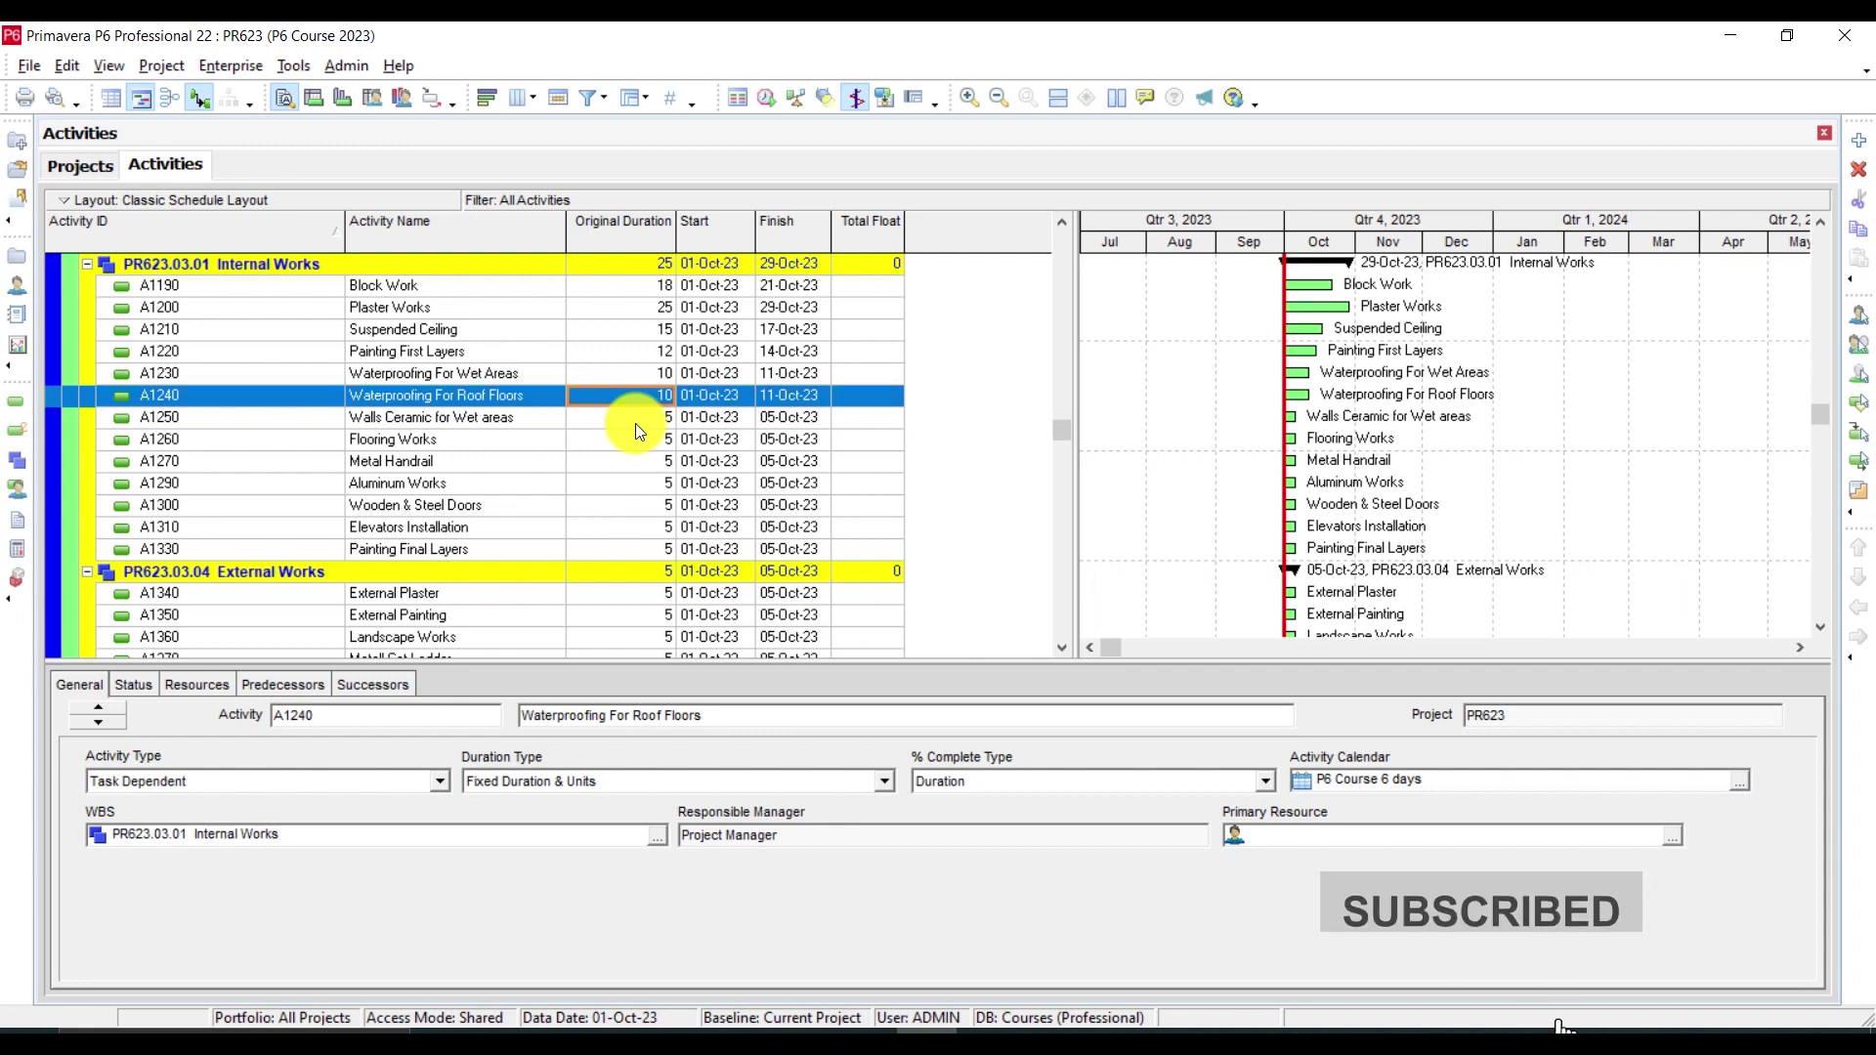
key(Down)
text(14)
key(Return)
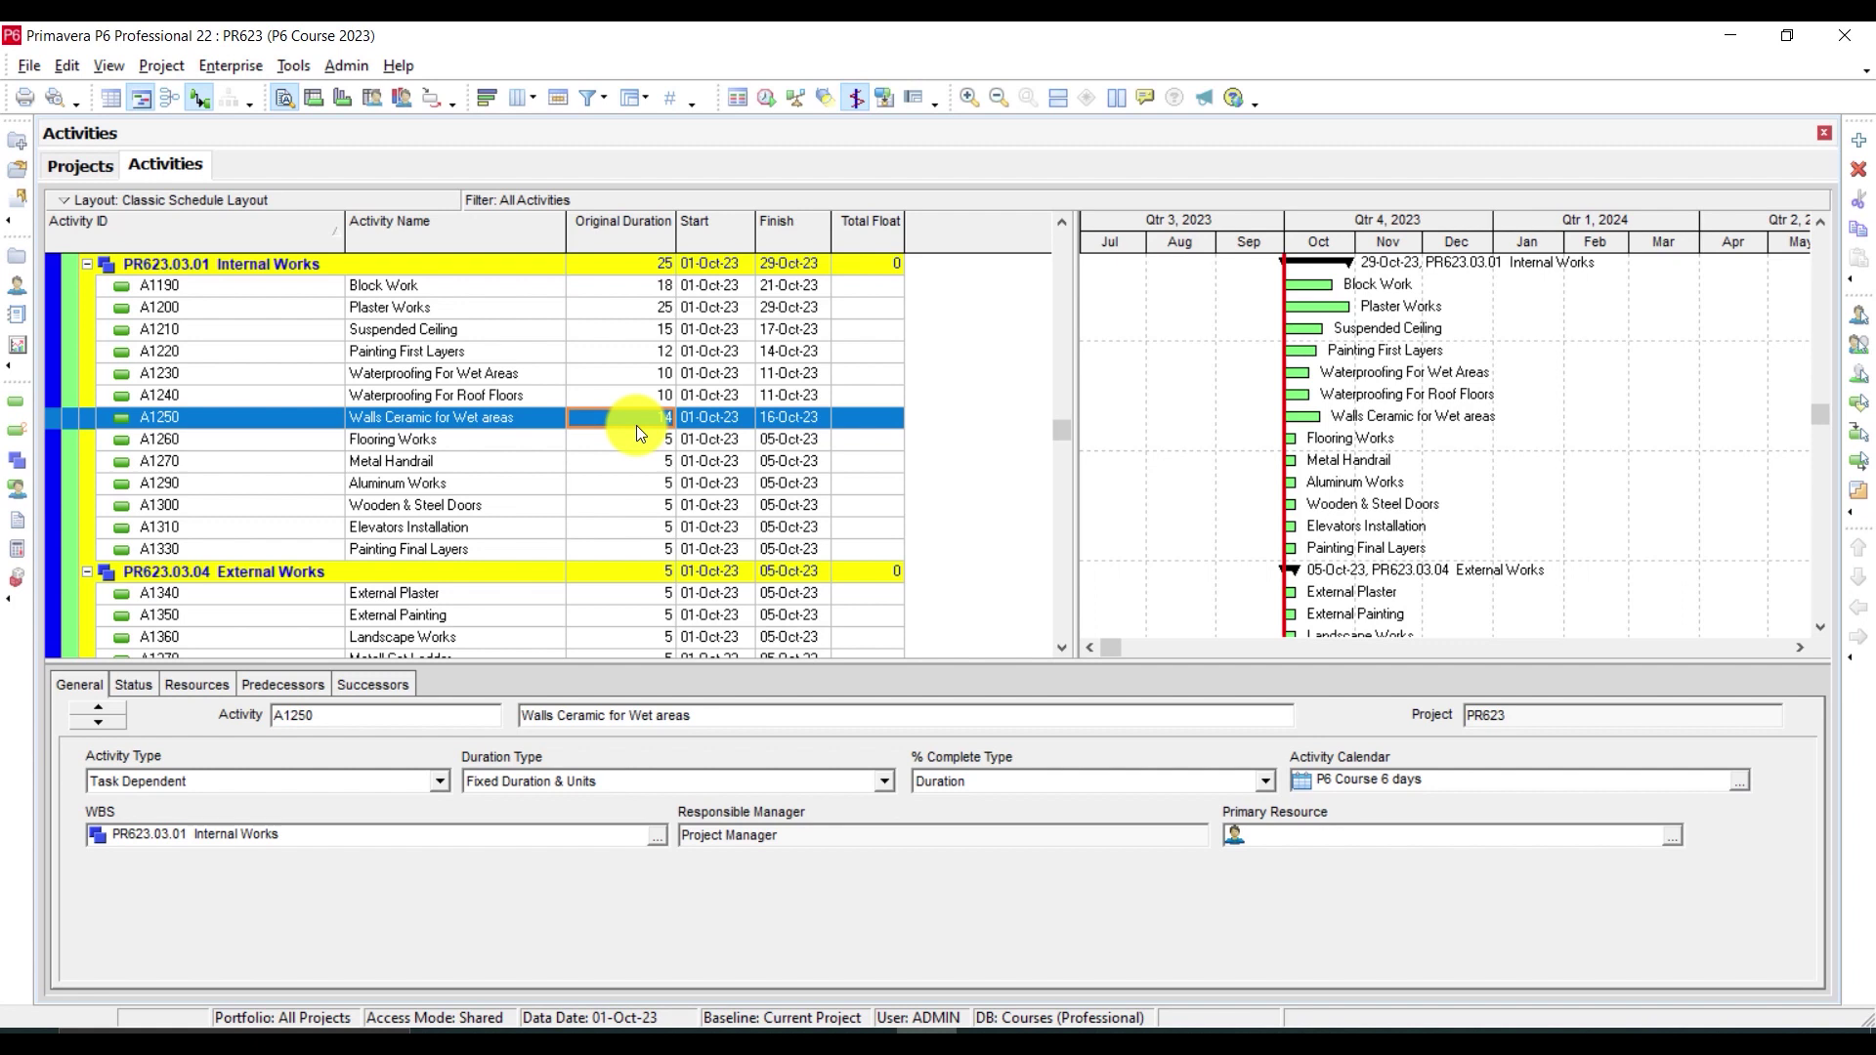
click(645, 439)
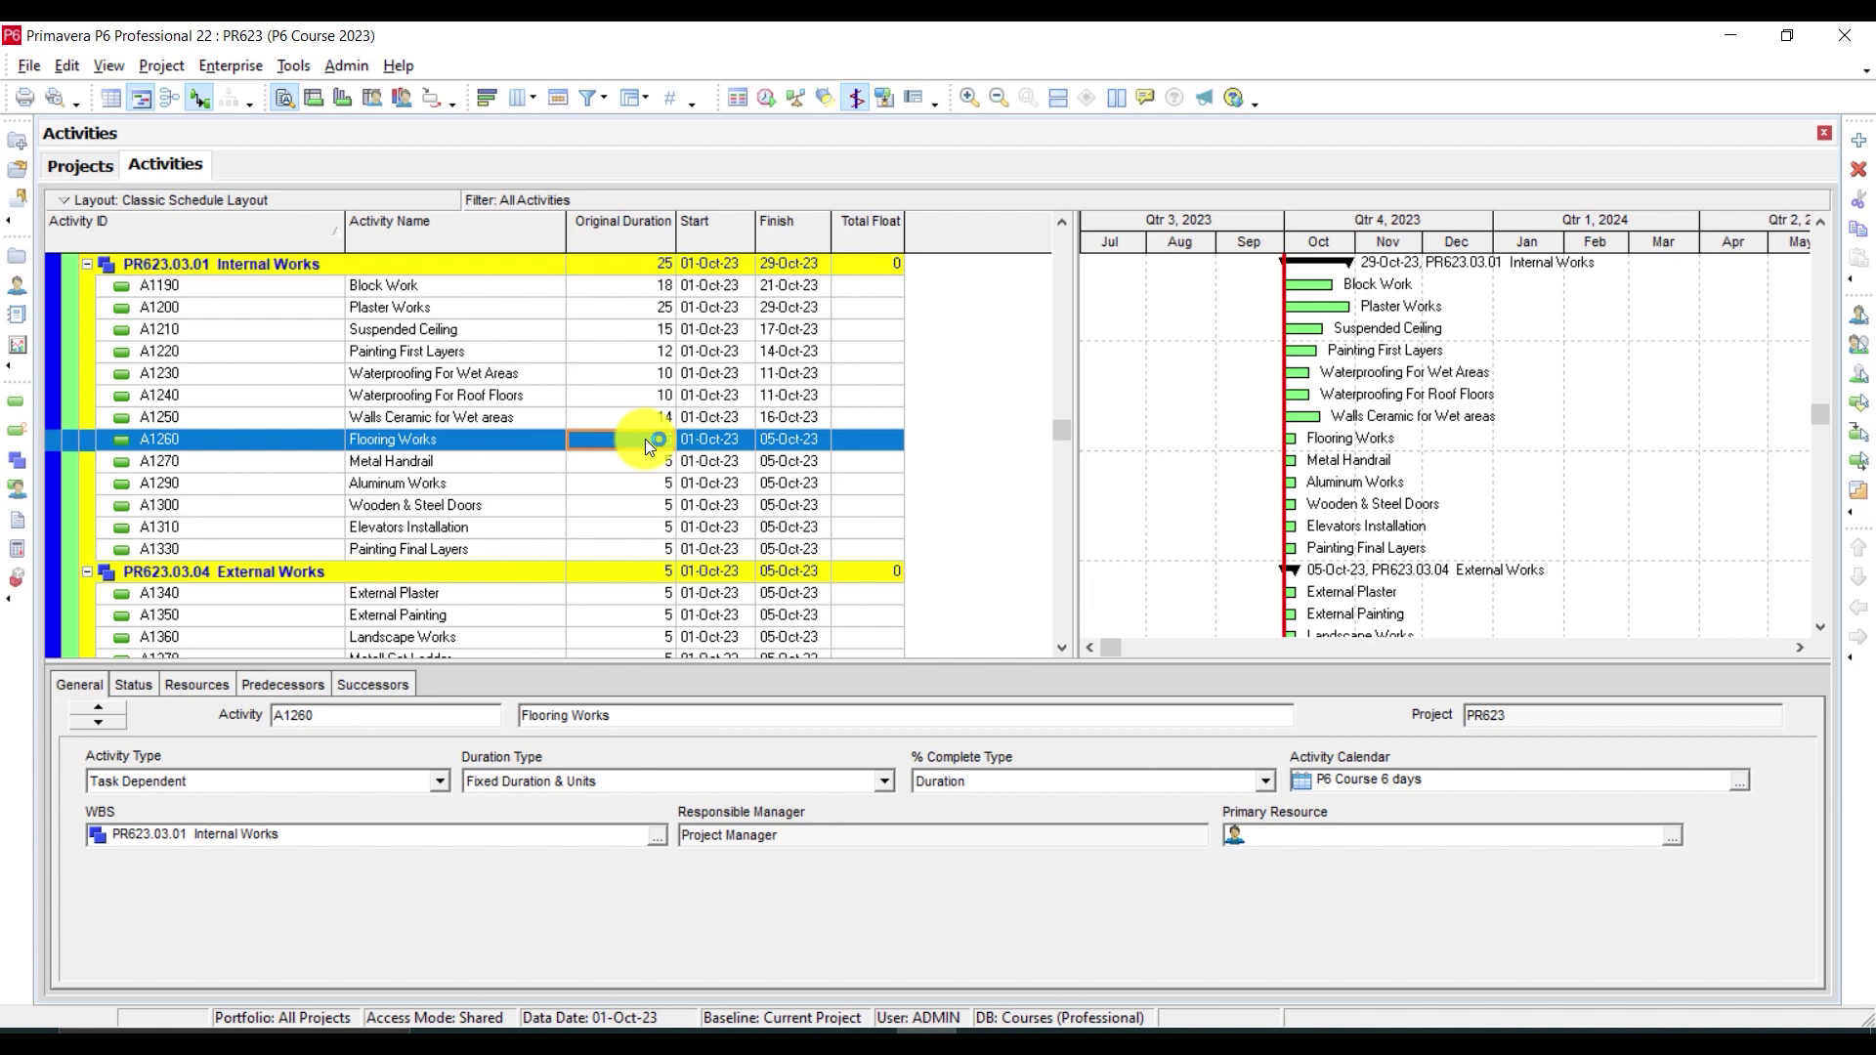
click(645, 438)
text(25)
key(Return)
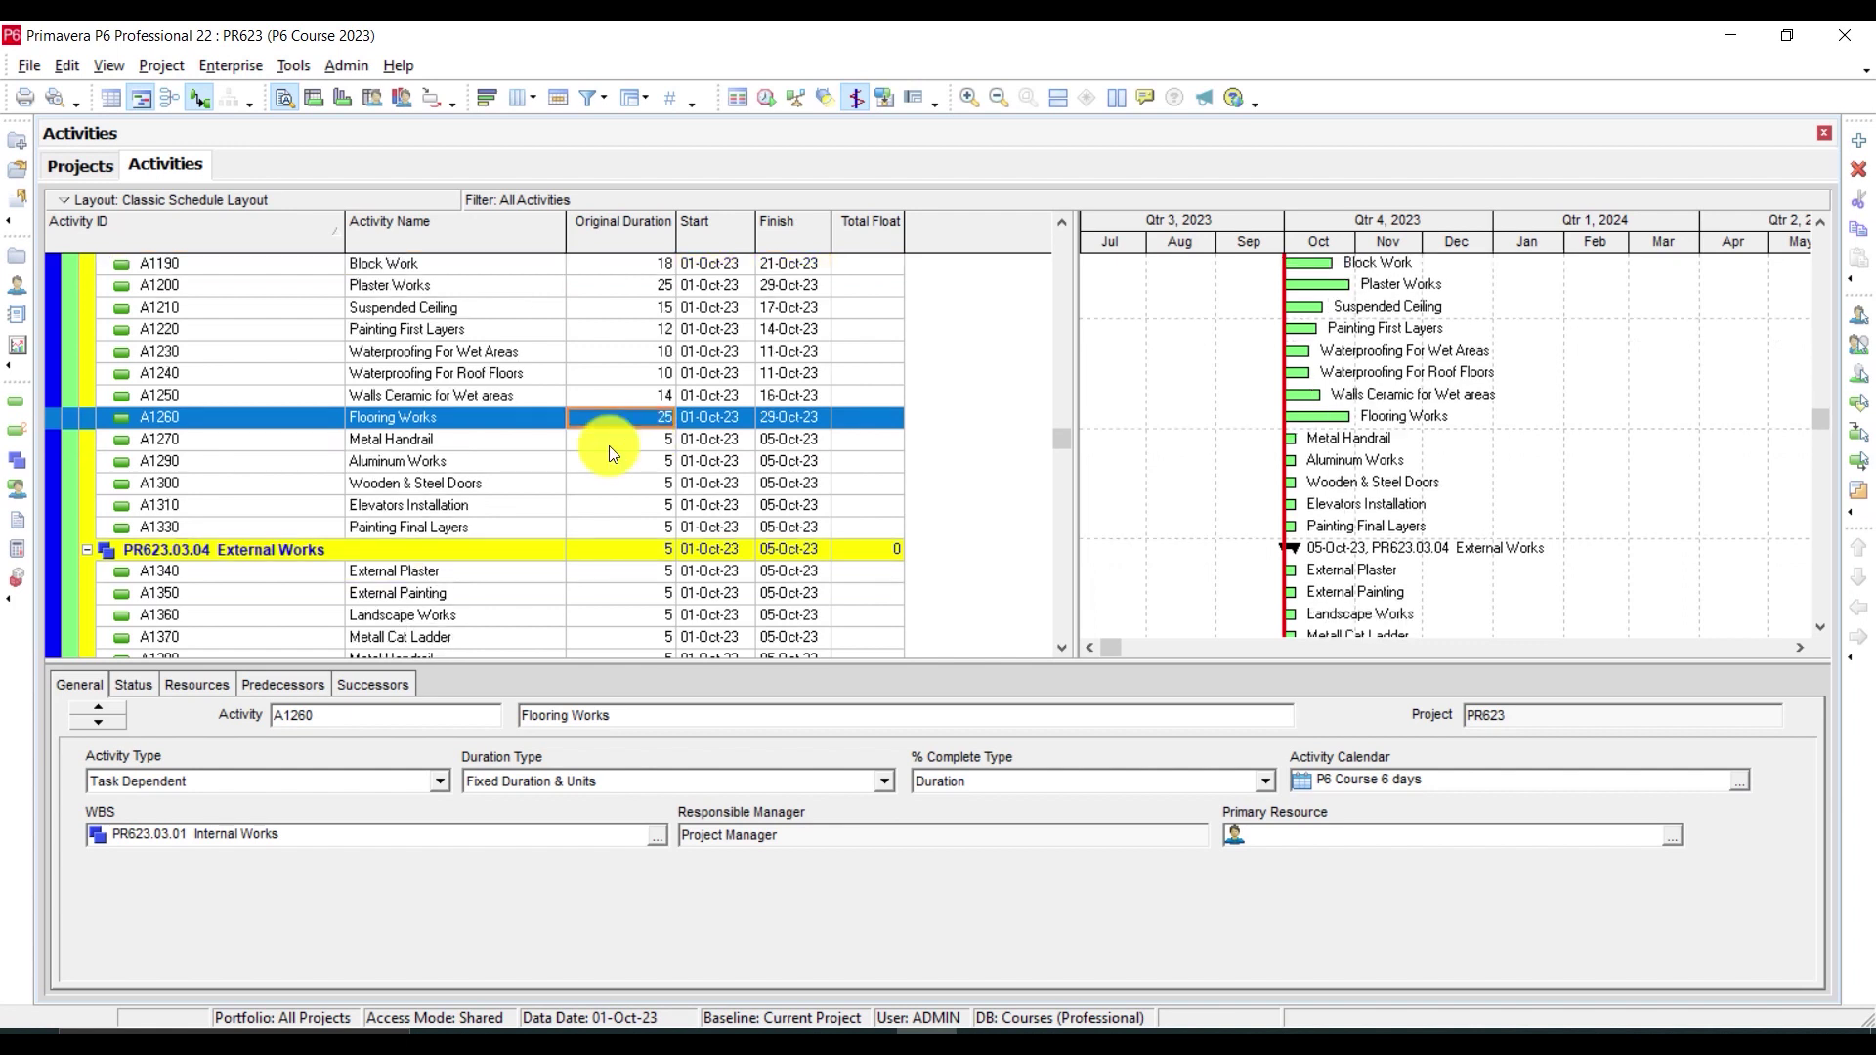
Under Internal Works, set the original duration of Metal Handrail to 3 days and Aluminum Works to 7 days
click(665, 437)
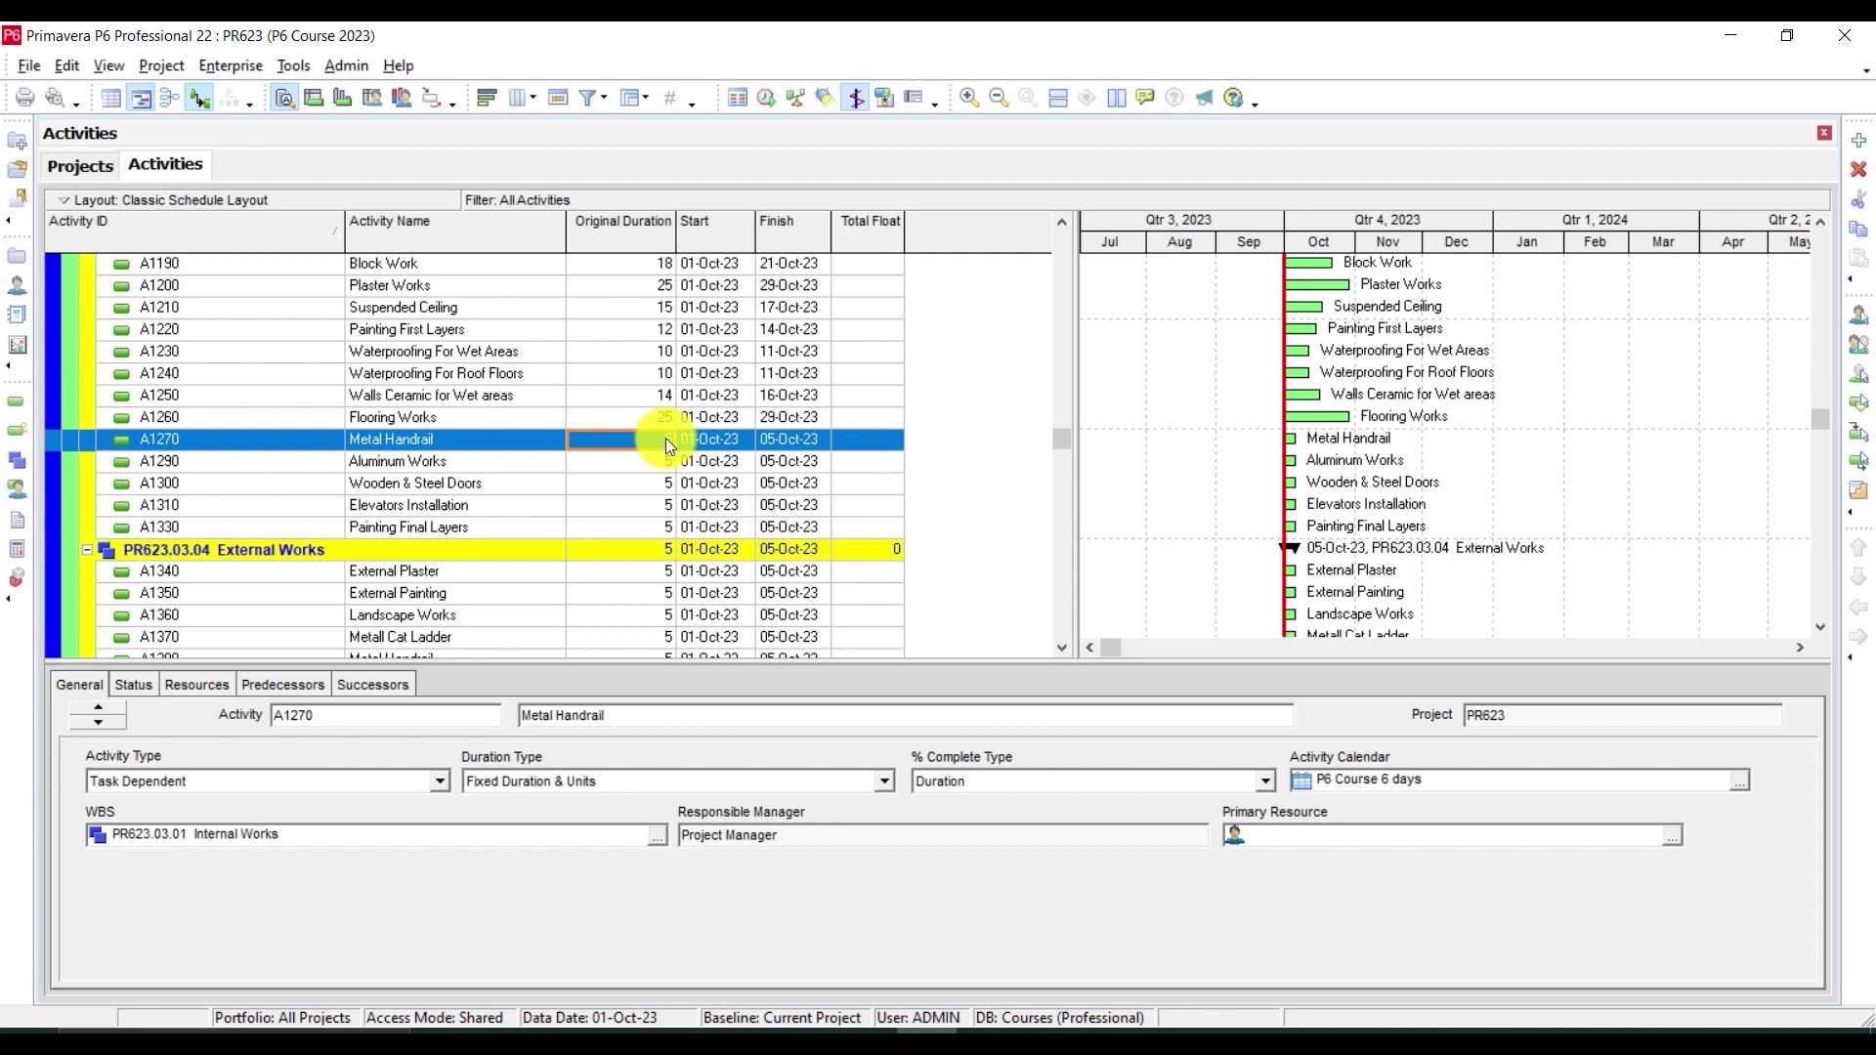
click(666, 437)
text(3)
key(Return)
click(653, 458)
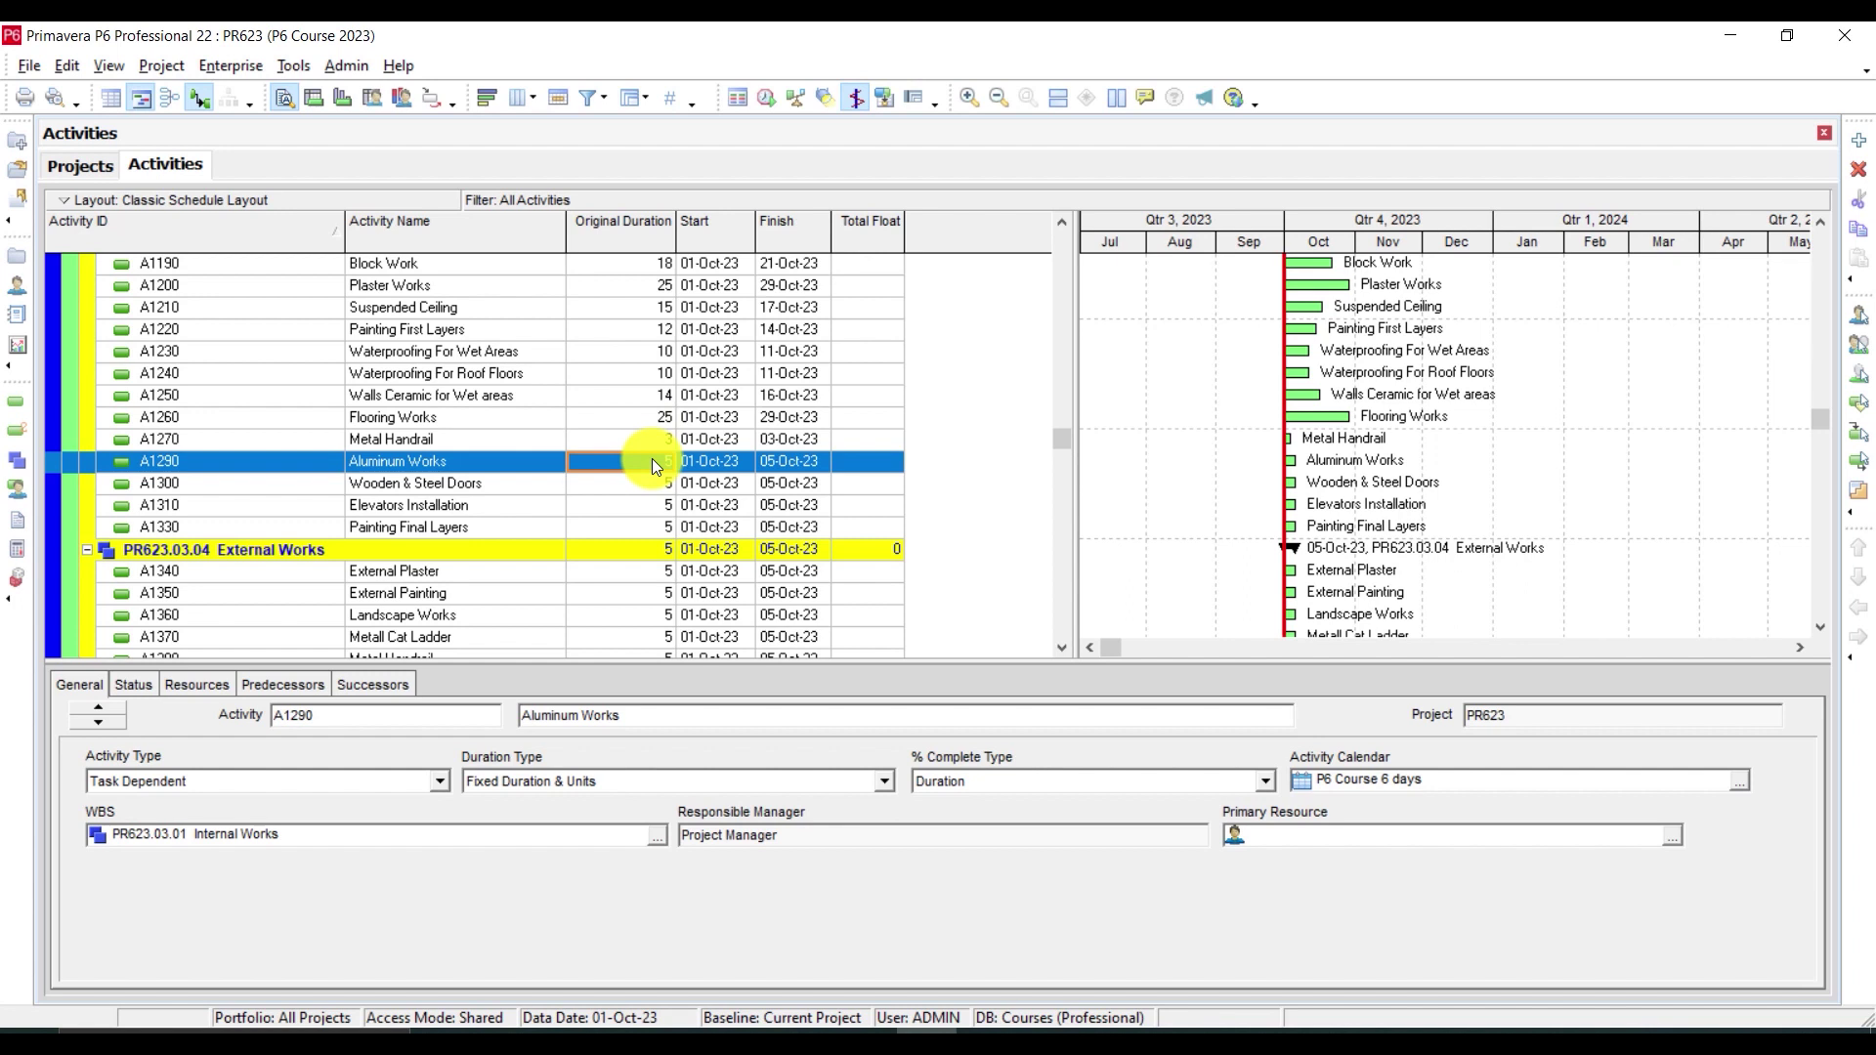
click(652, 464)
text(7)
key(Return)
Set the original durations of Wooden & Steel Doors and Elevators Installation to 7 days each
scroll(652, 459, down, 1)
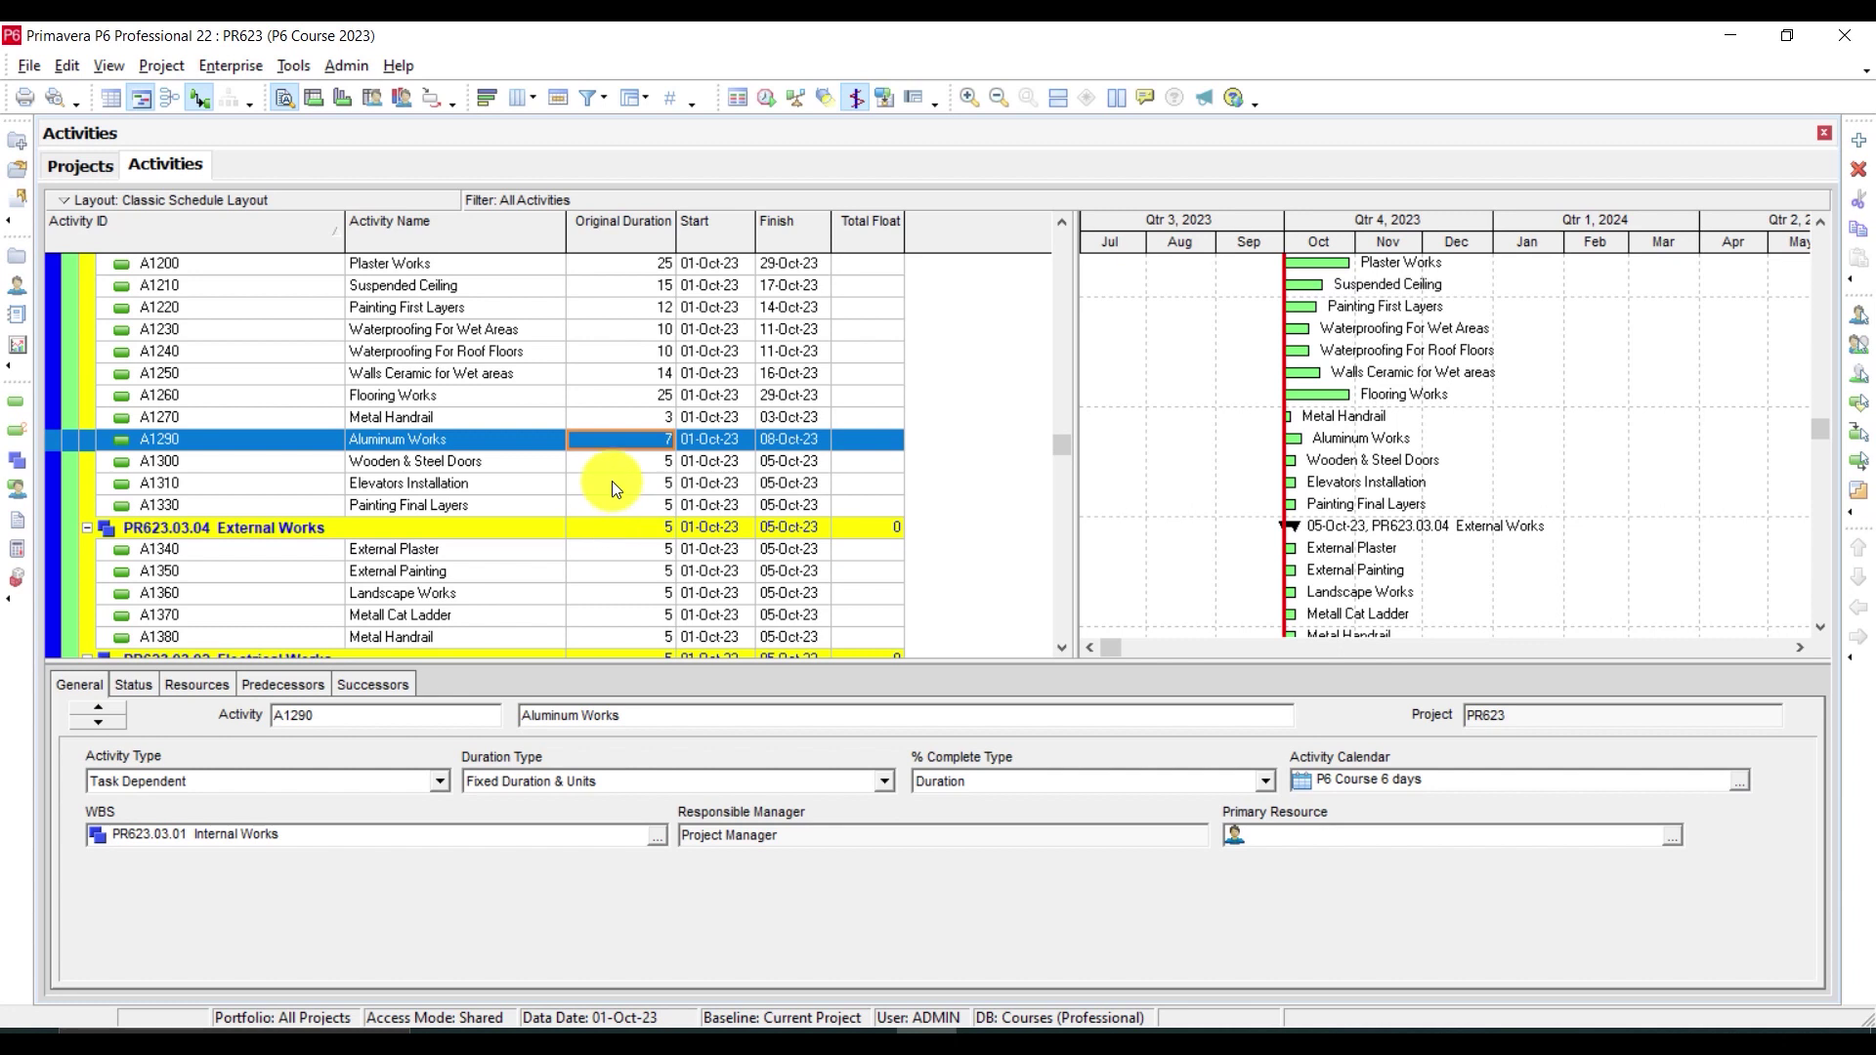
click(629, 459)
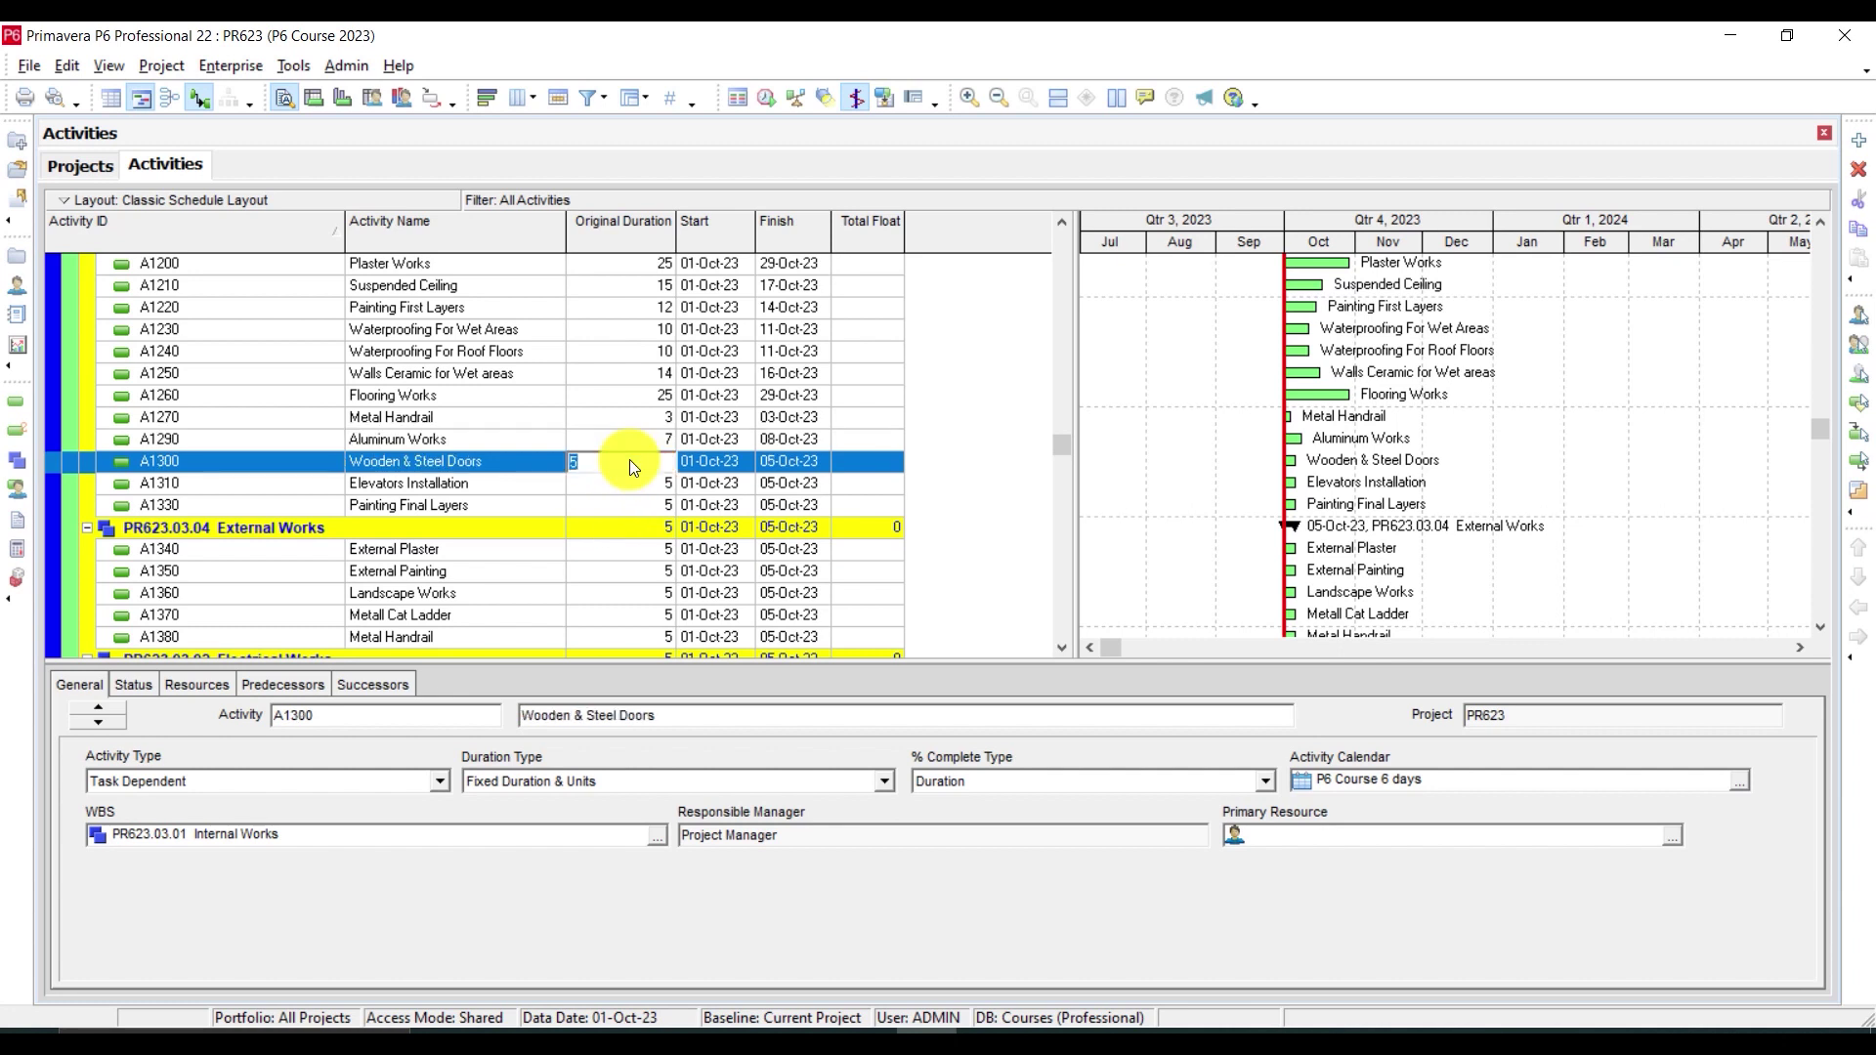
text(7)
key(Return)
scroll(630, 459, down, 1)
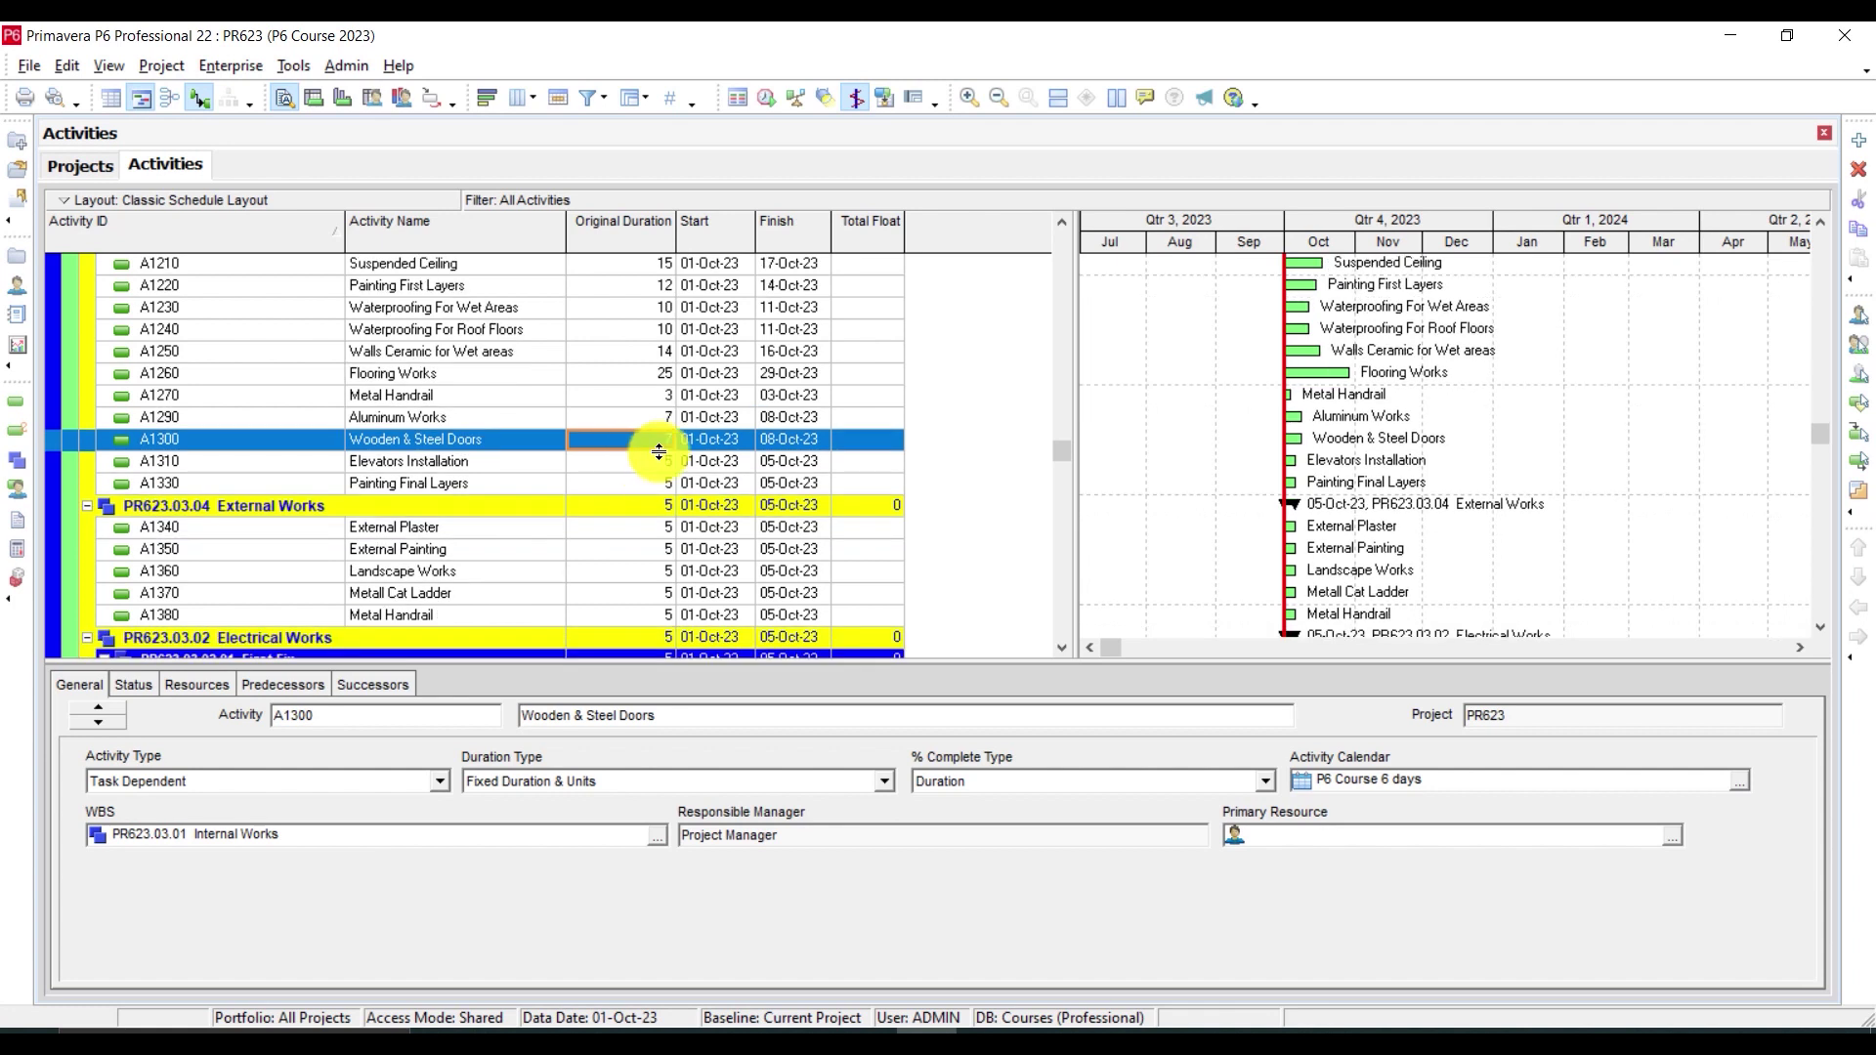
click(648, 460)
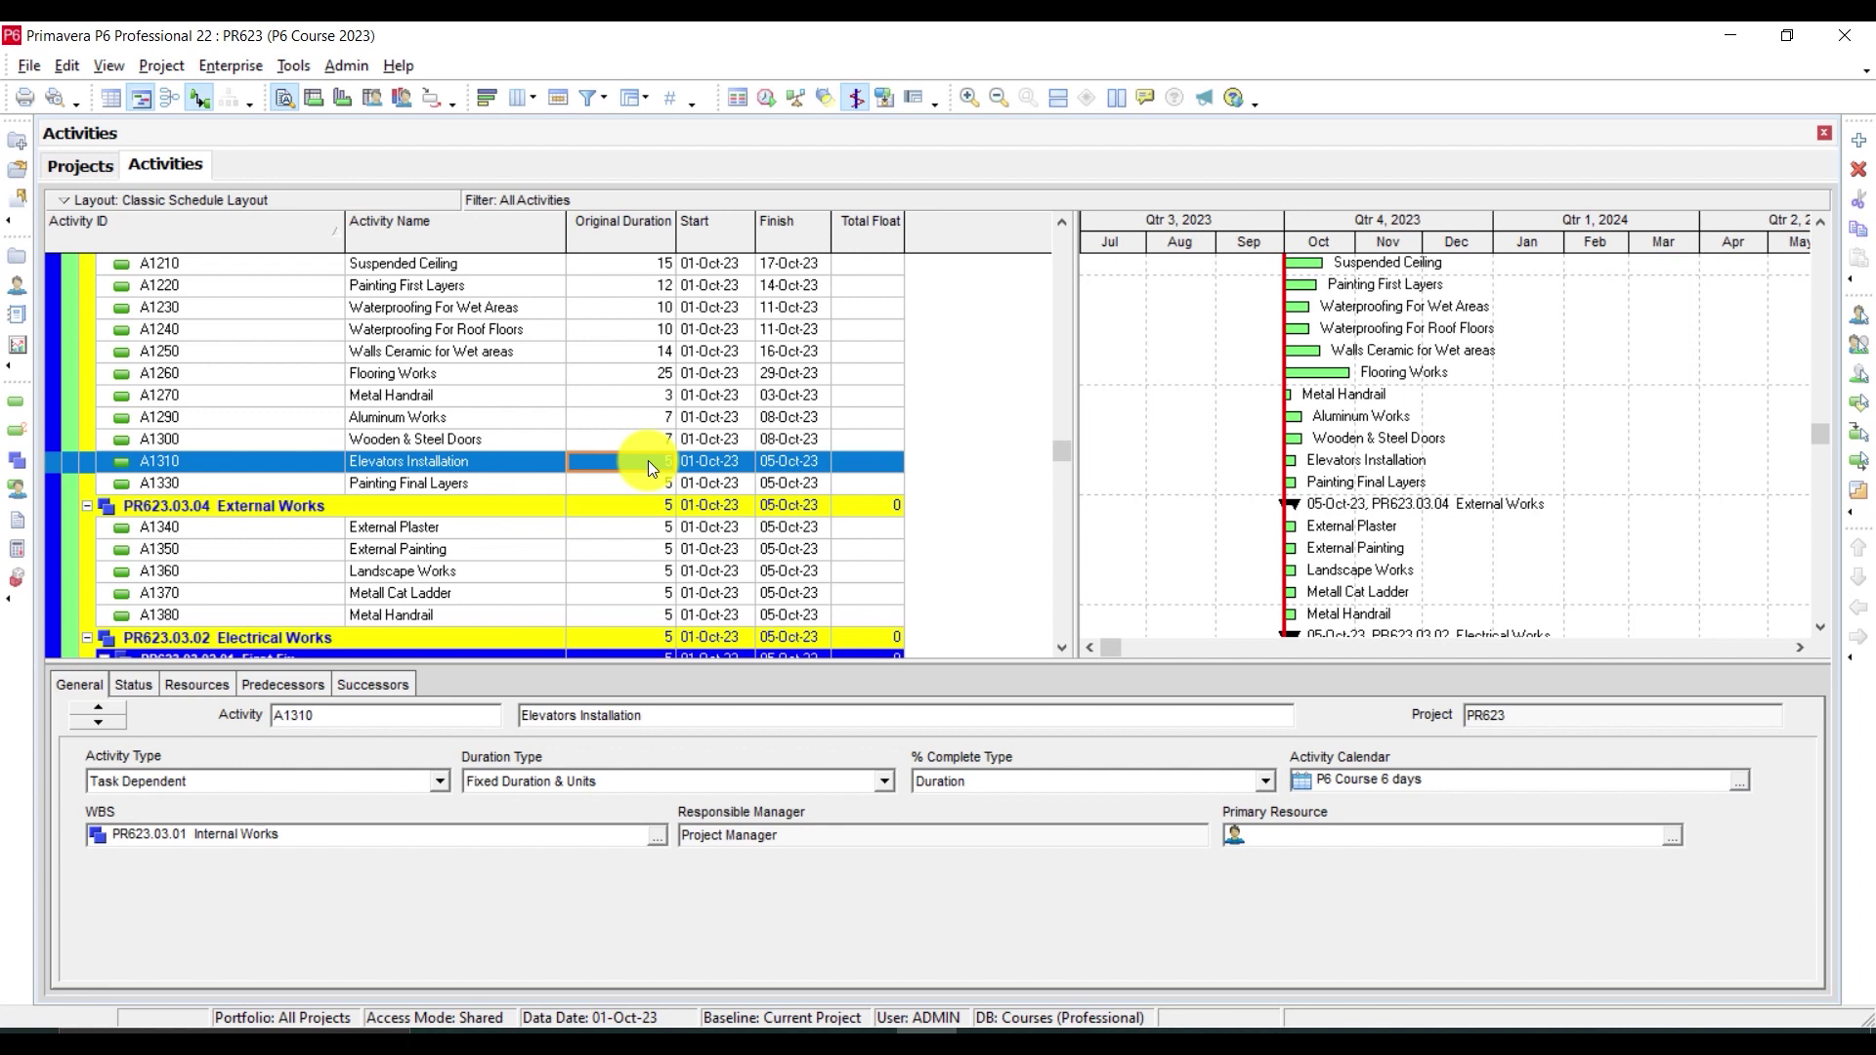
text(7)
key(Return)
Set the original duration of the Painting Final Layers activity under Internal Works to 12 days
scroll(641, 457, down, 2)
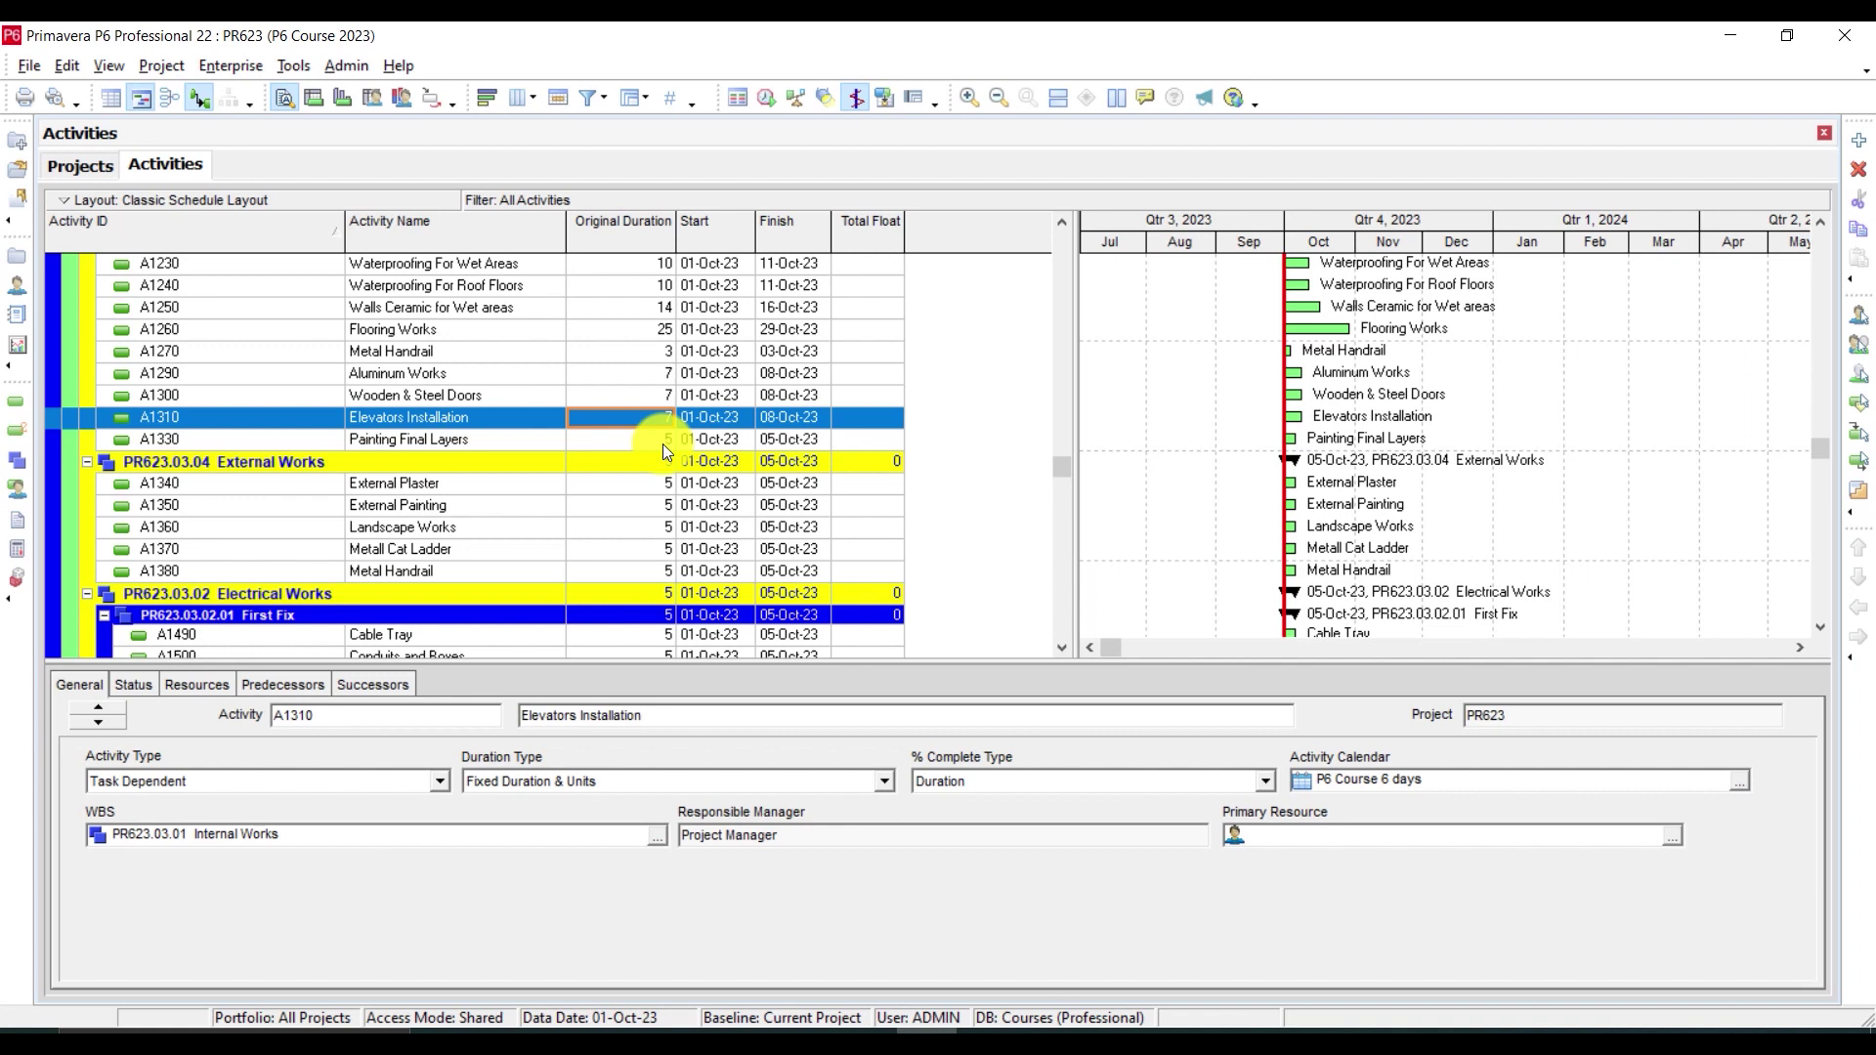
key(Down)
text(12)
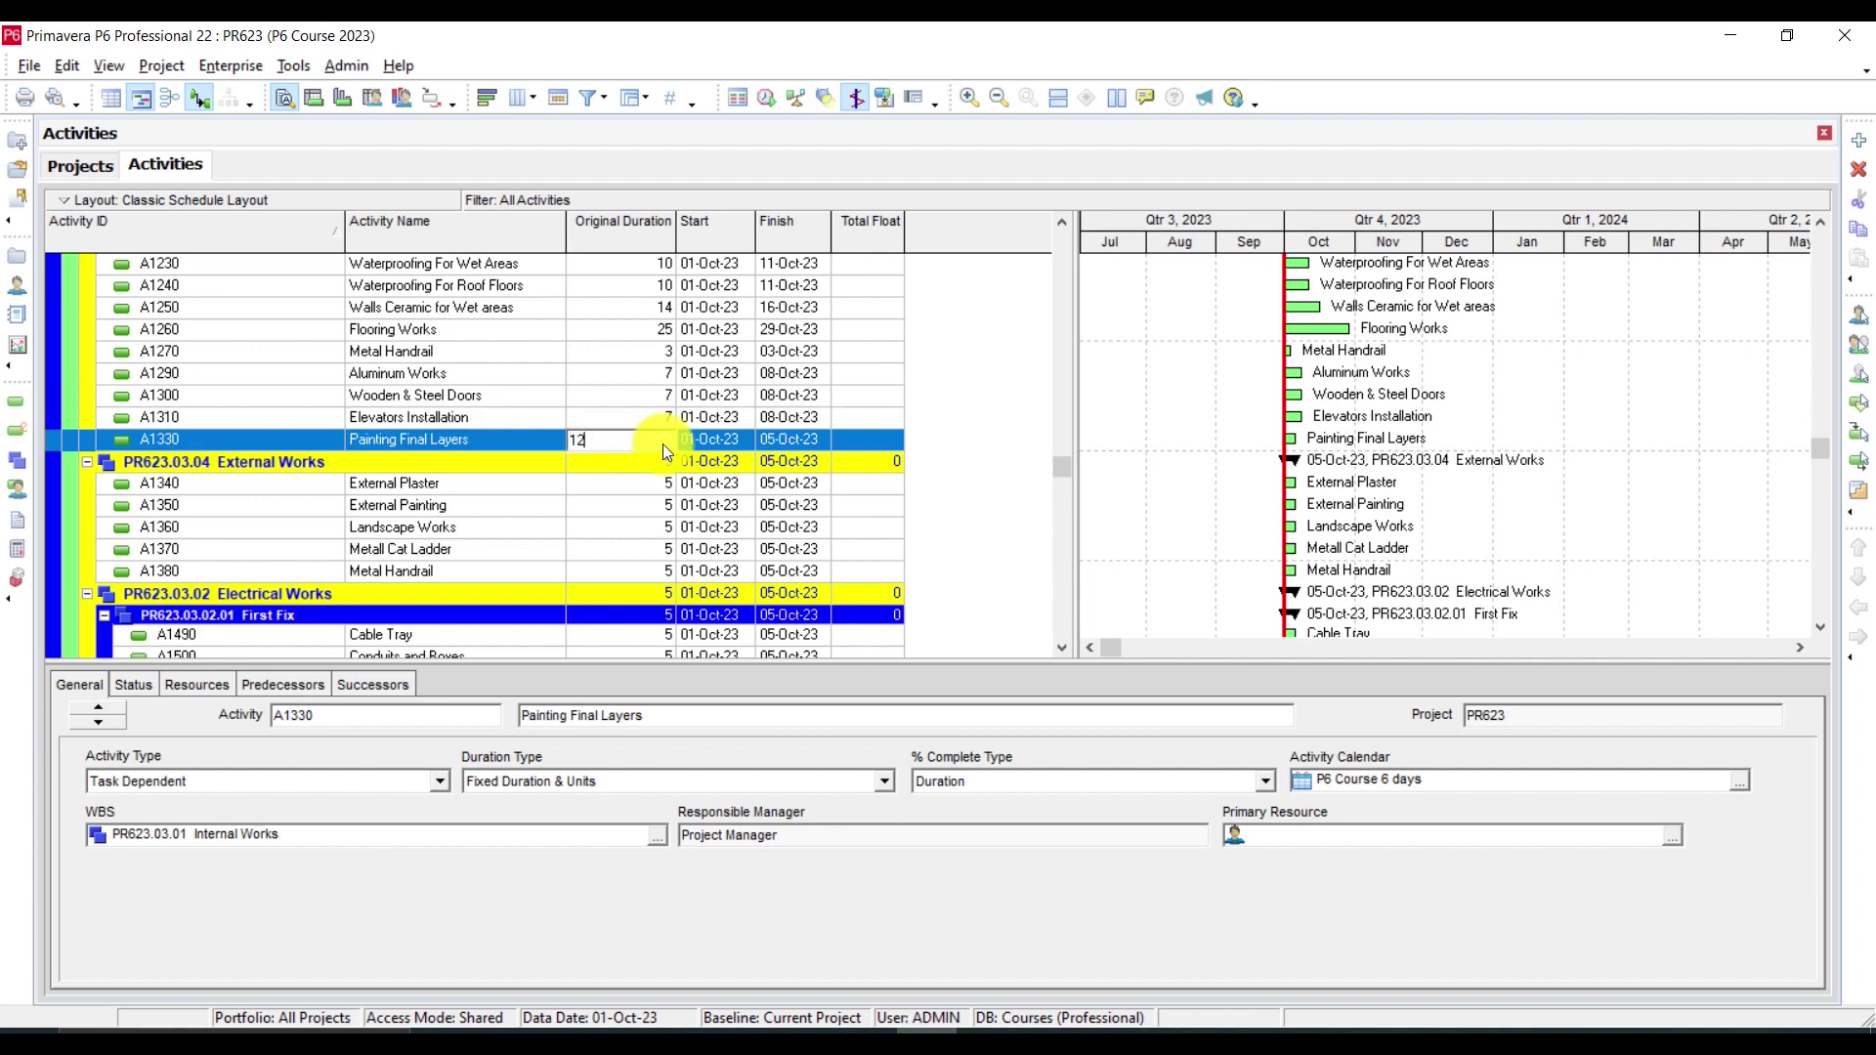
key(Return)
Under External Works, set the original duration of External Plaster to 25 days and External Painting to 12 days
scroll(663, 445, down, 1)
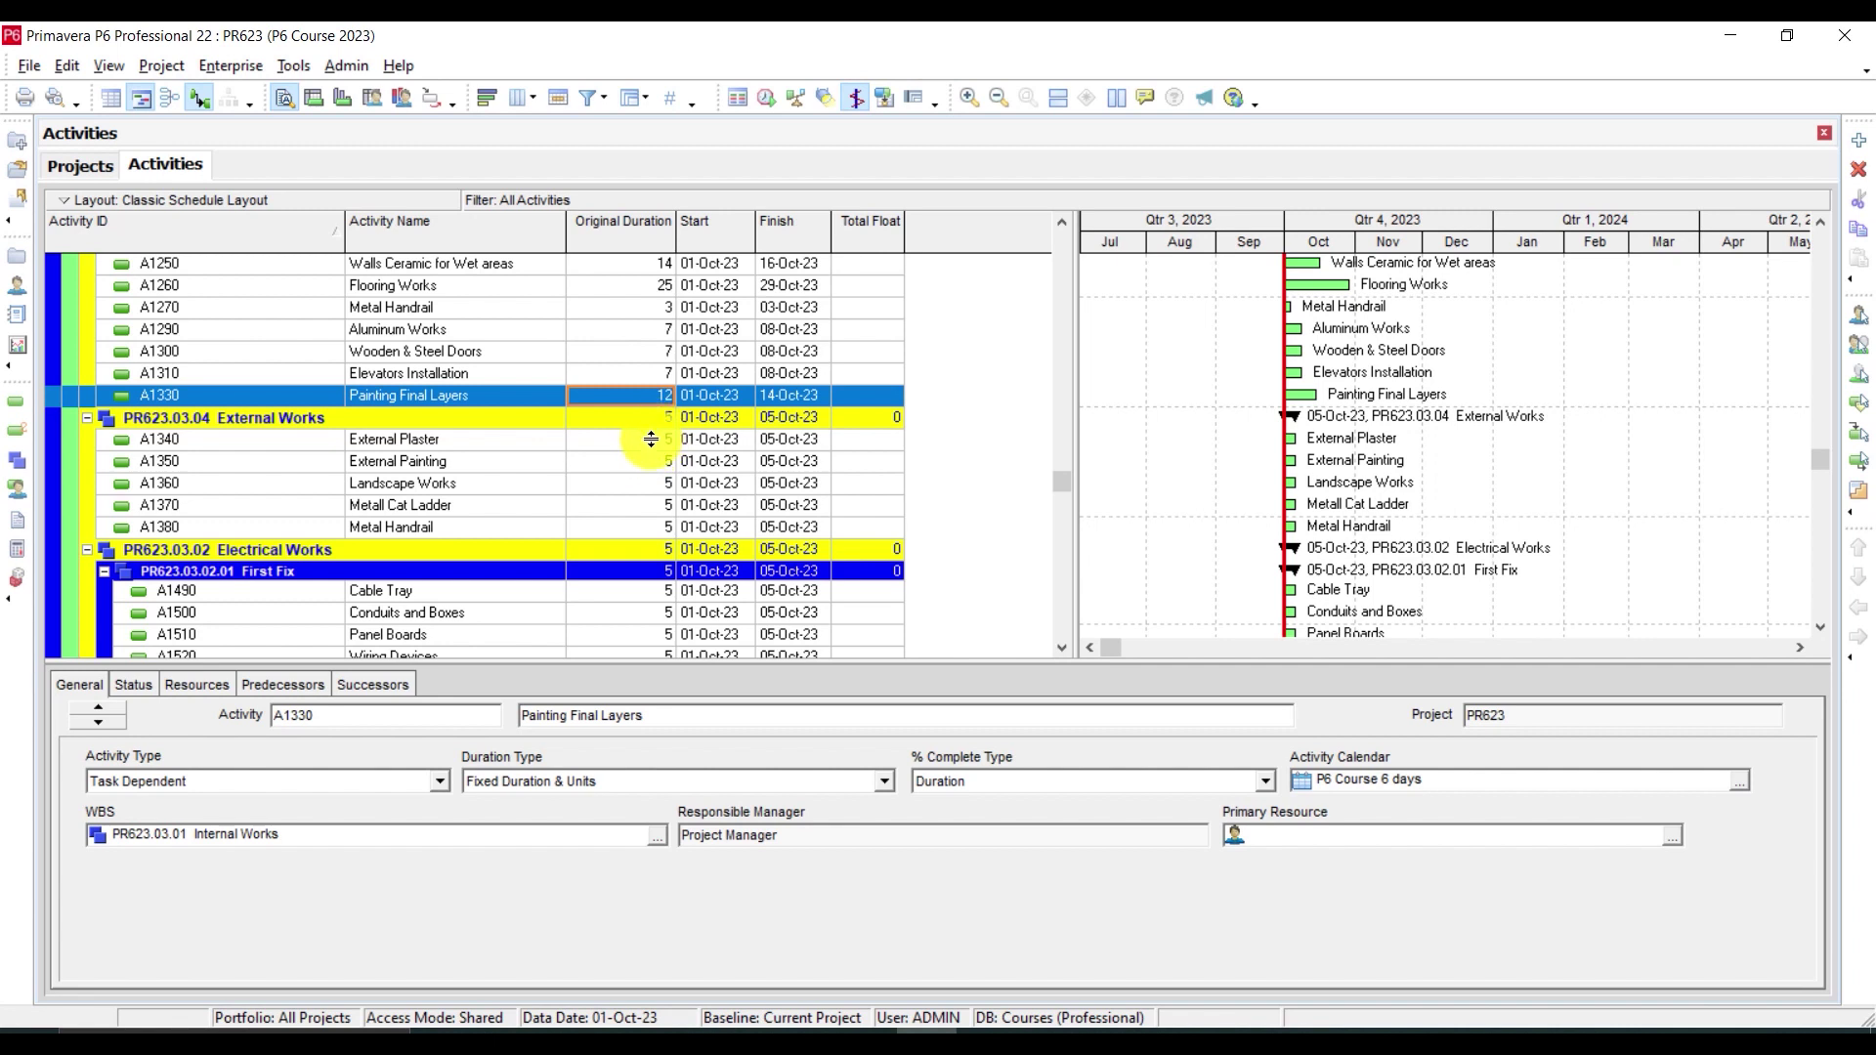
click(652, 438)
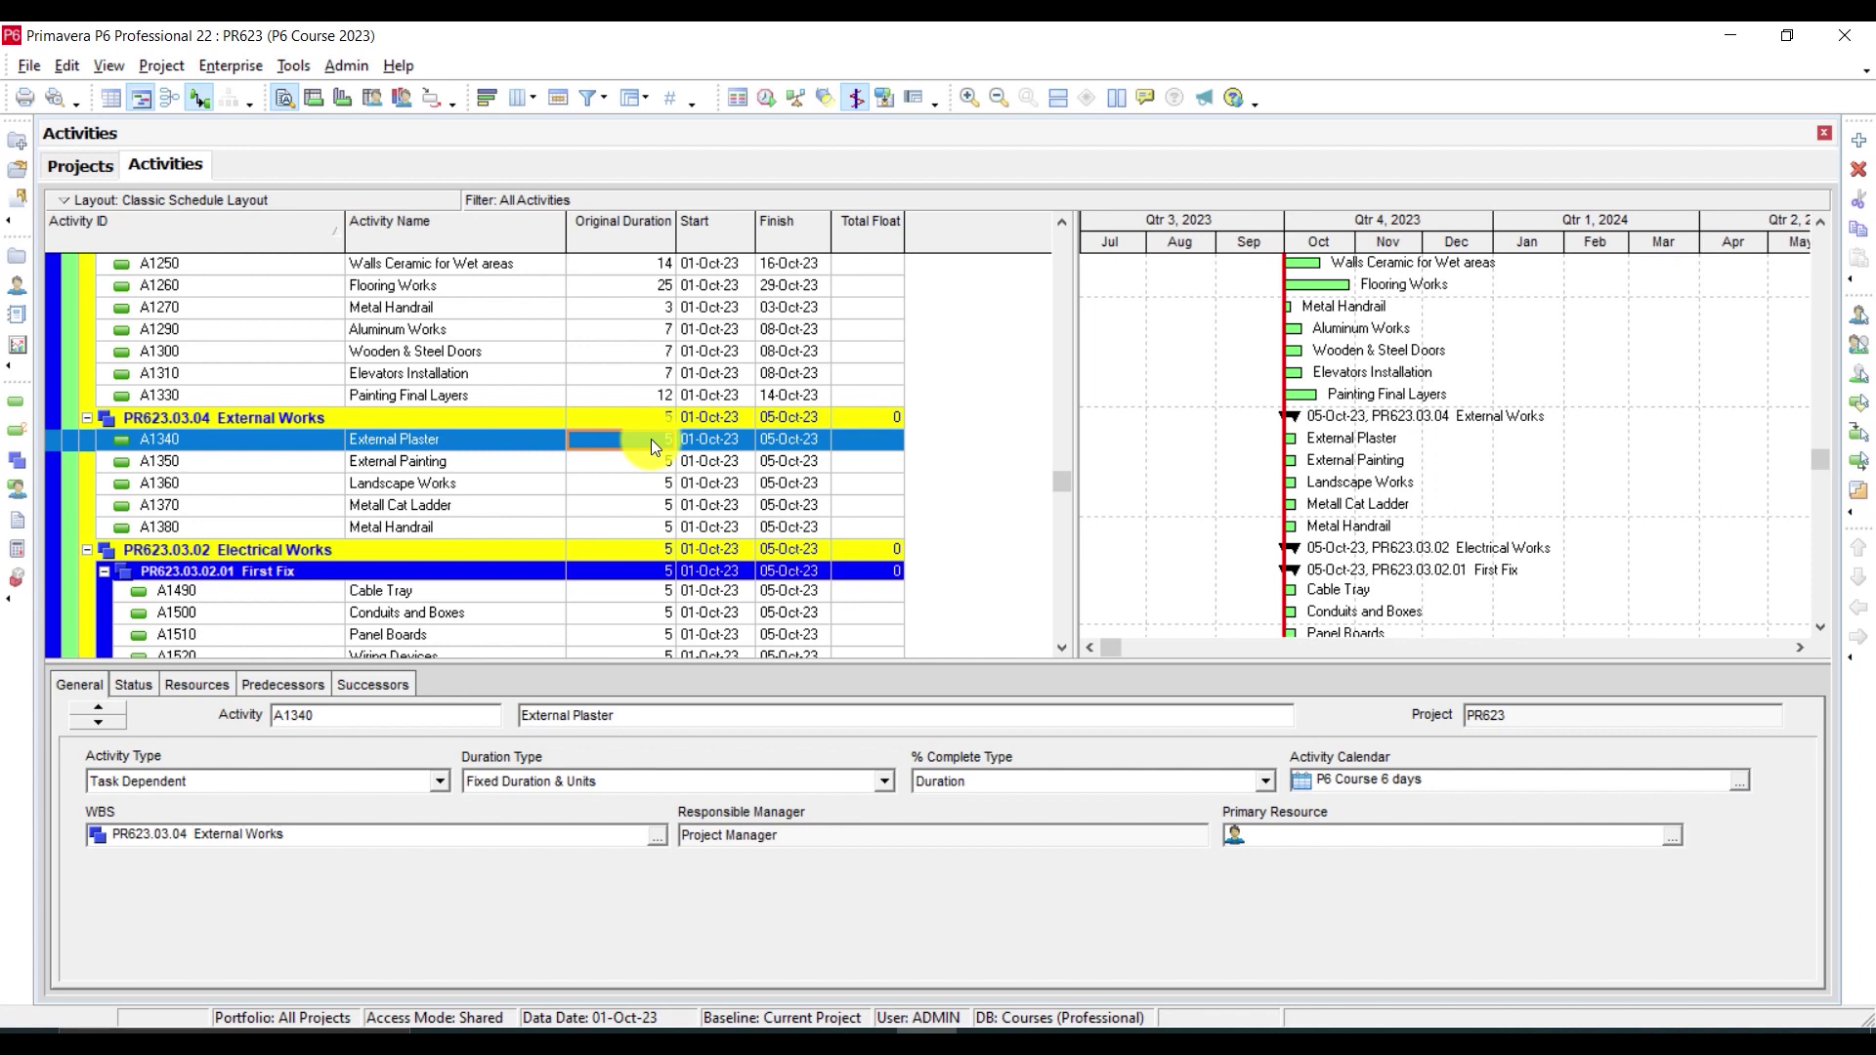
text(25)
key(Return)
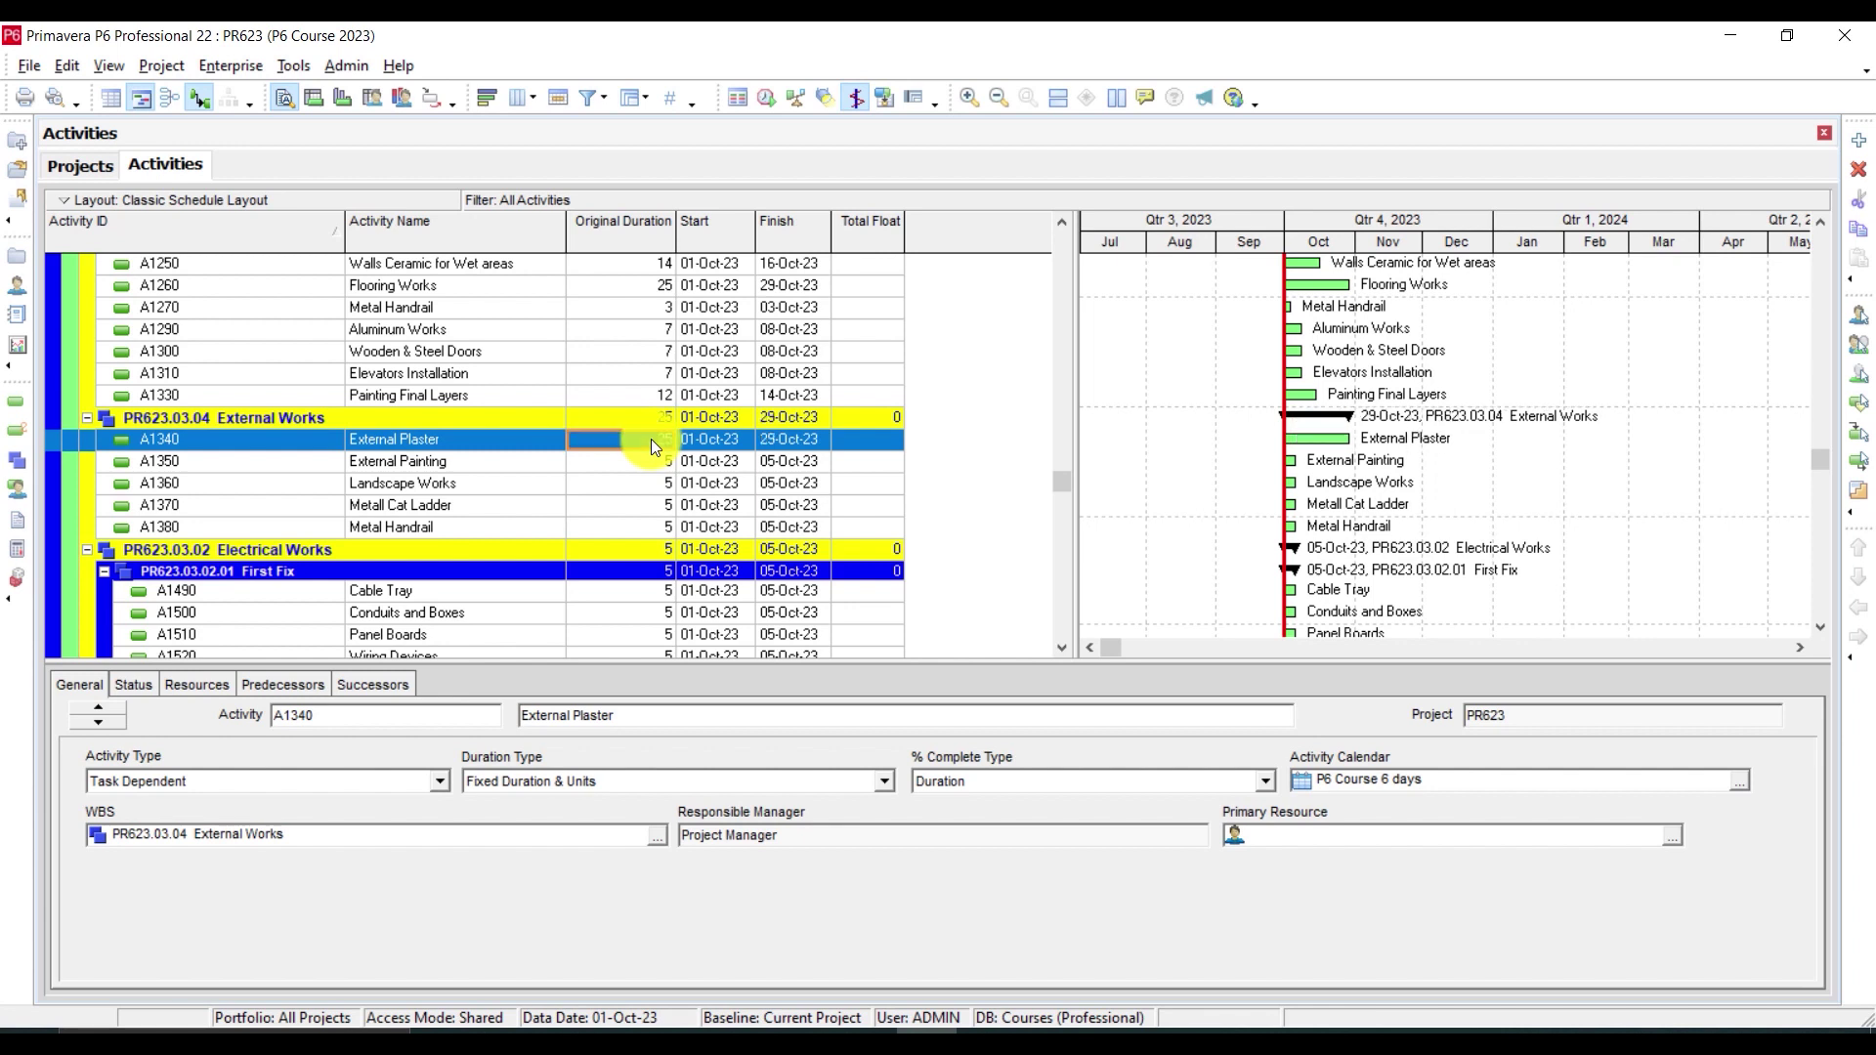
click(646, 463)
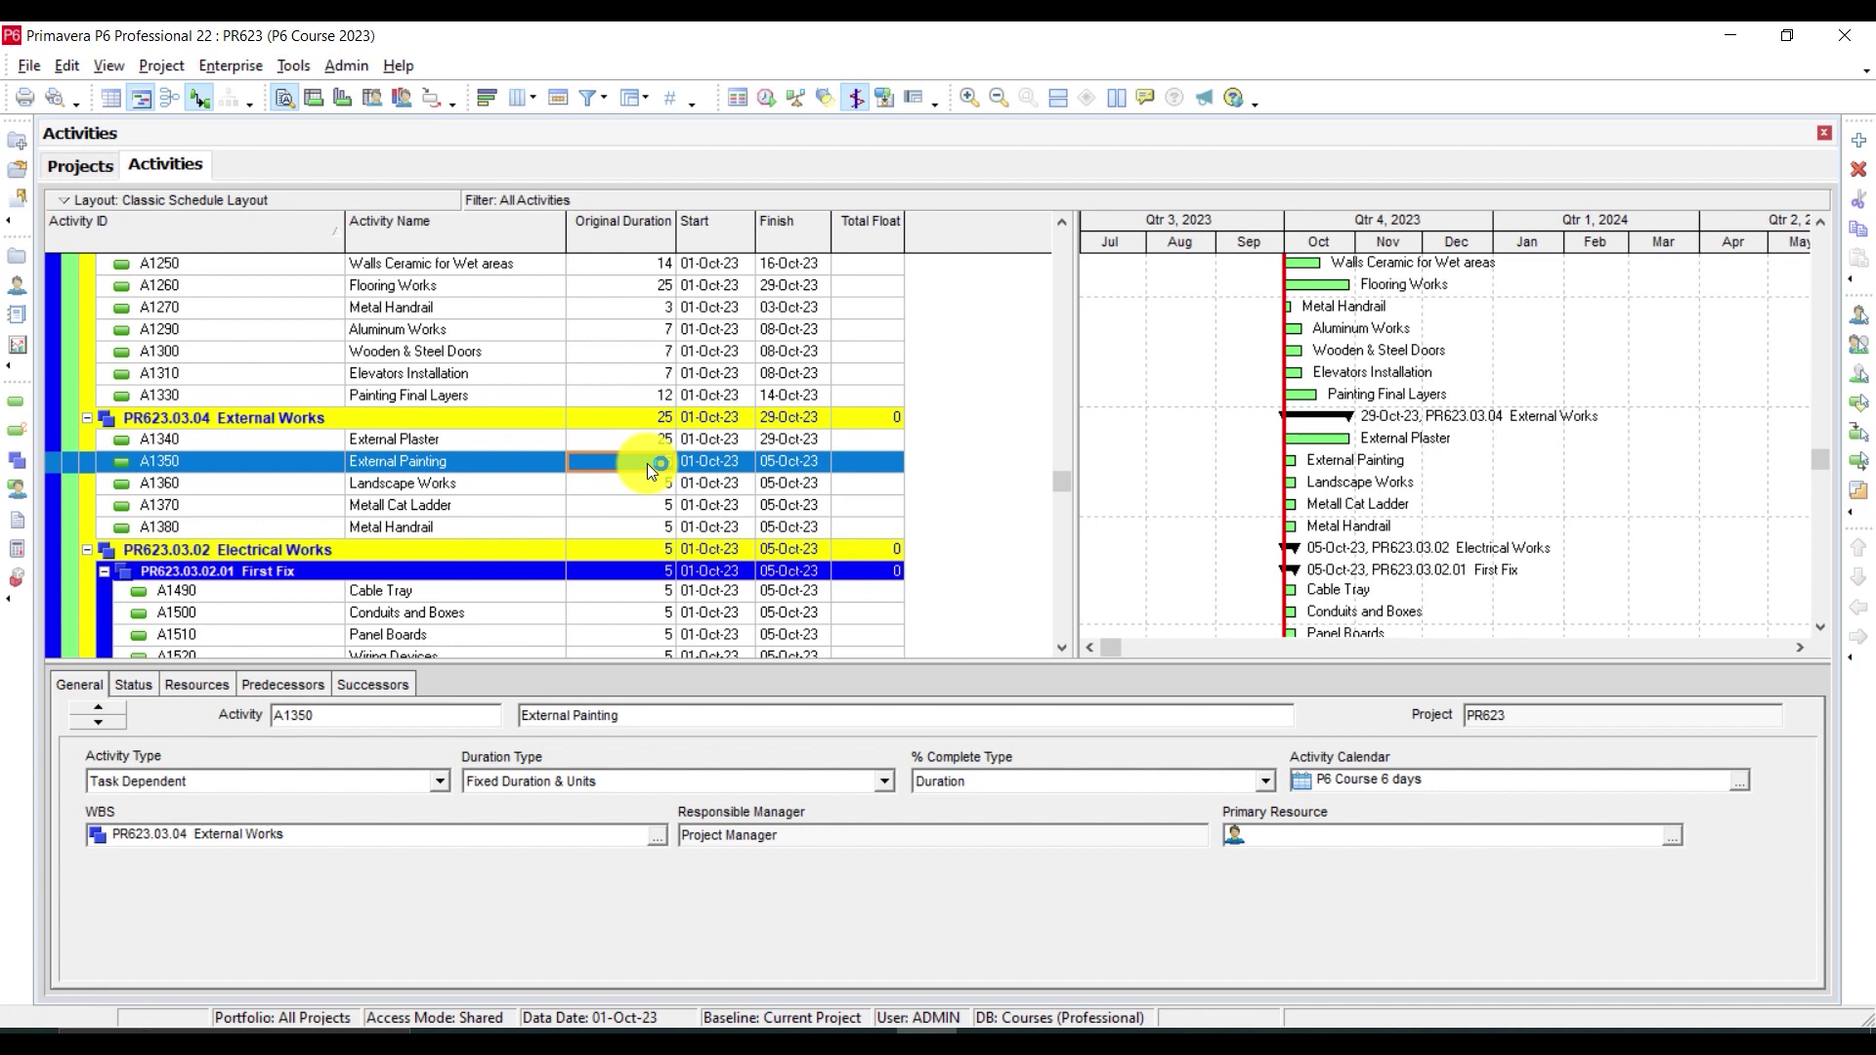
text(12)
key(Return)
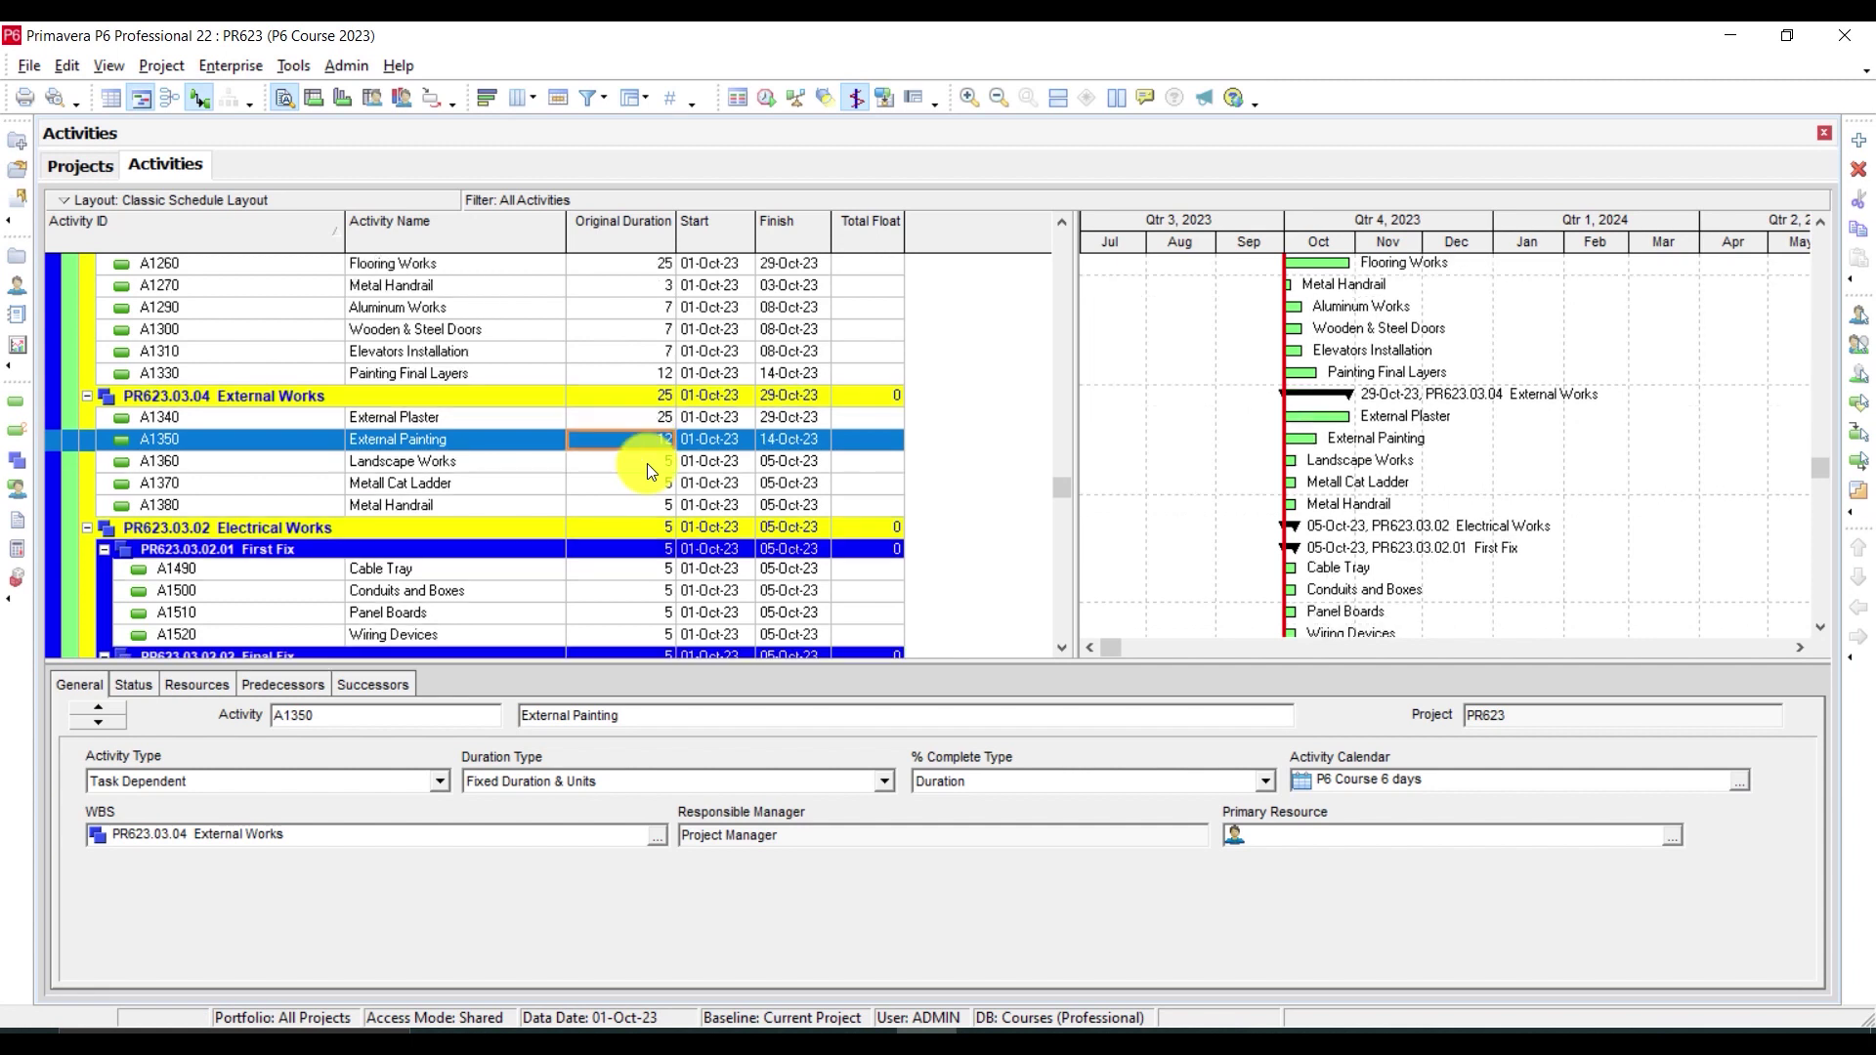
Set the original duration of Landscape Works to 20 days and Metall Cat Ladder to 2 days under External Works
click(647, 464)
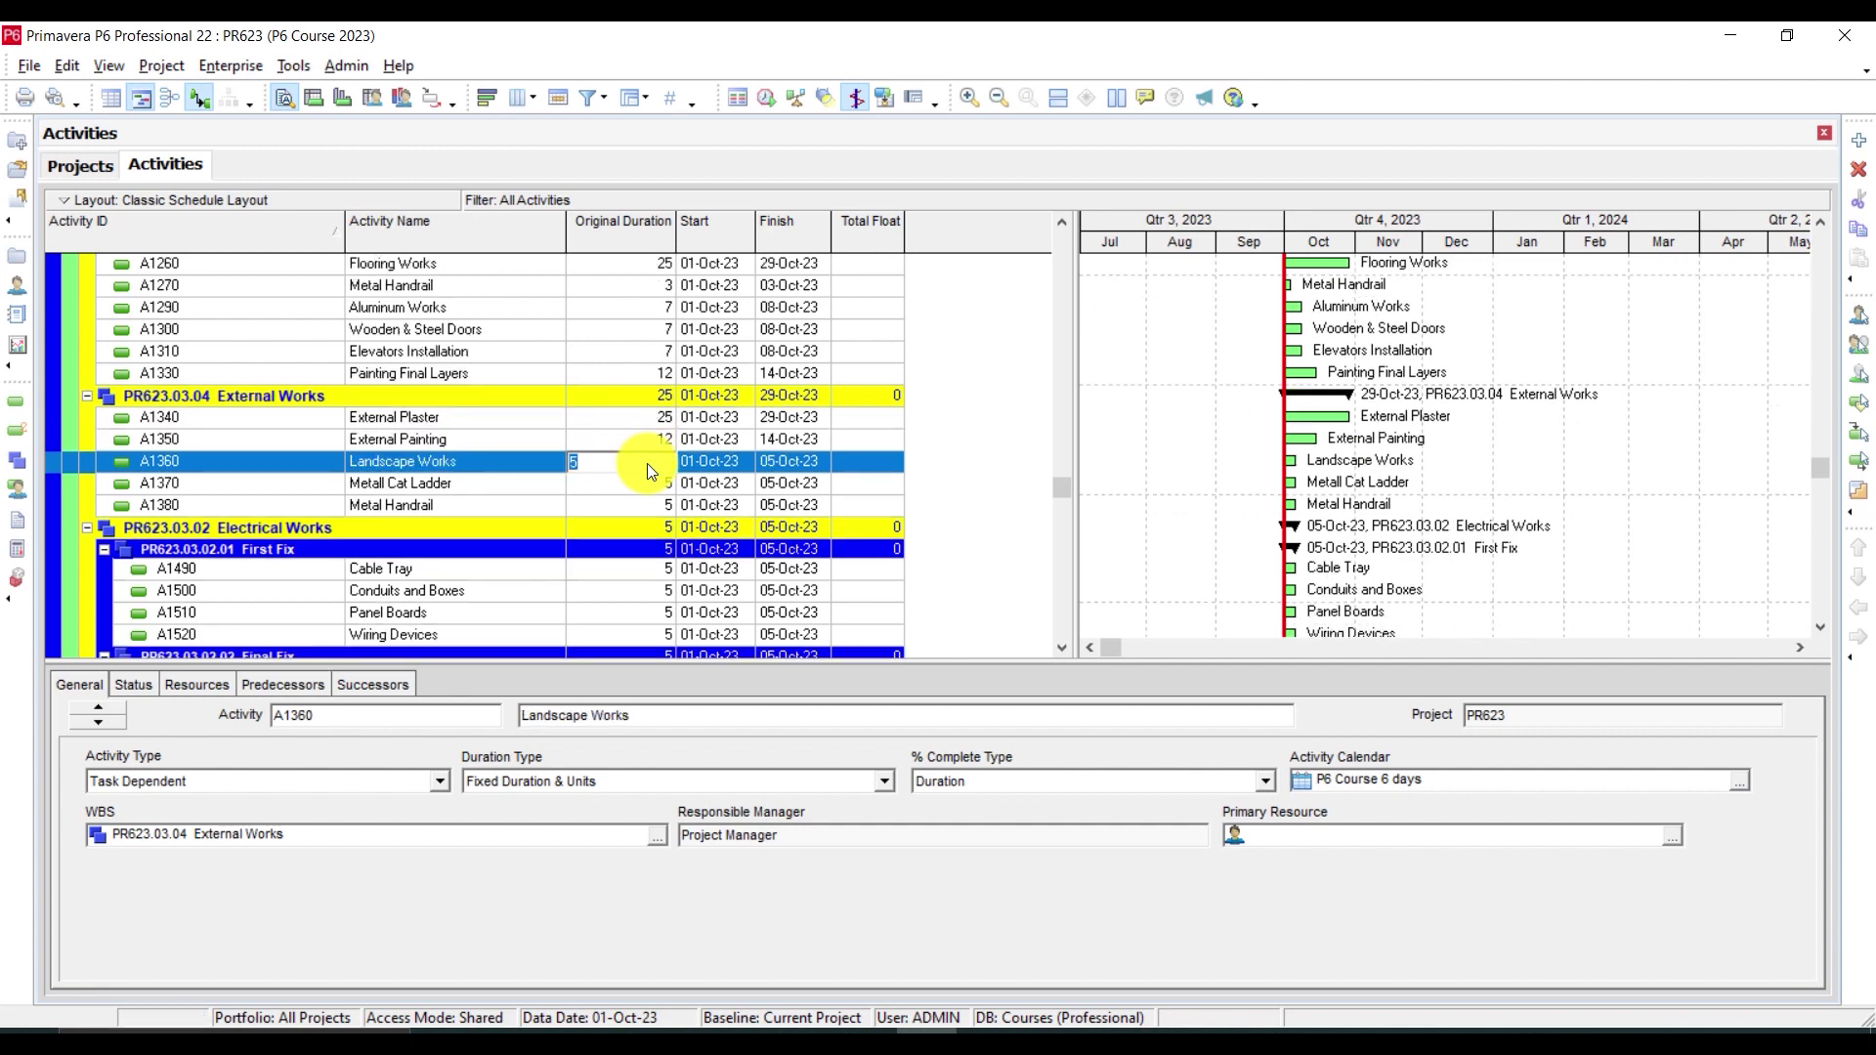
text(20)
key(Return)
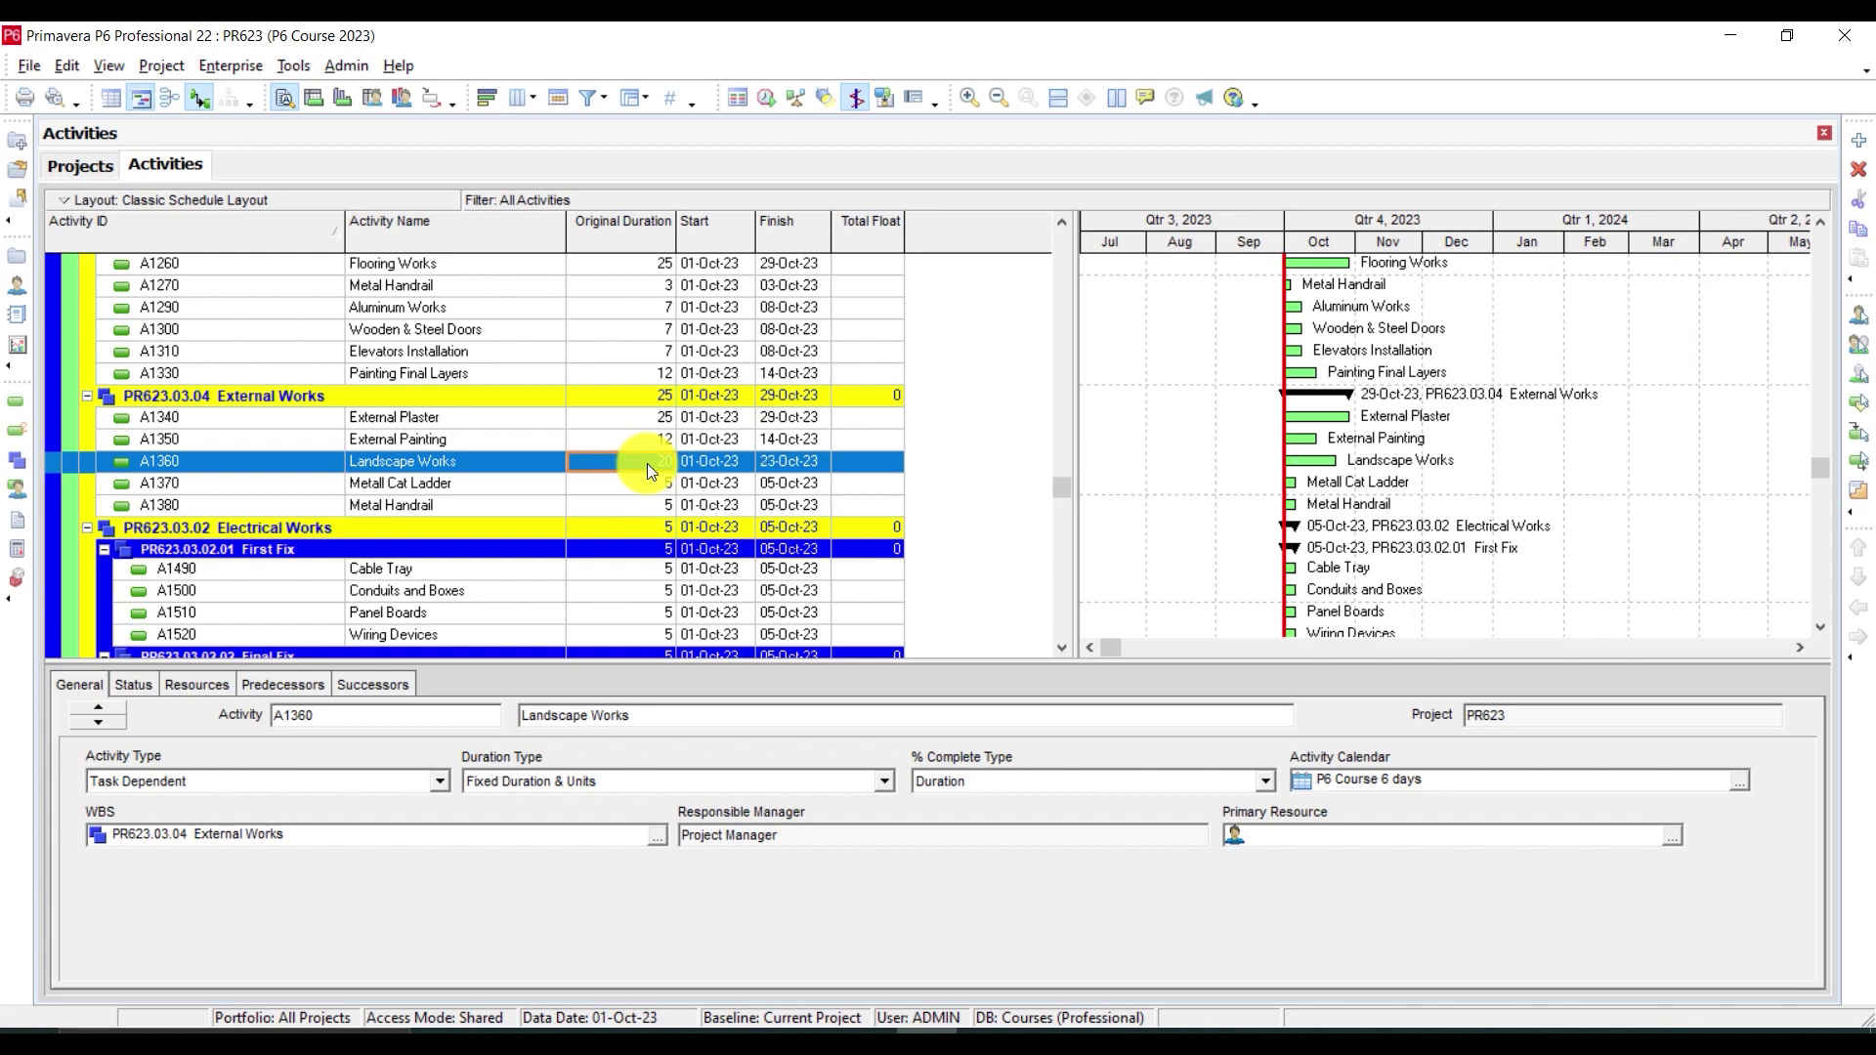
click(657, 485)
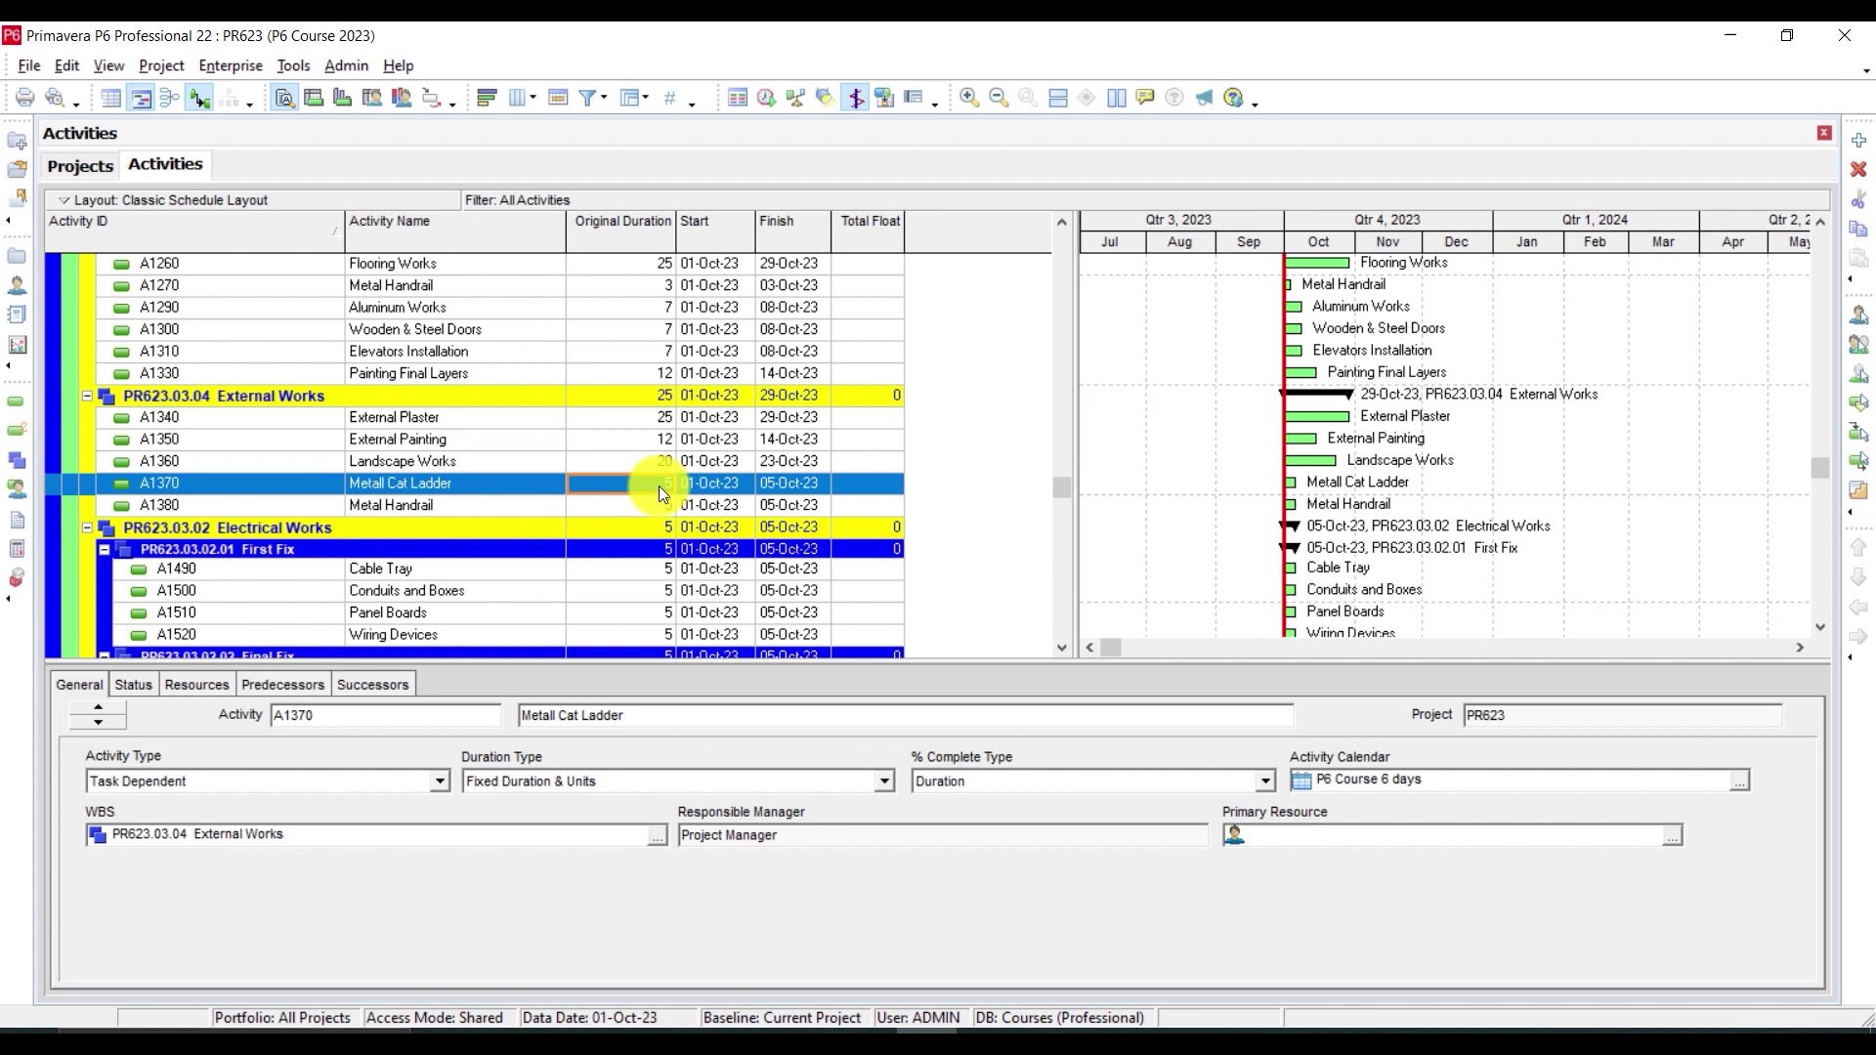
text(2)
key(Return)
Set the original duration of the Metal Handrail activity under External Works to 2 days
click(658, 486)
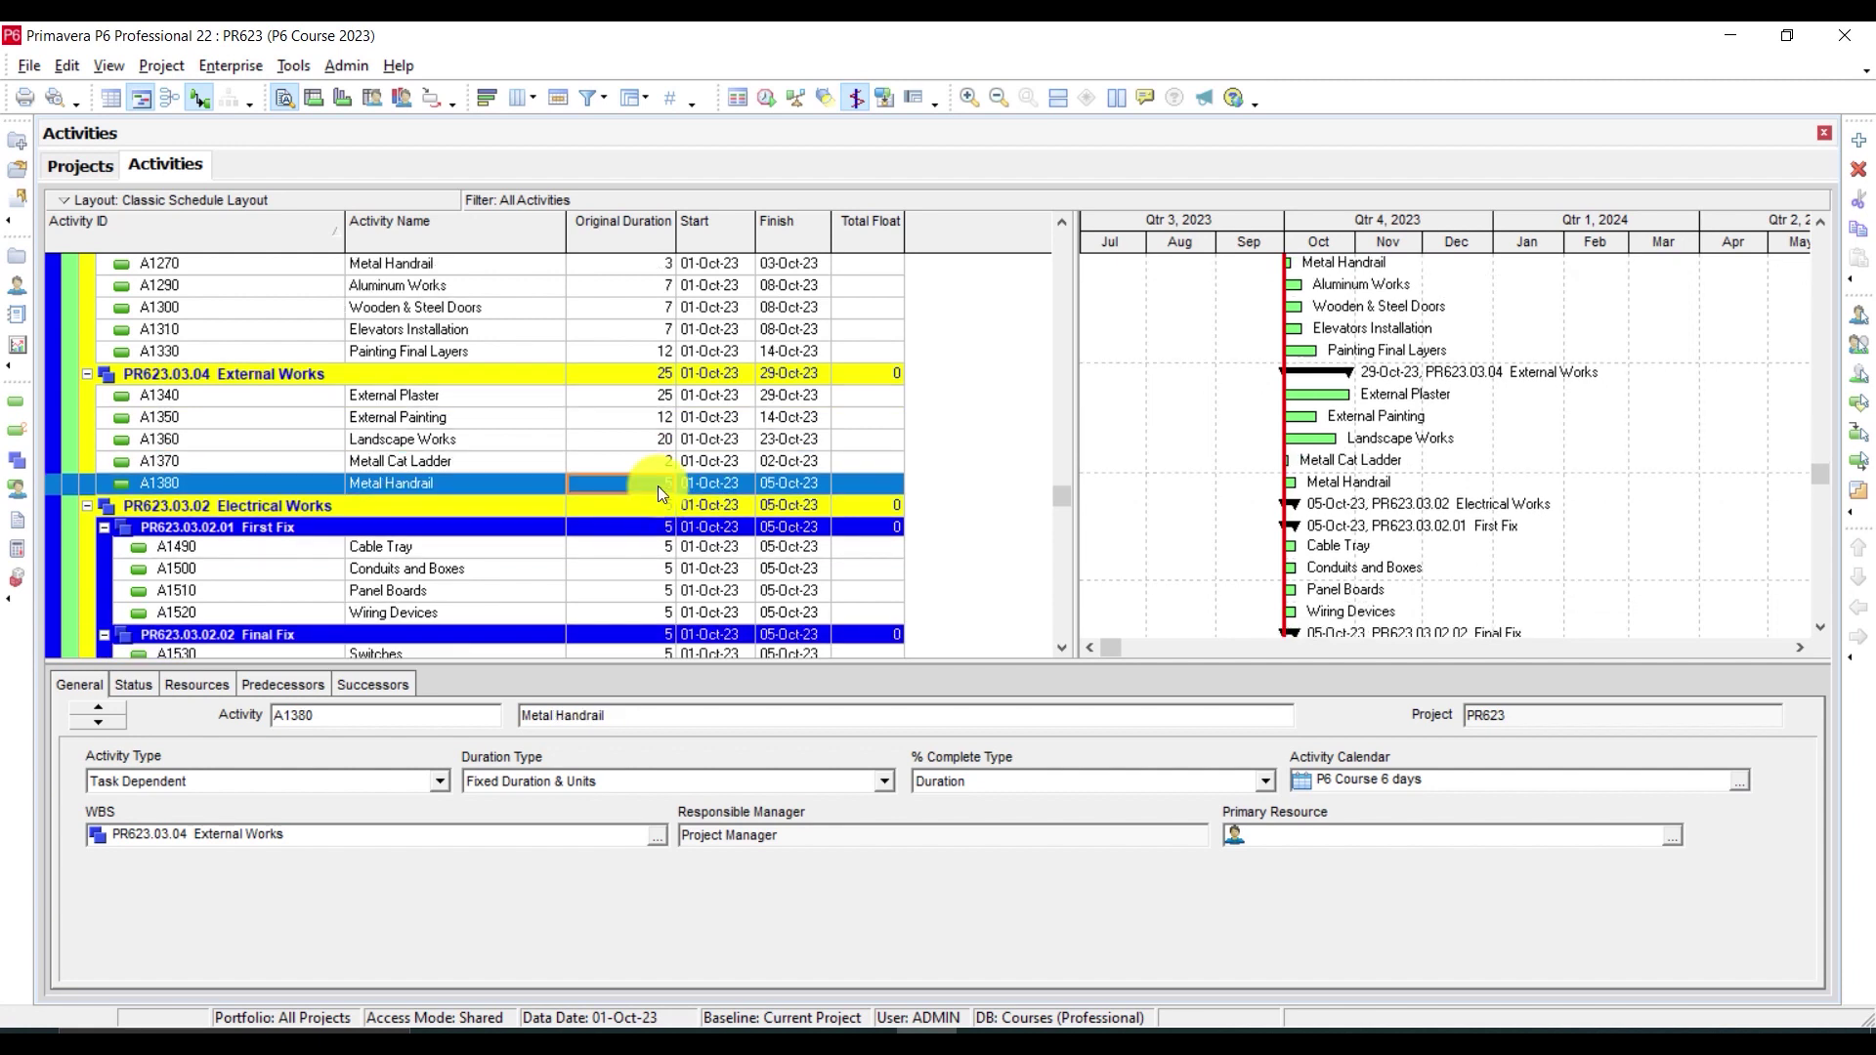
text(2)
key(Return)
Under the Electrical Works First Fix, set the original duration of Conduits and Boxes to 7 days
scroll(661, 488, down, 2)
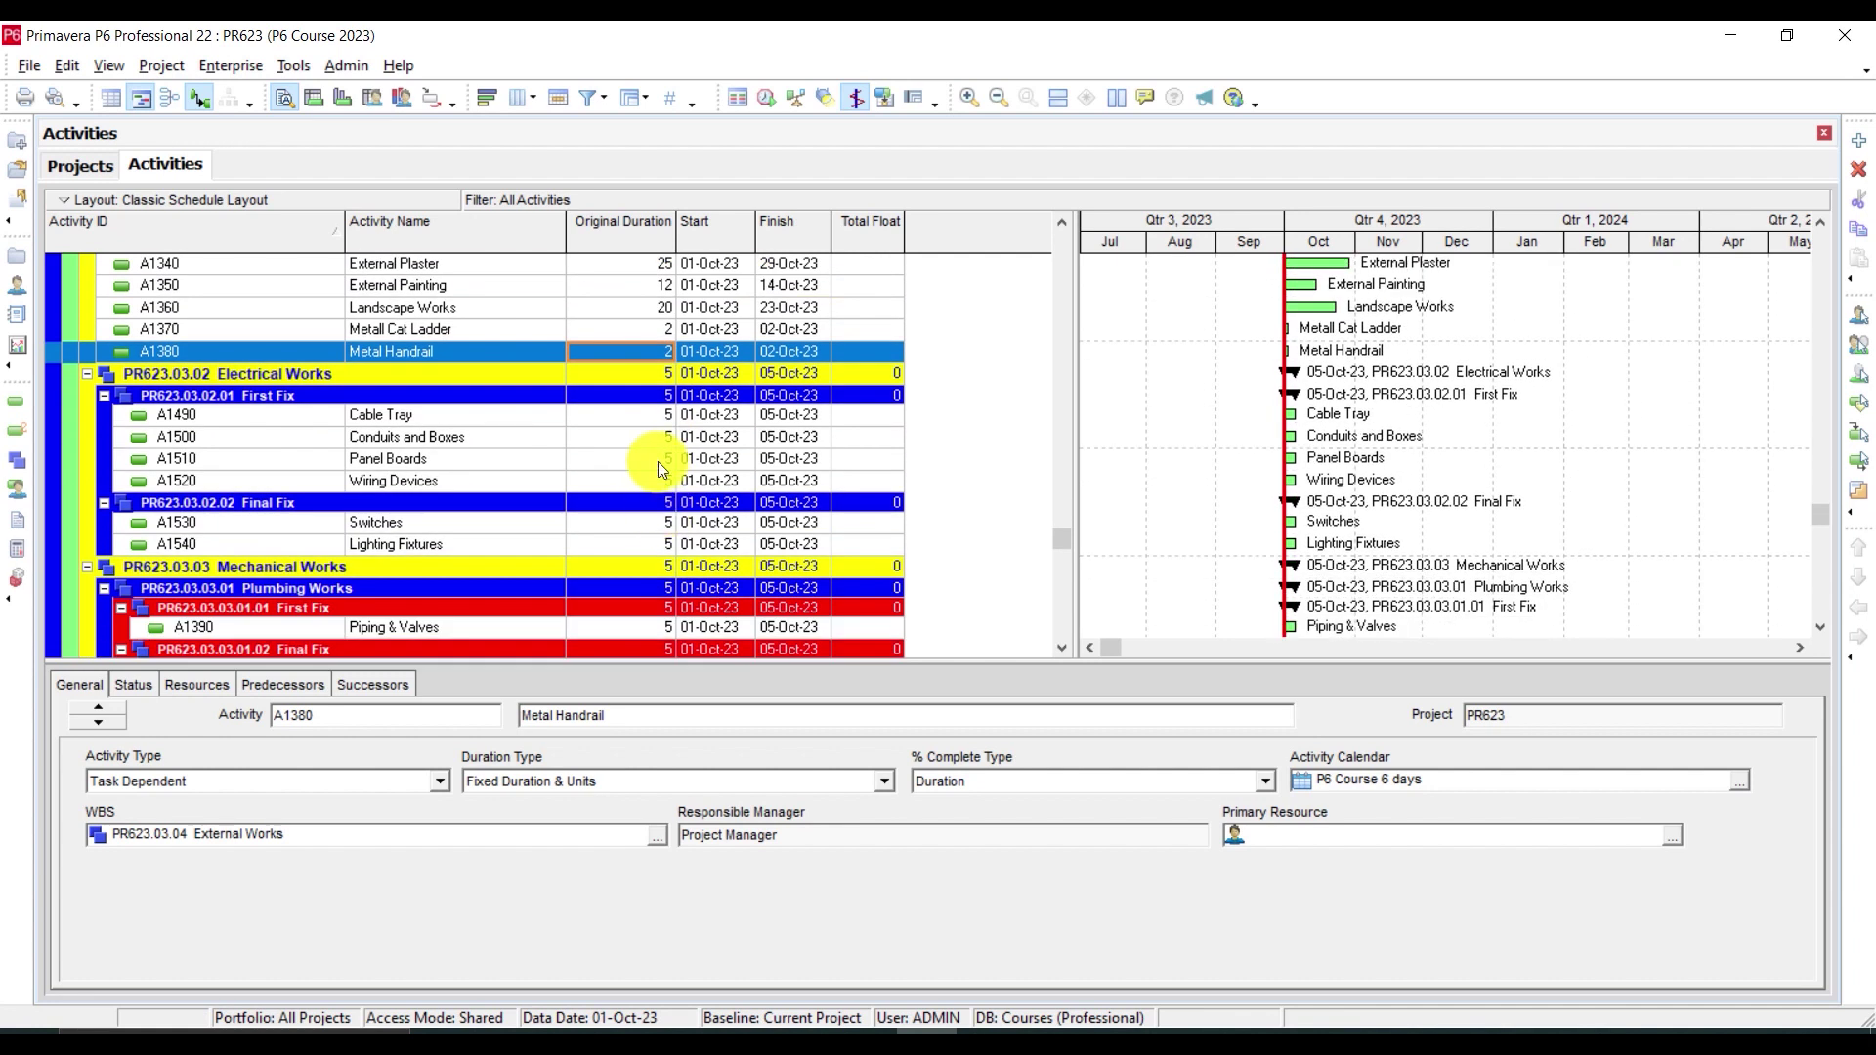
scroll(482, 570, down, 1)
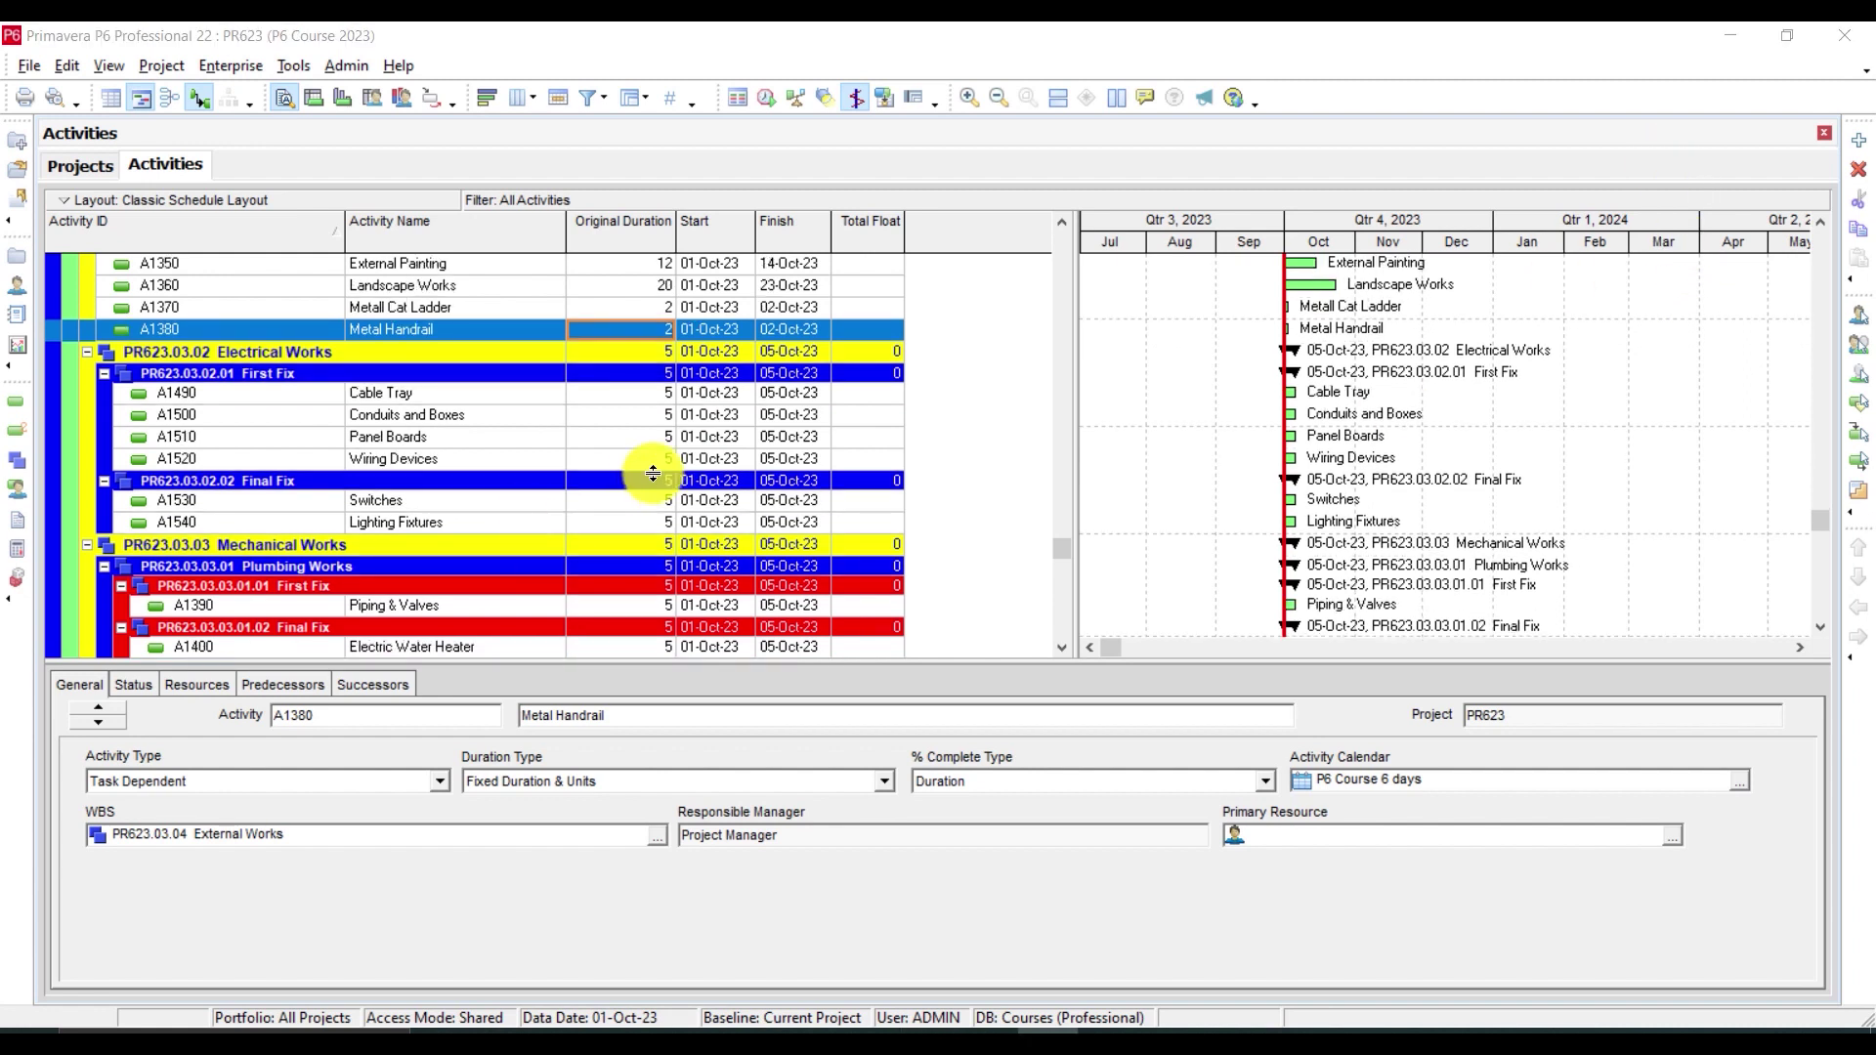
click(667, 396)
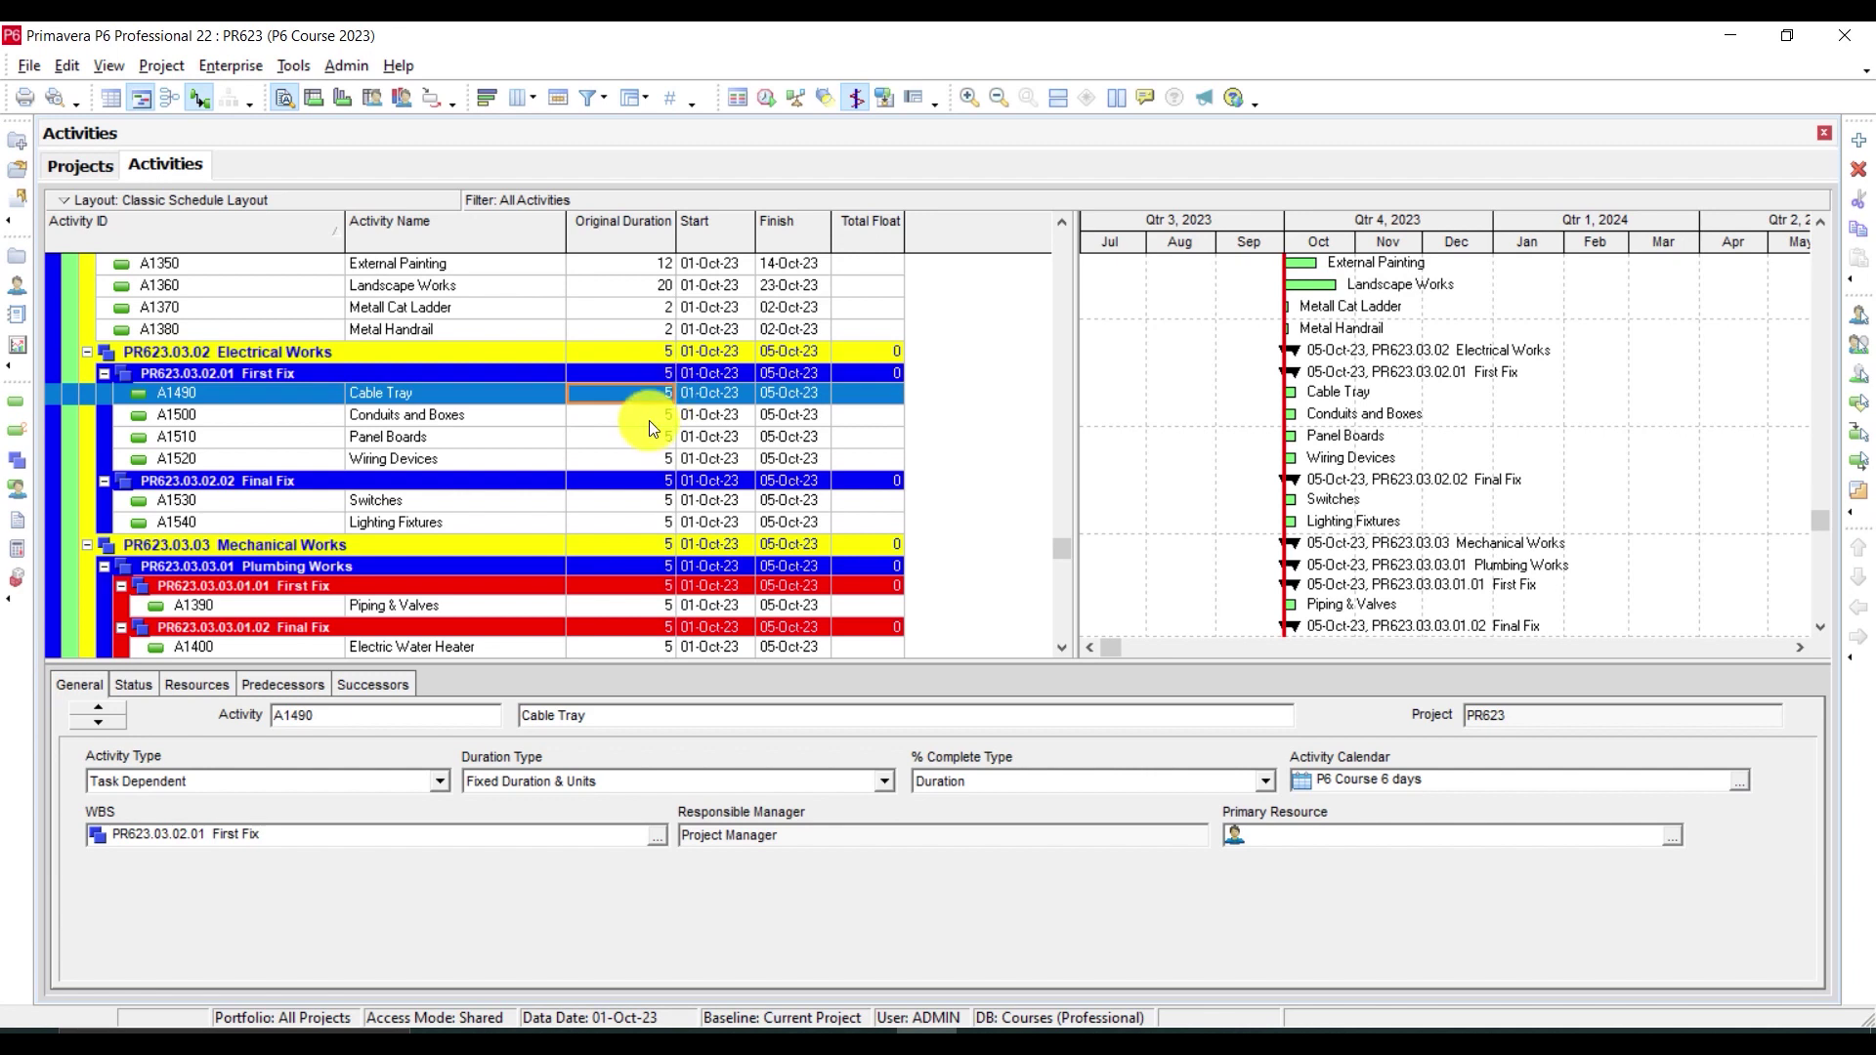
click(649, 415)
click(648, 415)
text(7)
key(Return)
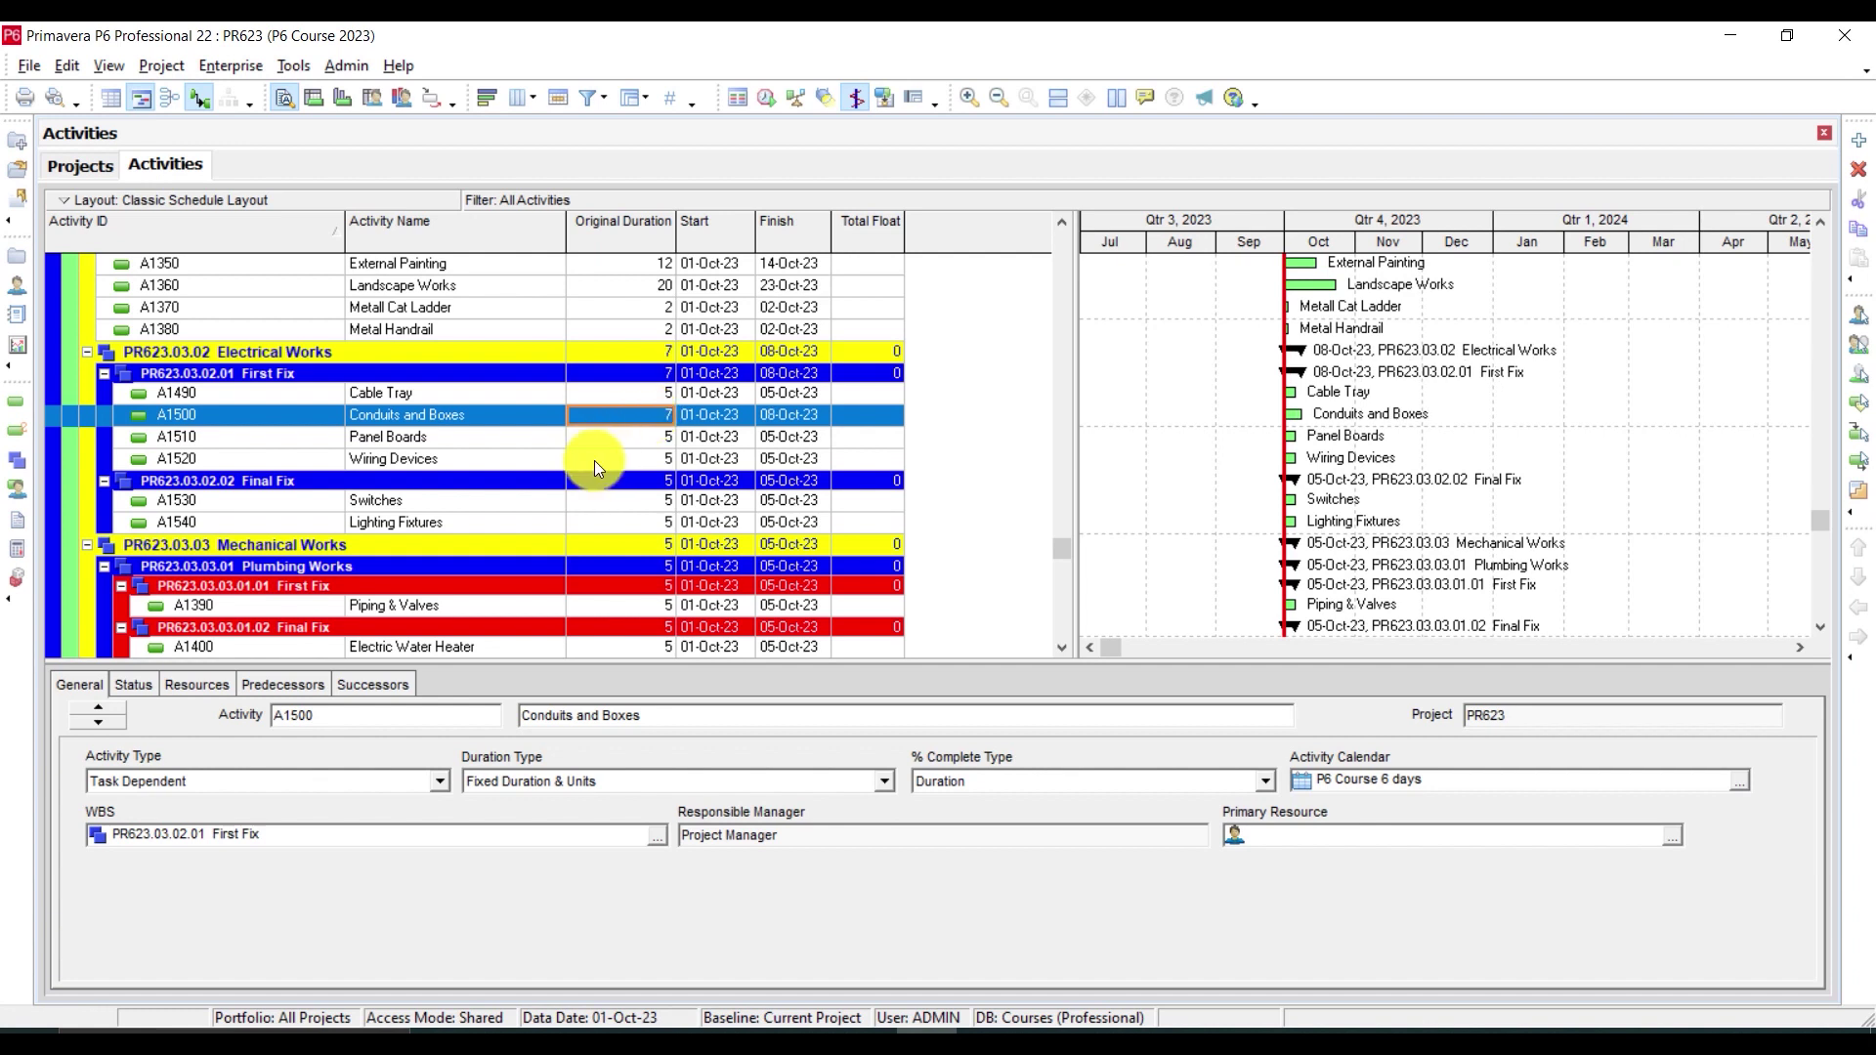
Set the original duration of Panel Boards to 3 days and Wiring Devices to 7 days in the electrical First Fix
click(651, 434)
click(651, 436)
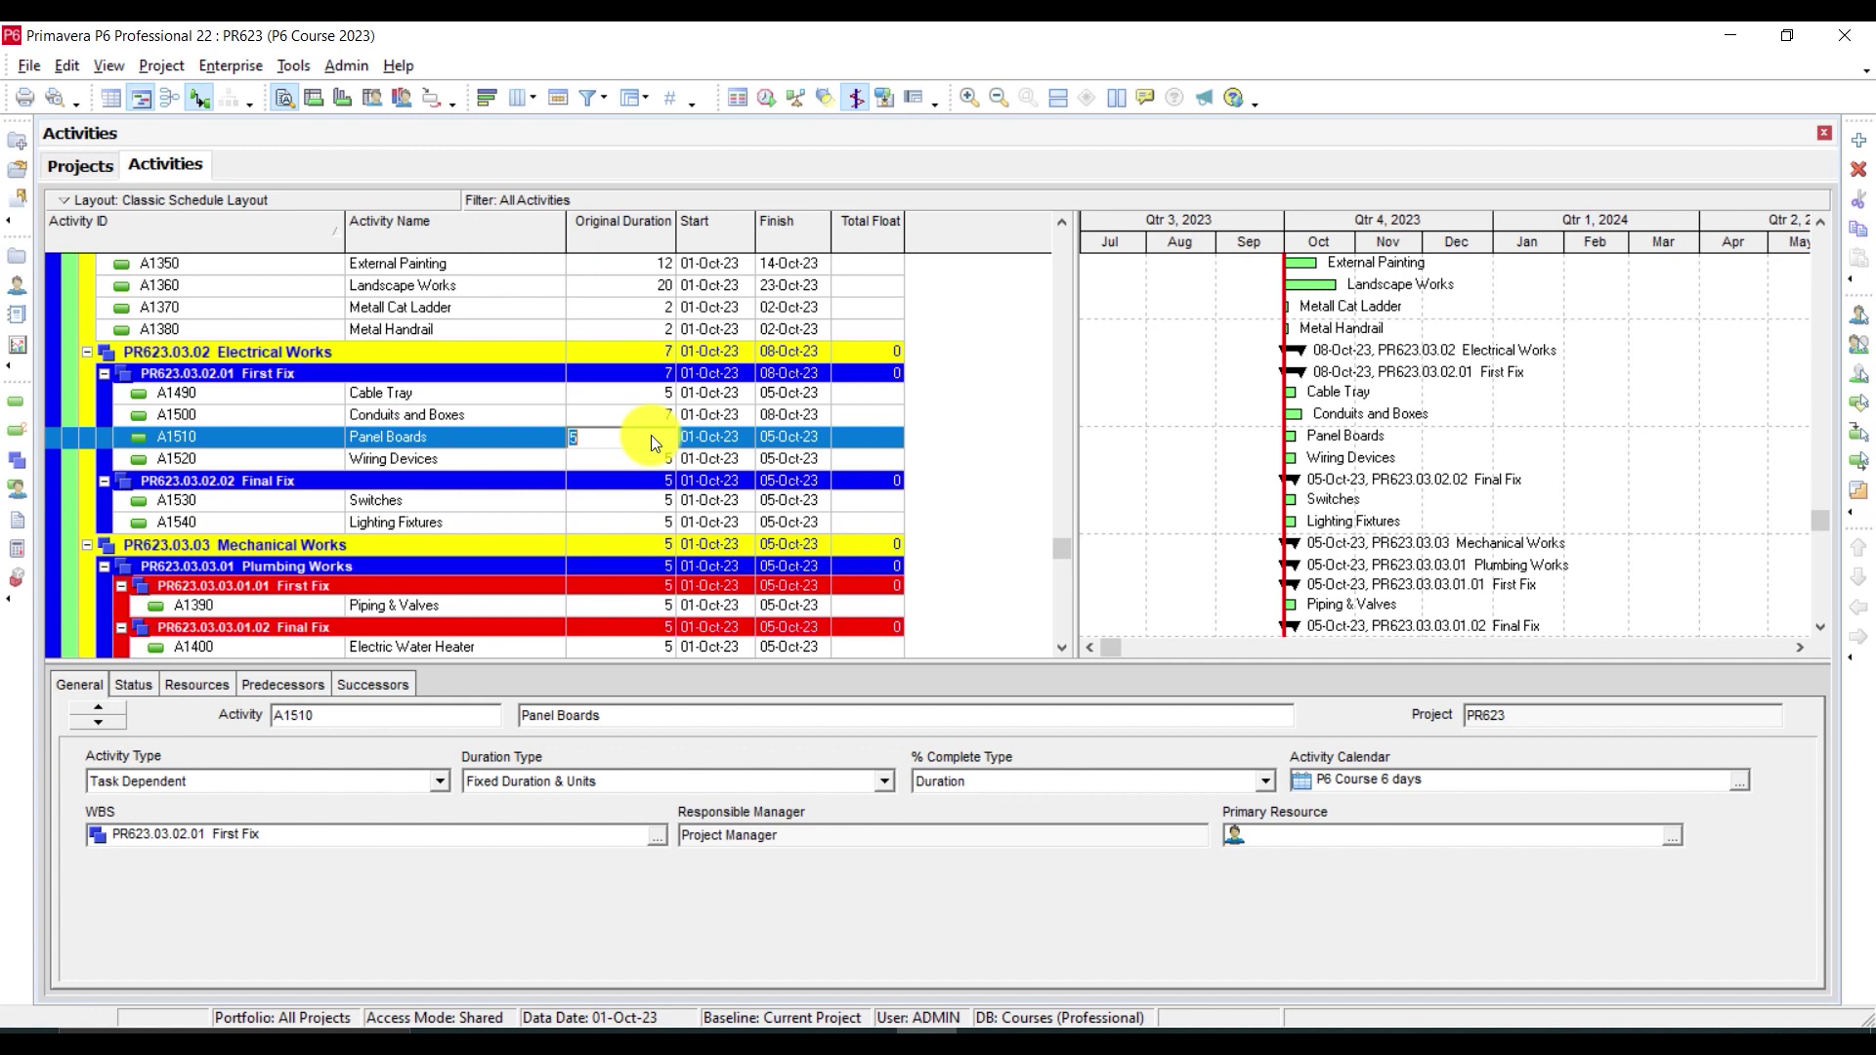
text(3)
key(Return)
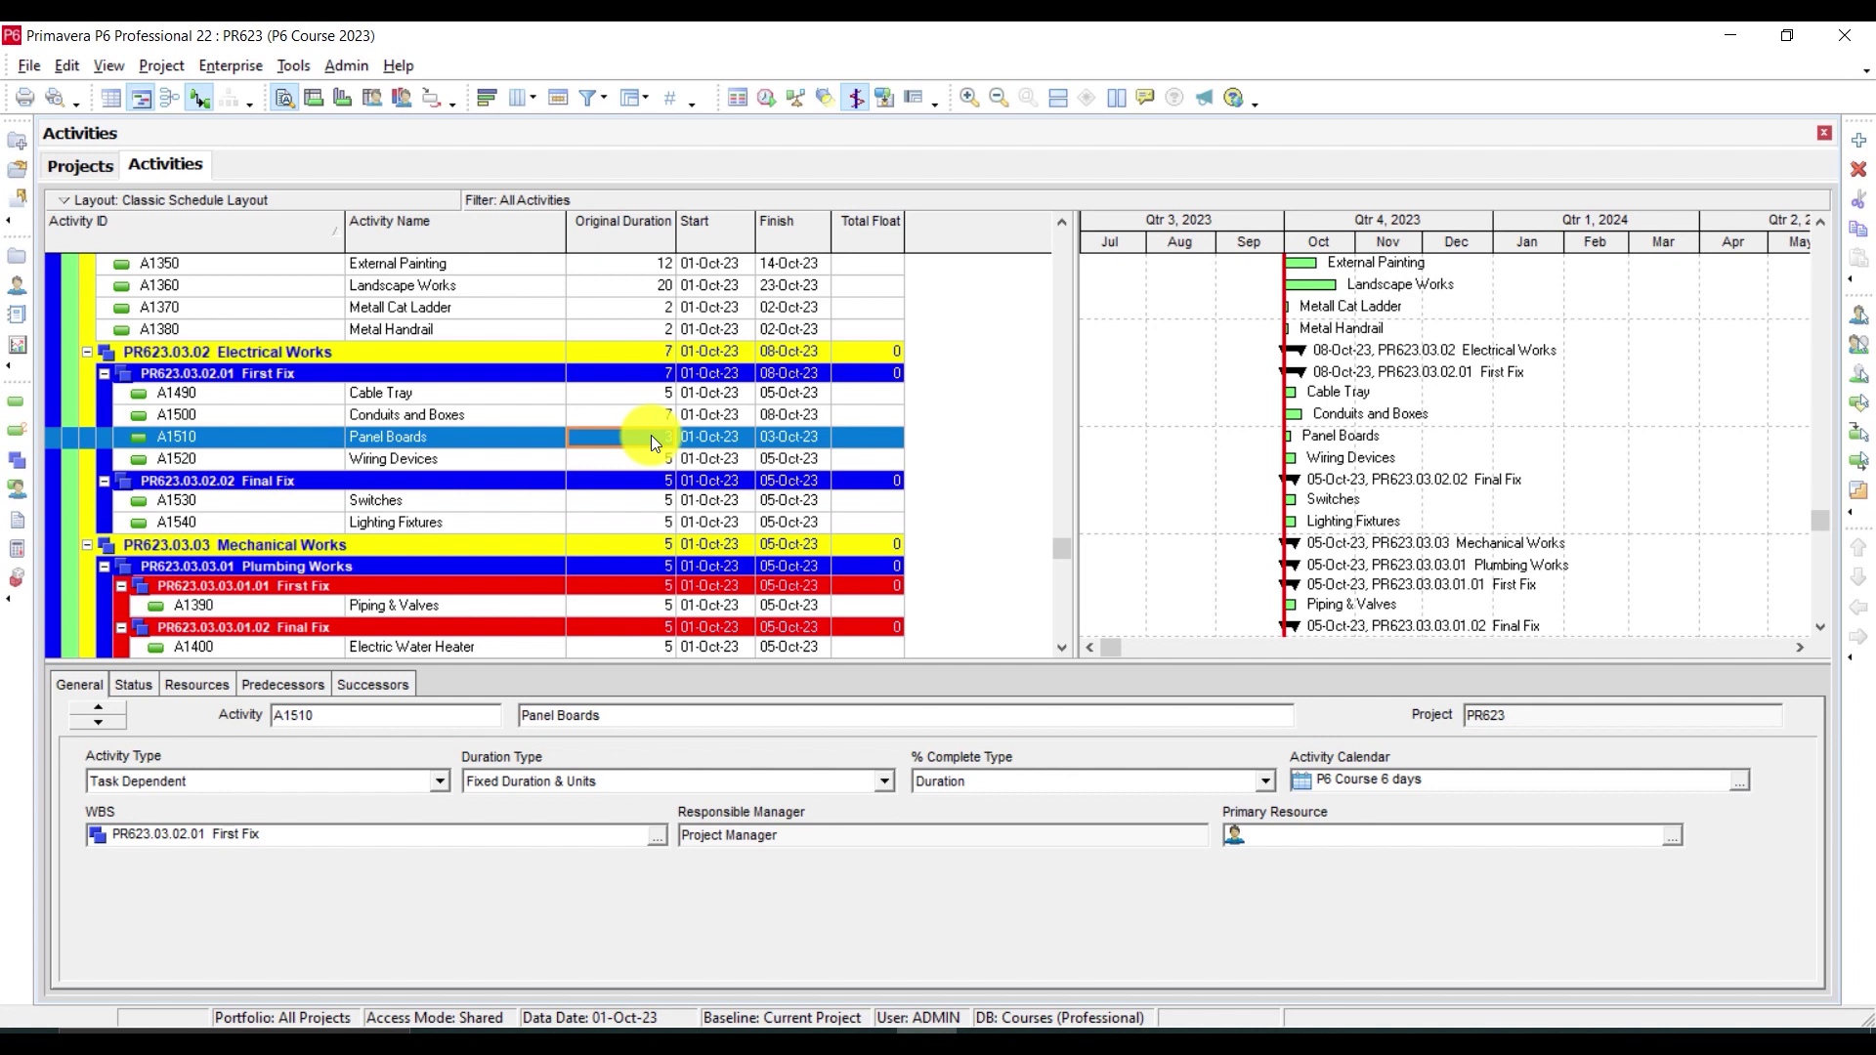
scroll(651, 436, down, 1)
click(652, 434)
click(650, 434)
text(7)
key(Return)
Under the Electrical Works Final Fix, set the original duration of Lighting Fixtures to 7 days
scroll(650, 435, down, 1)
scroll(652, 435, down, 1)
click(657, 417)
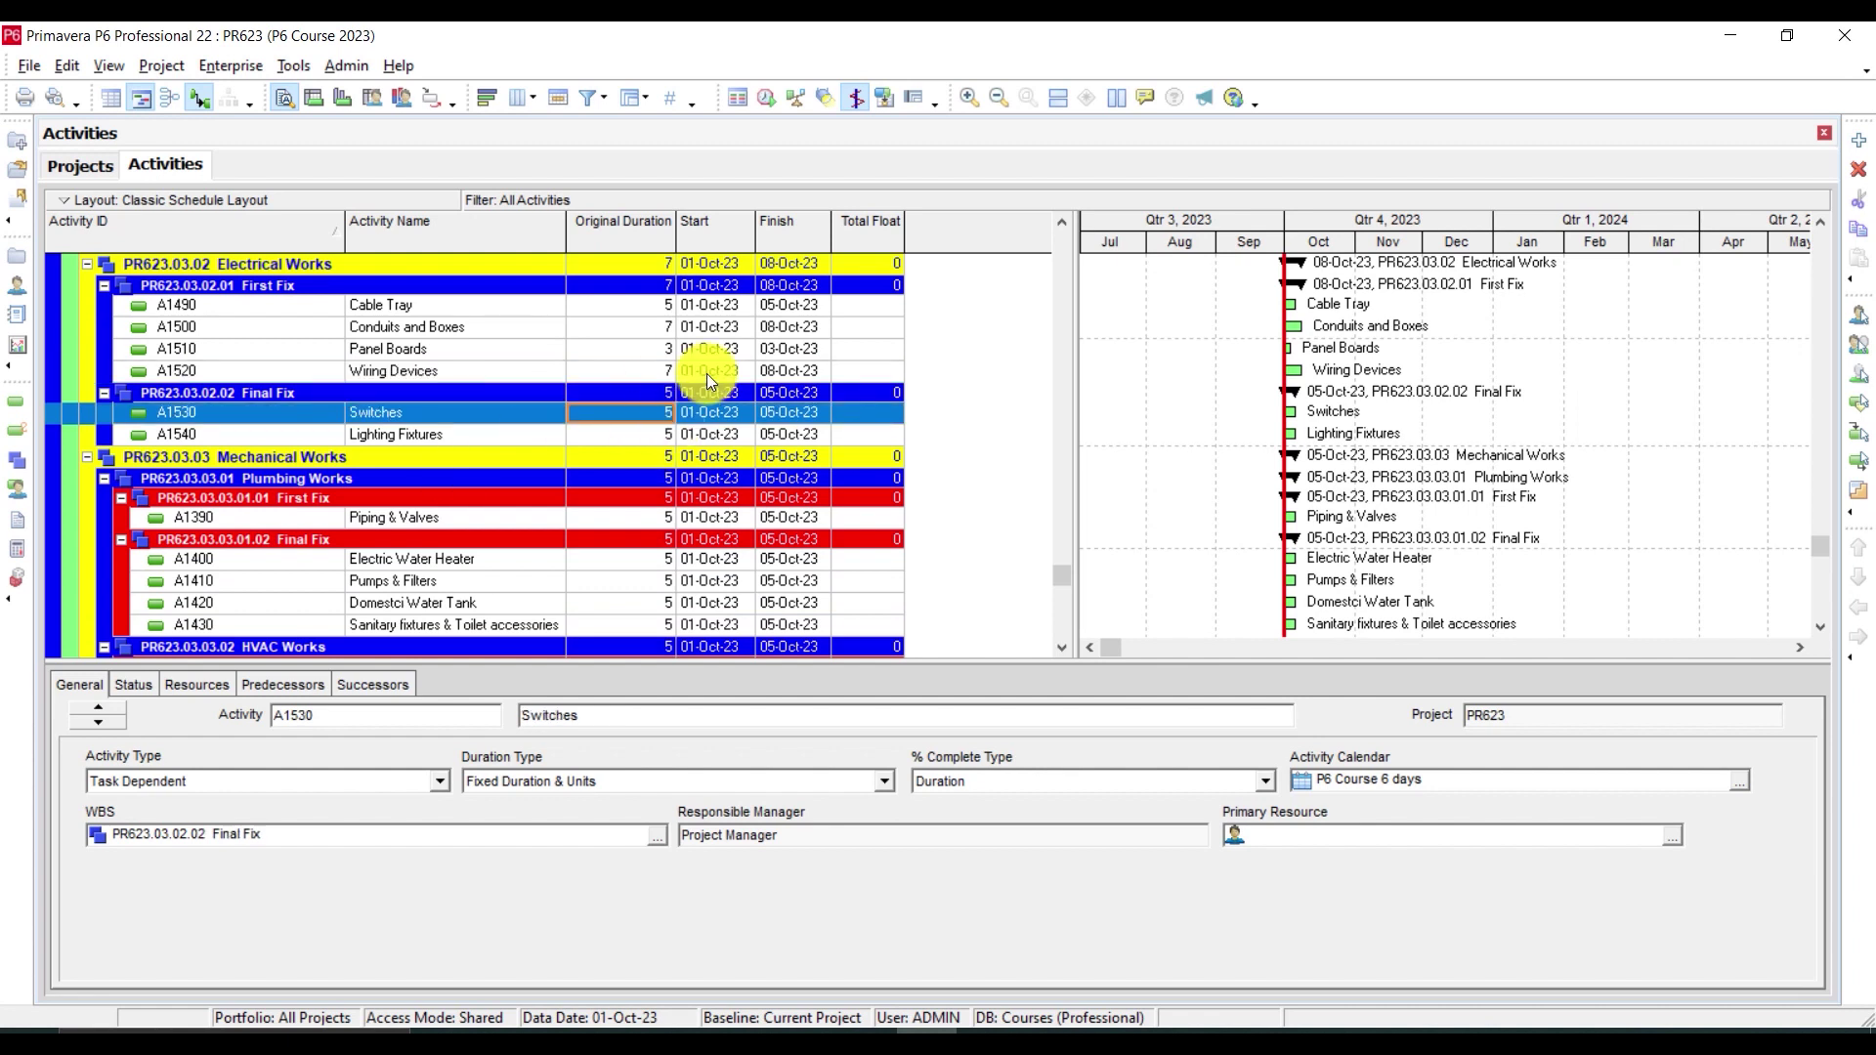
click(656, 418)
key(BackSpace)
double_click(643, 439)
key(BackSpace)
text(7)
key(Return)
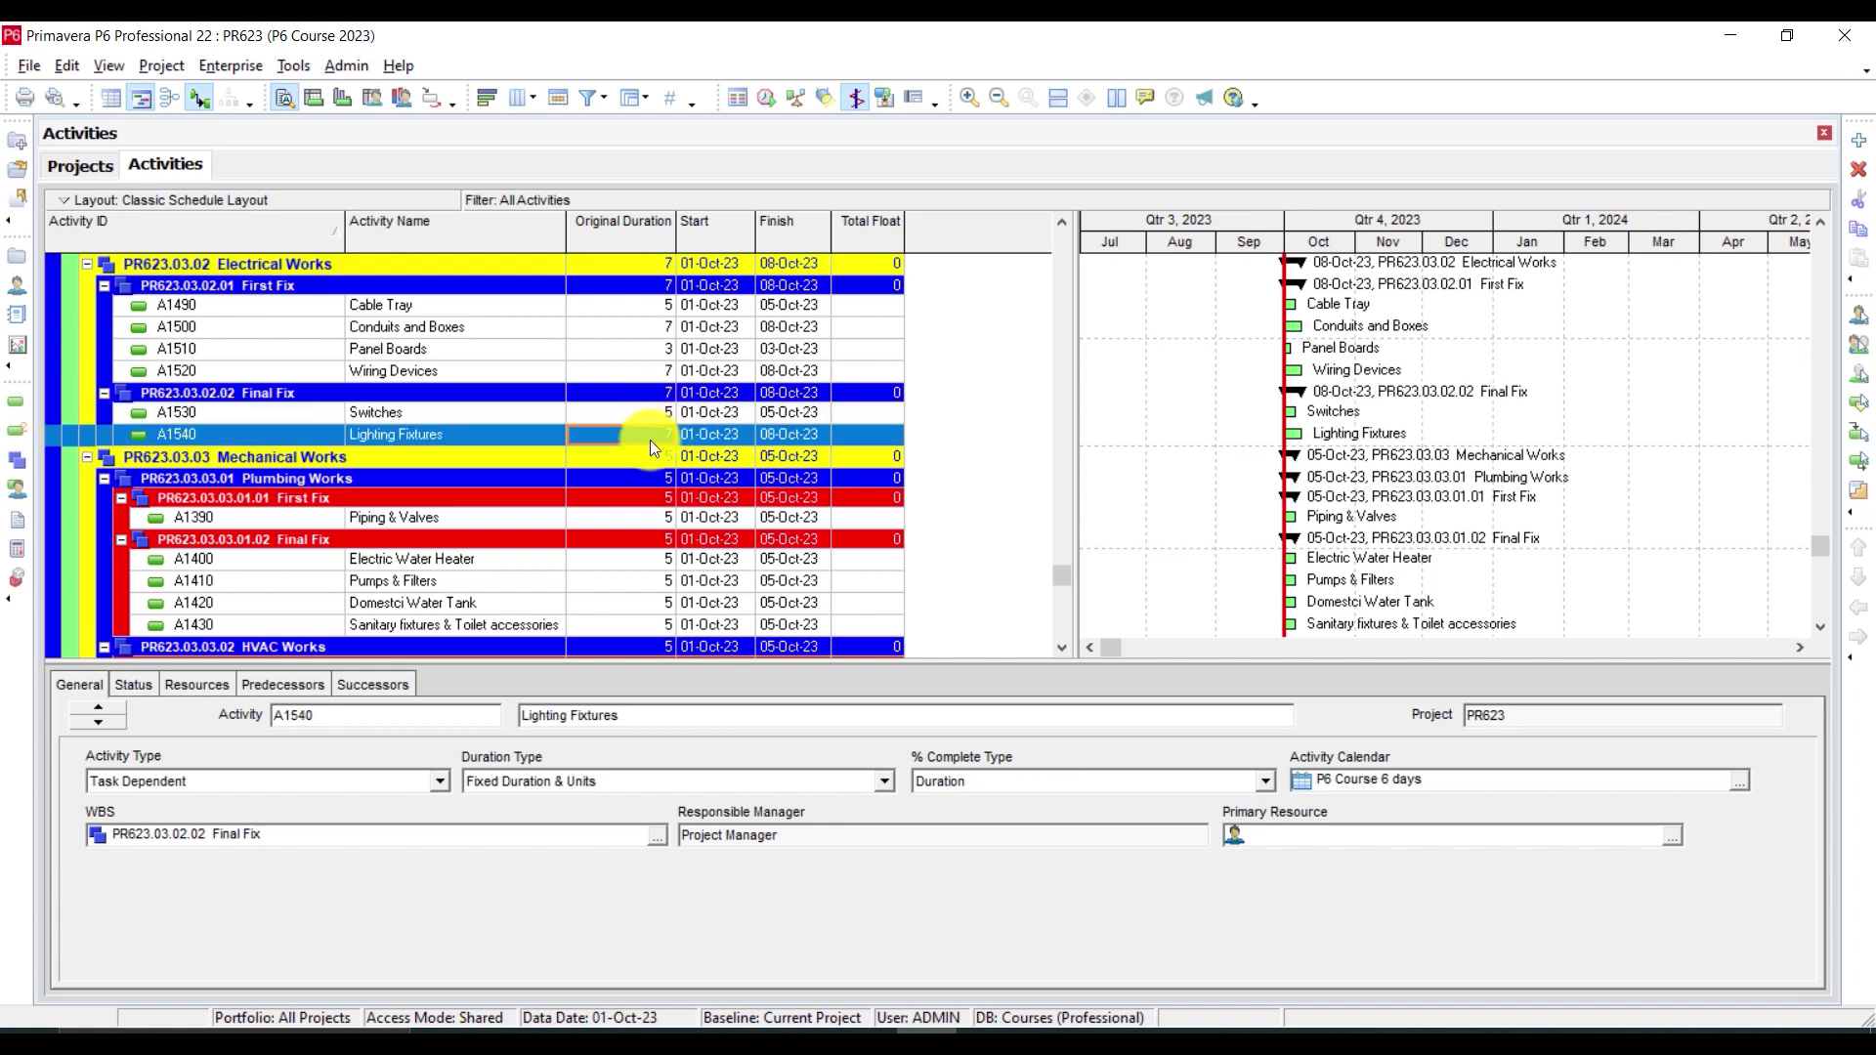
Set the original duration of Piping & Valves under the Plumbing Works First Fix to 10 days
scroll(649, 442, down, 2)
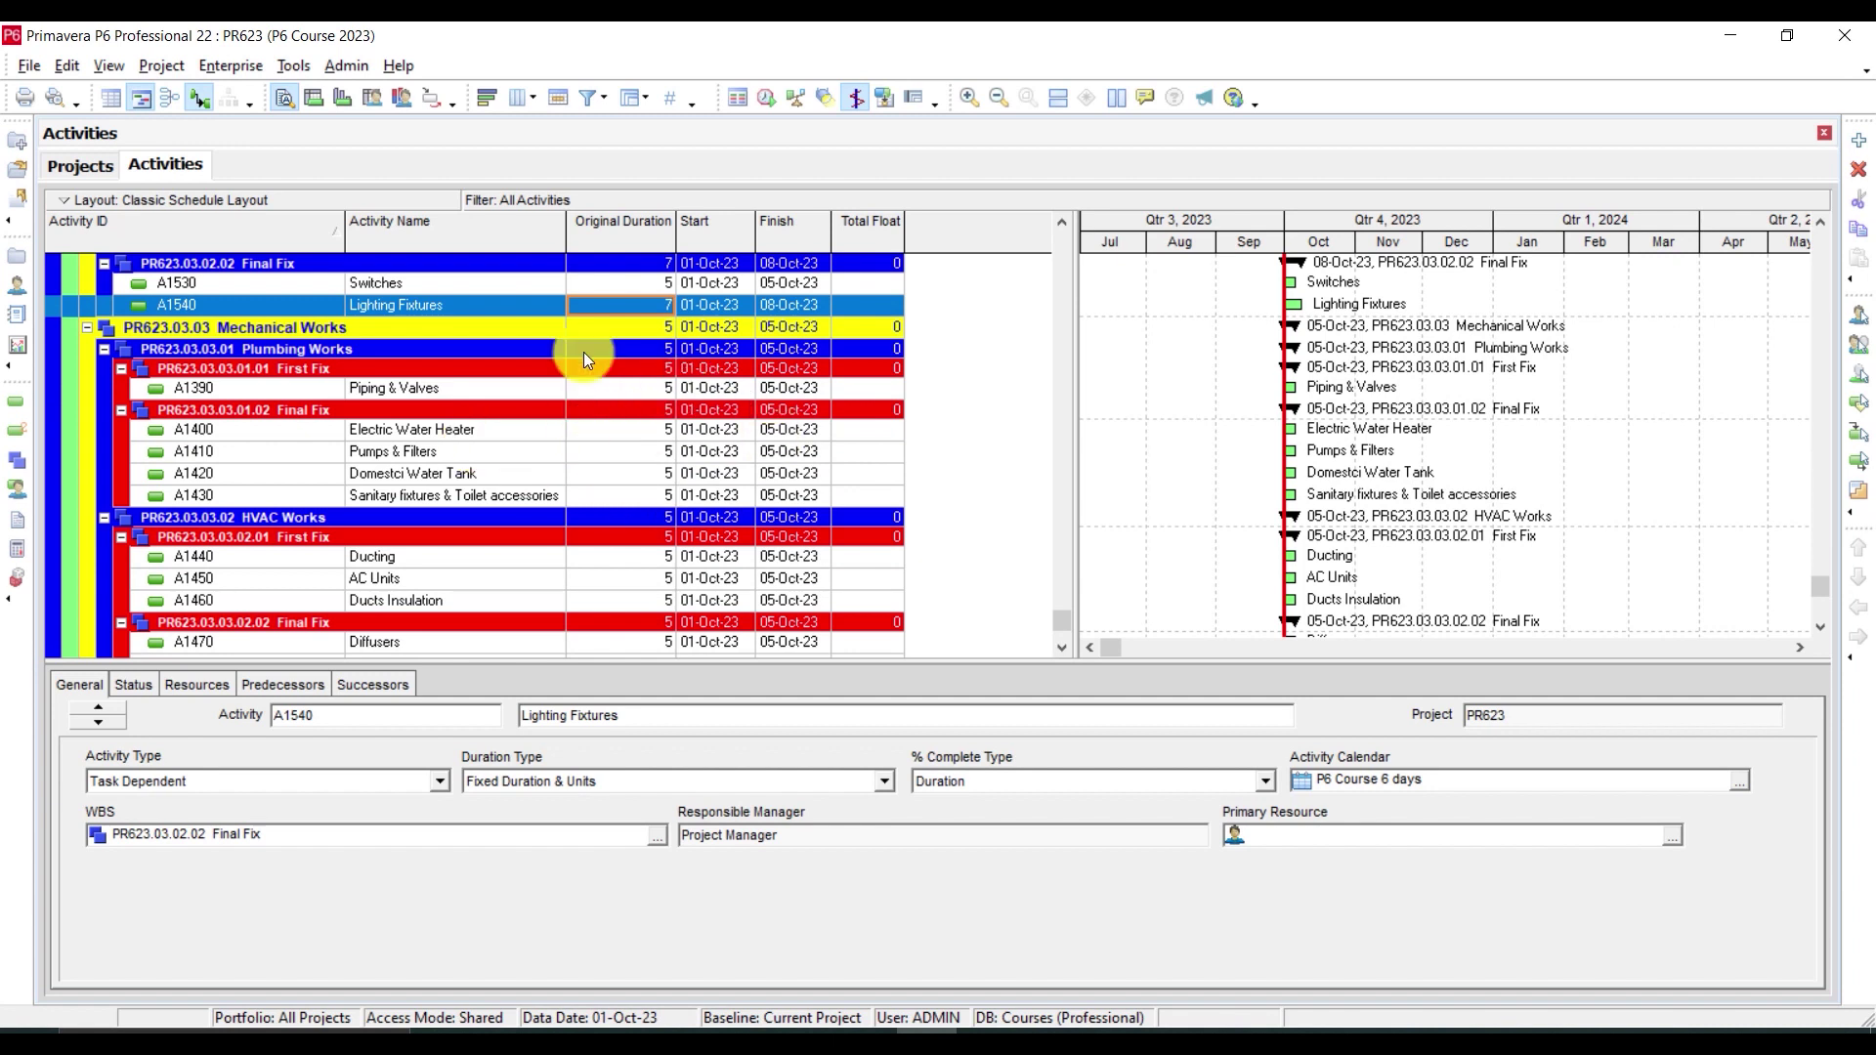
double_click(662, 390)
text(10)
key(Return)
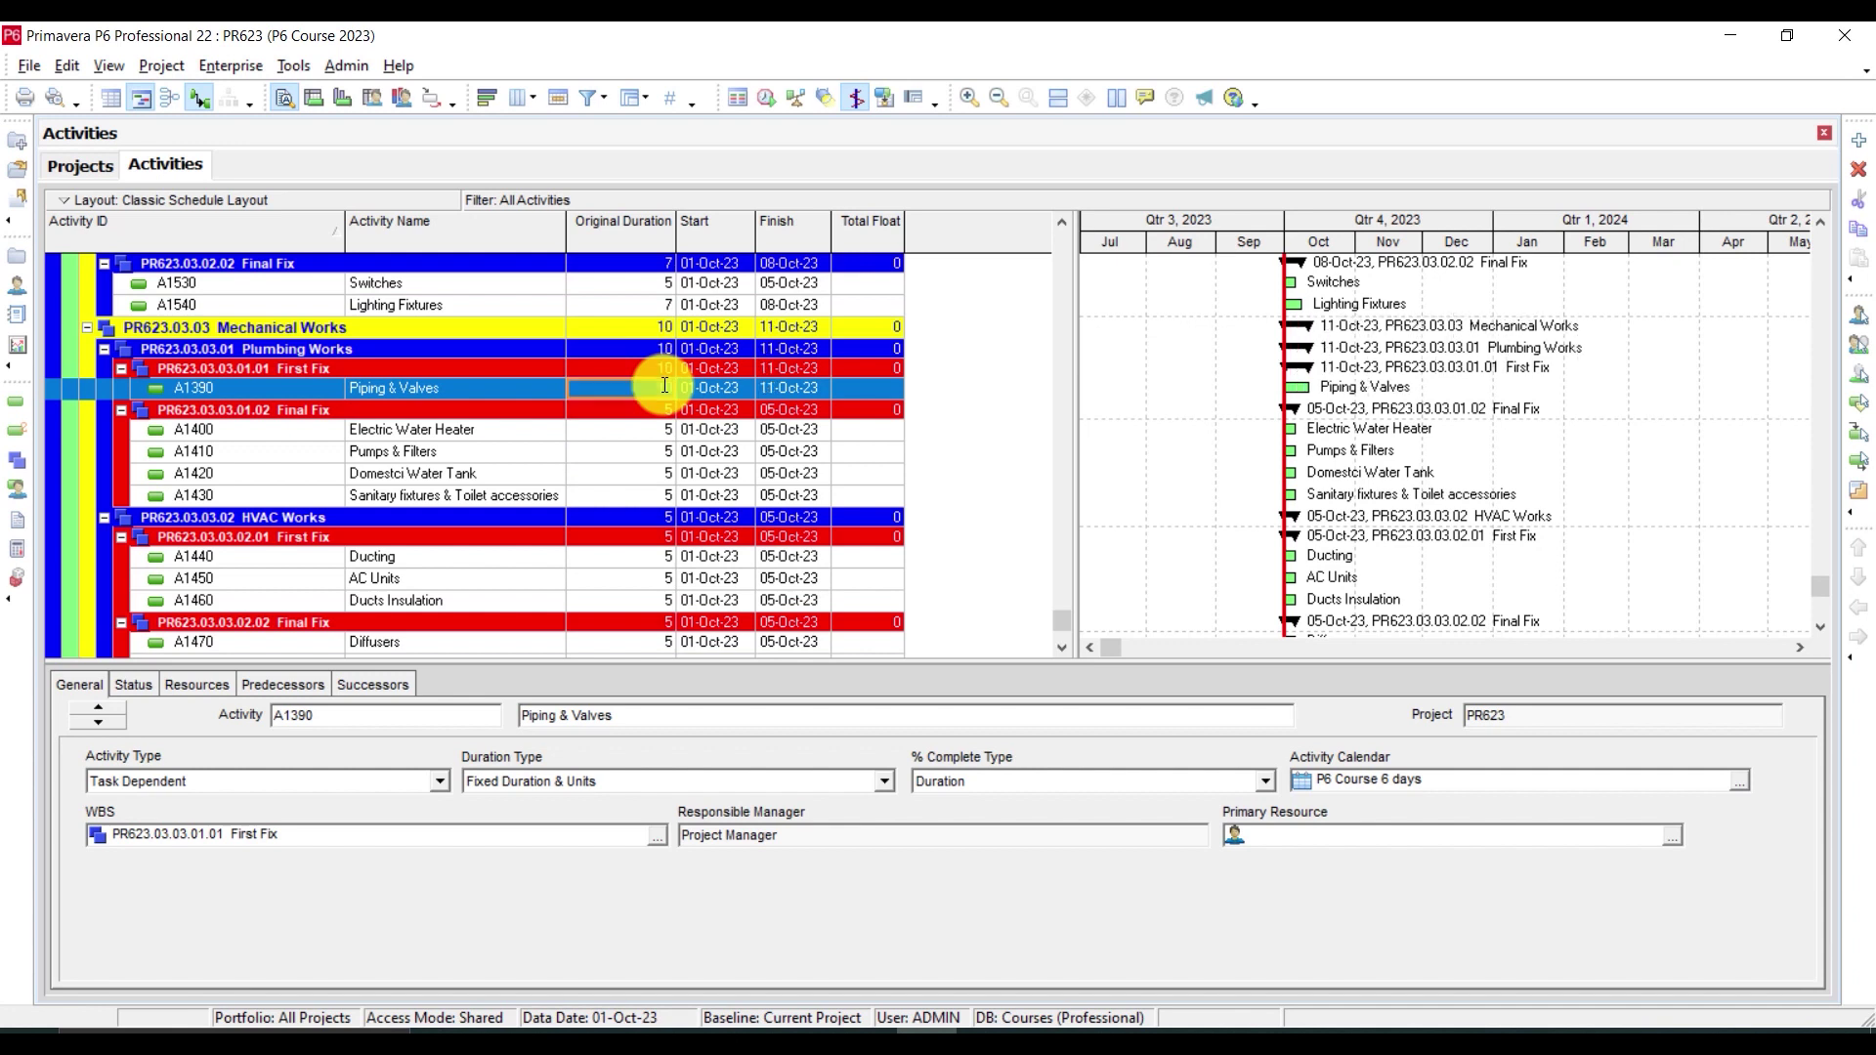
Under the Plumbing Works Final Fix, set the original durations of Electric Water Heater and Pumps & Filters to 2 days each
scroll(657, 394, down, 1)
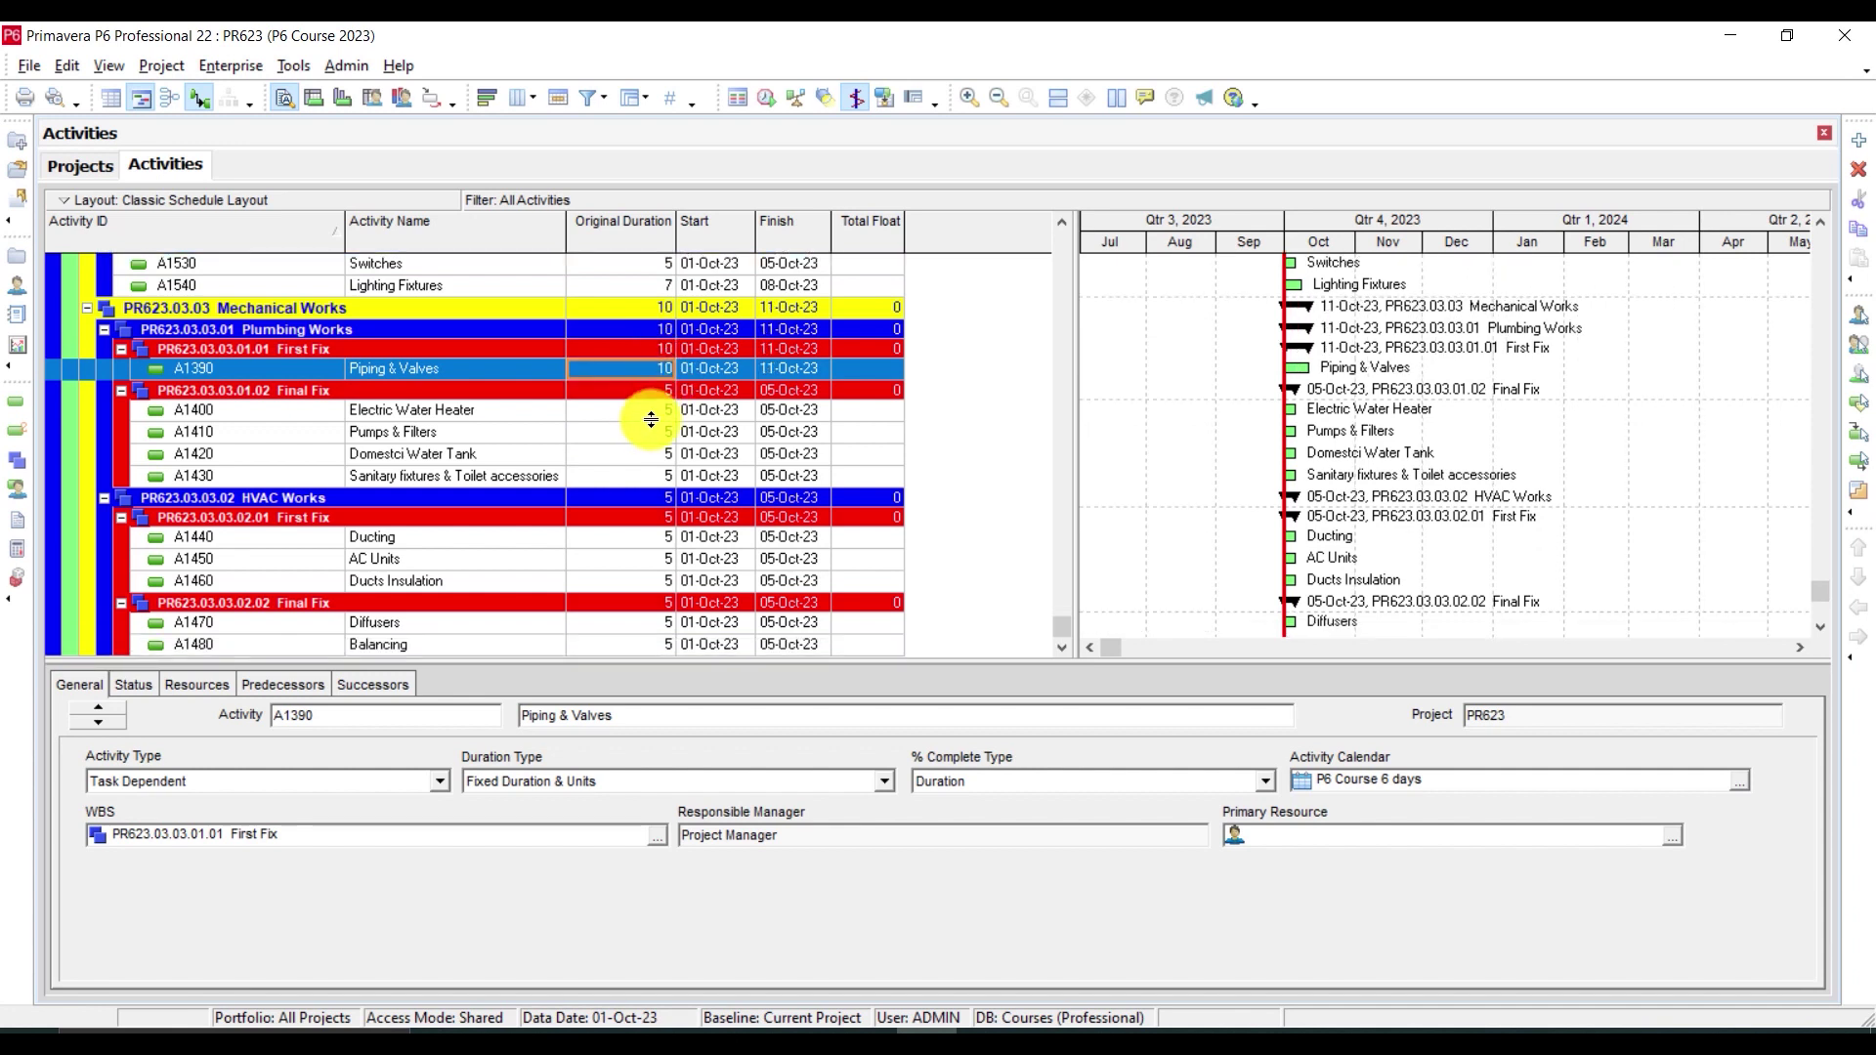
click(658, 412)
click(658, 412)
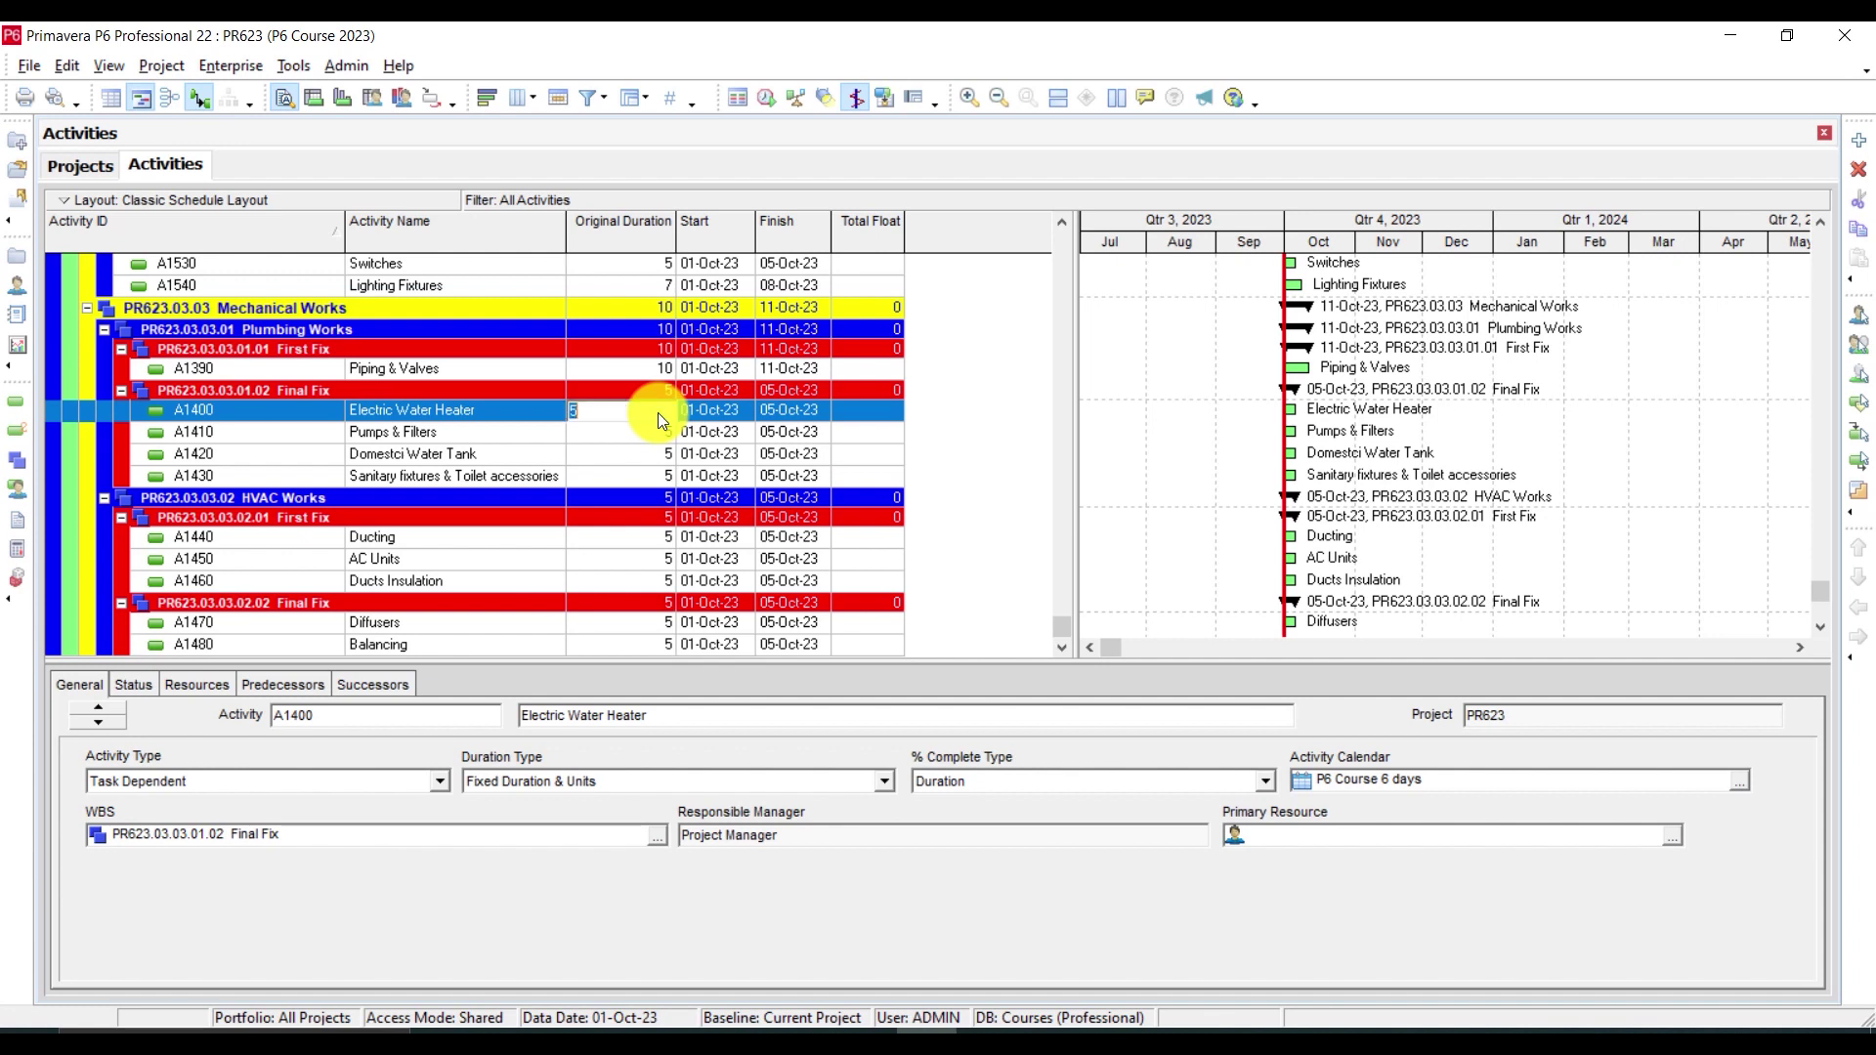
text(2)
key(Return)
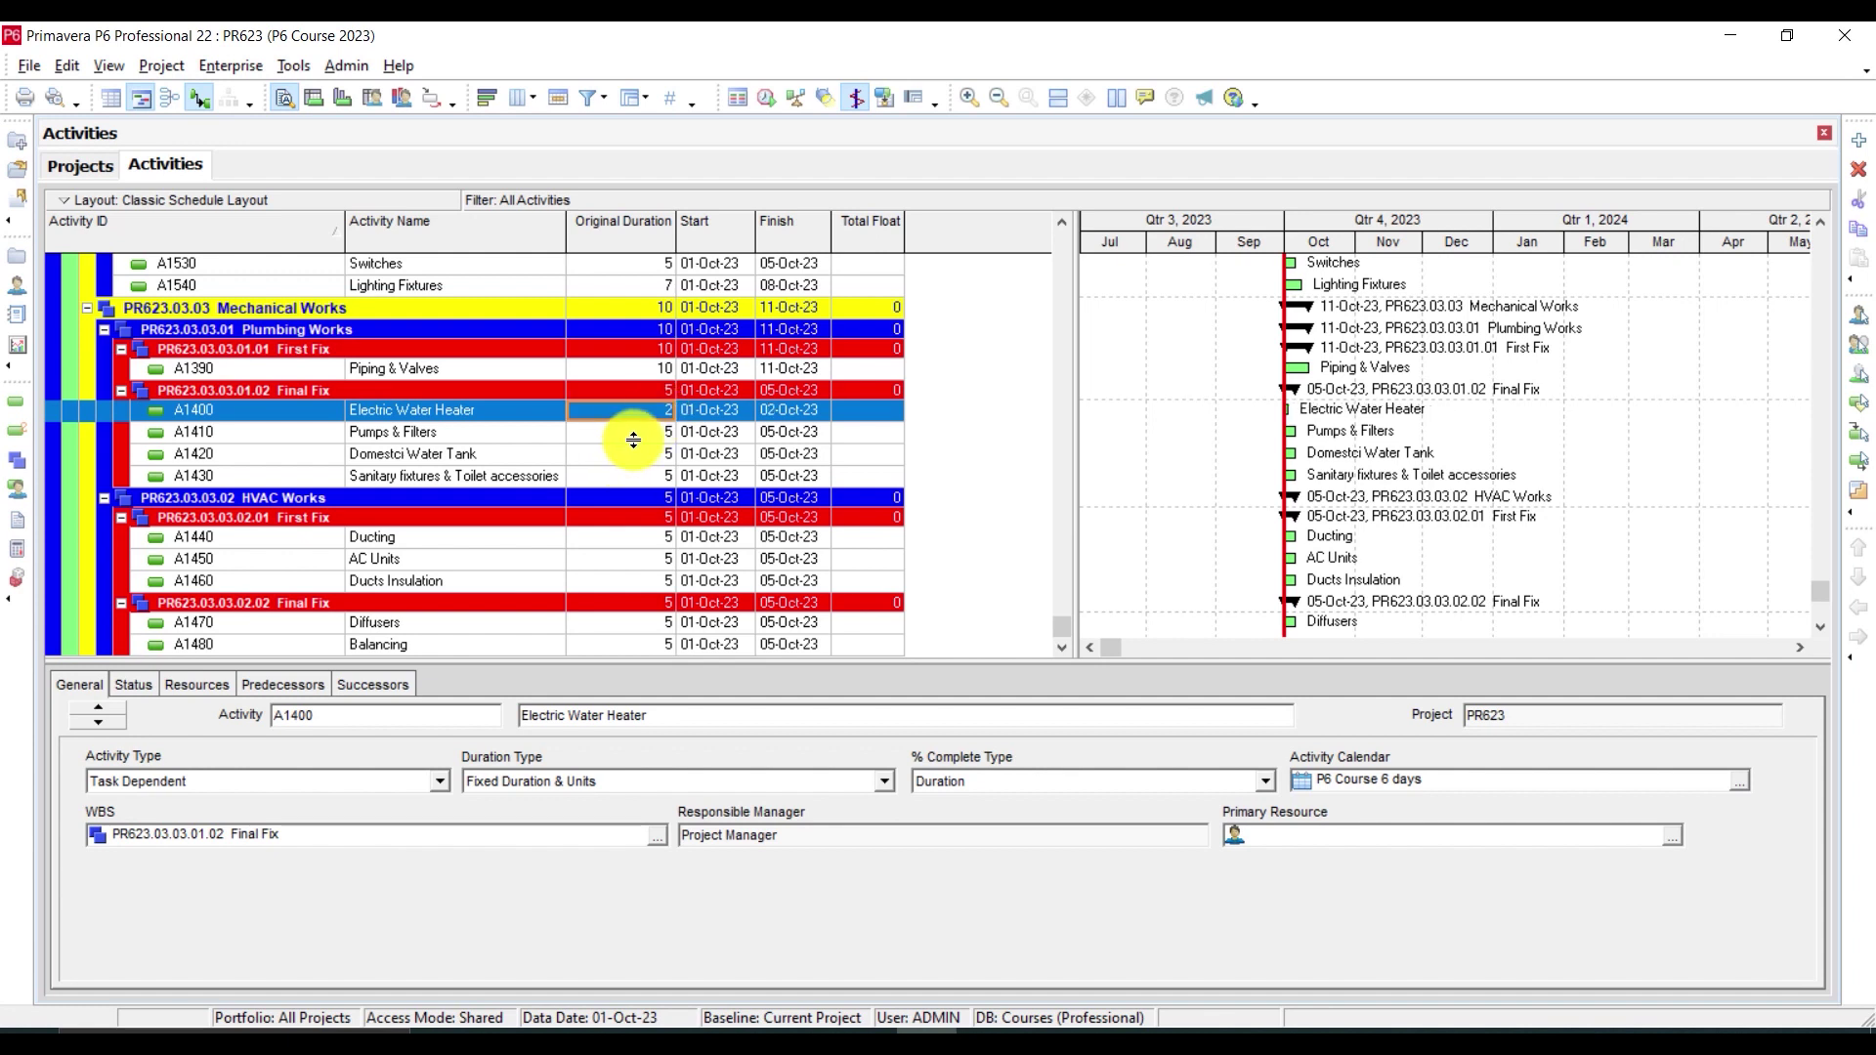
click(653, 429)
text(2)
key(Return)
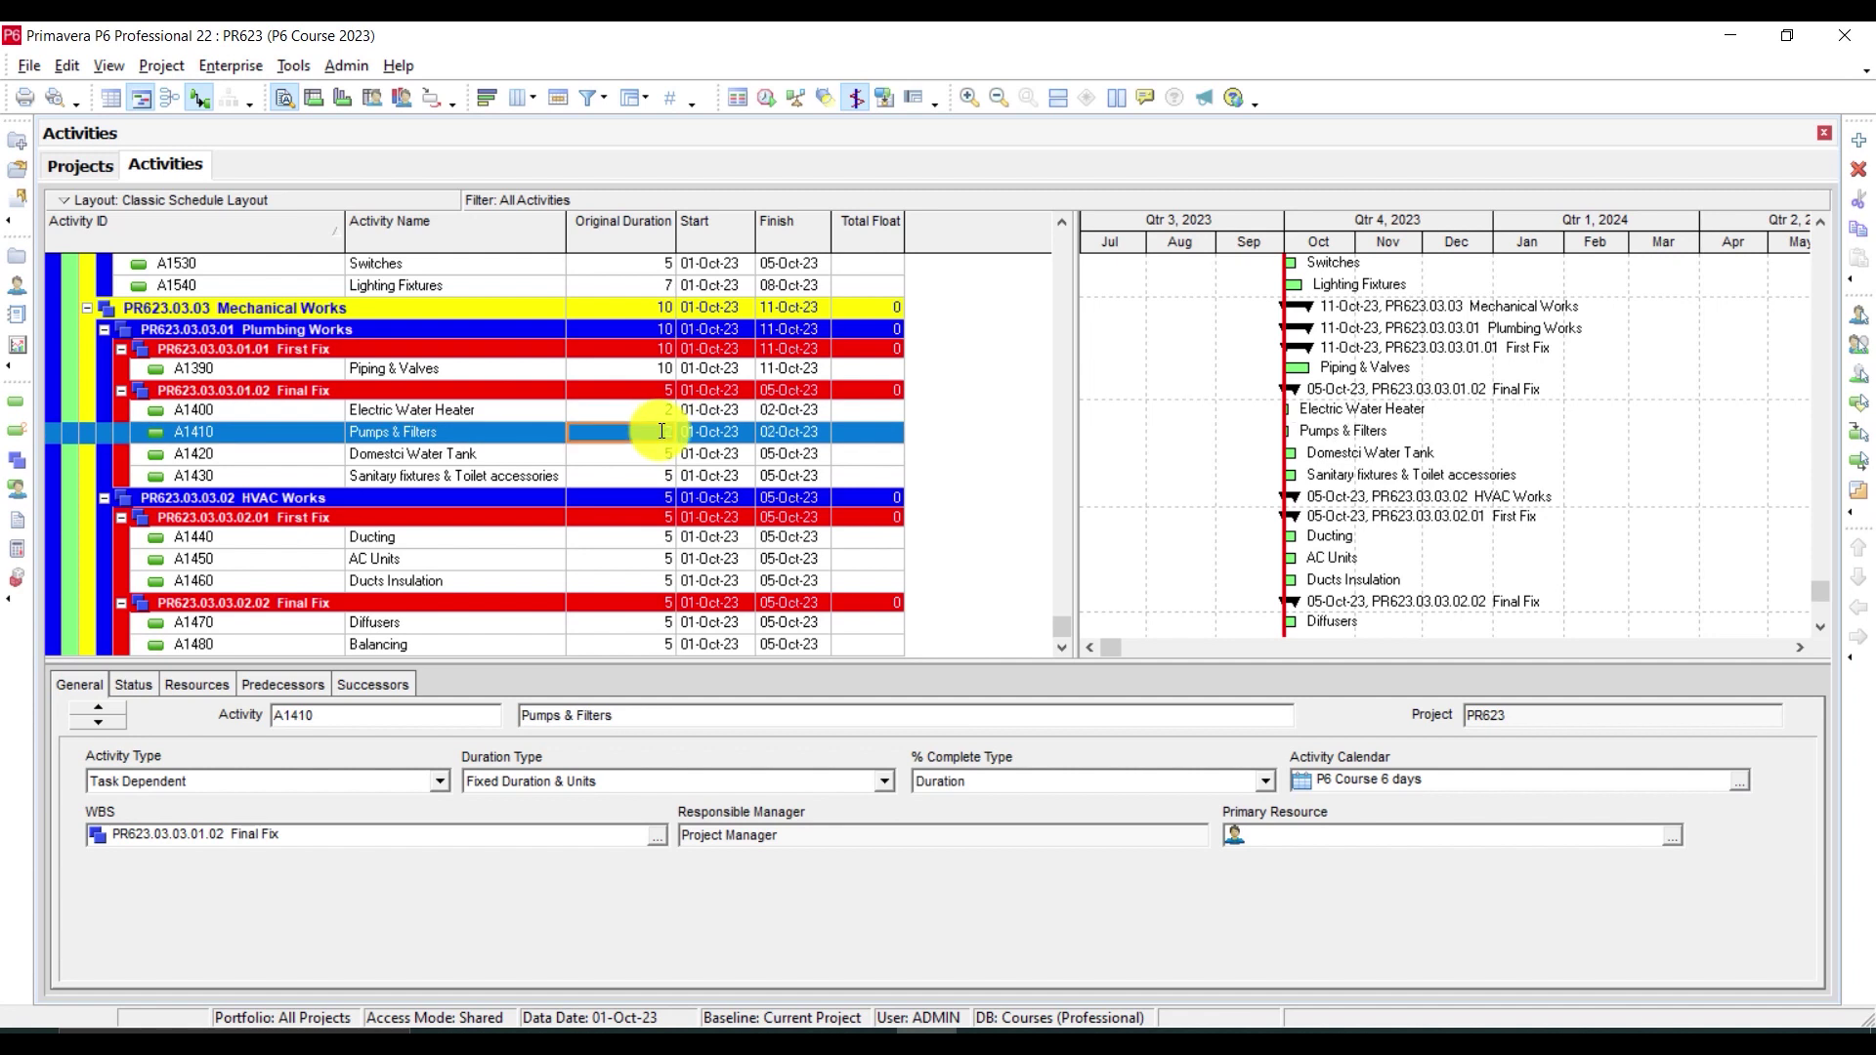
Set the original duration of Domestci Water Tank to 1 day and Sanitary fixtures & Toilet accessories to 7 days
click(656, 452)
text(1)
key(Return)
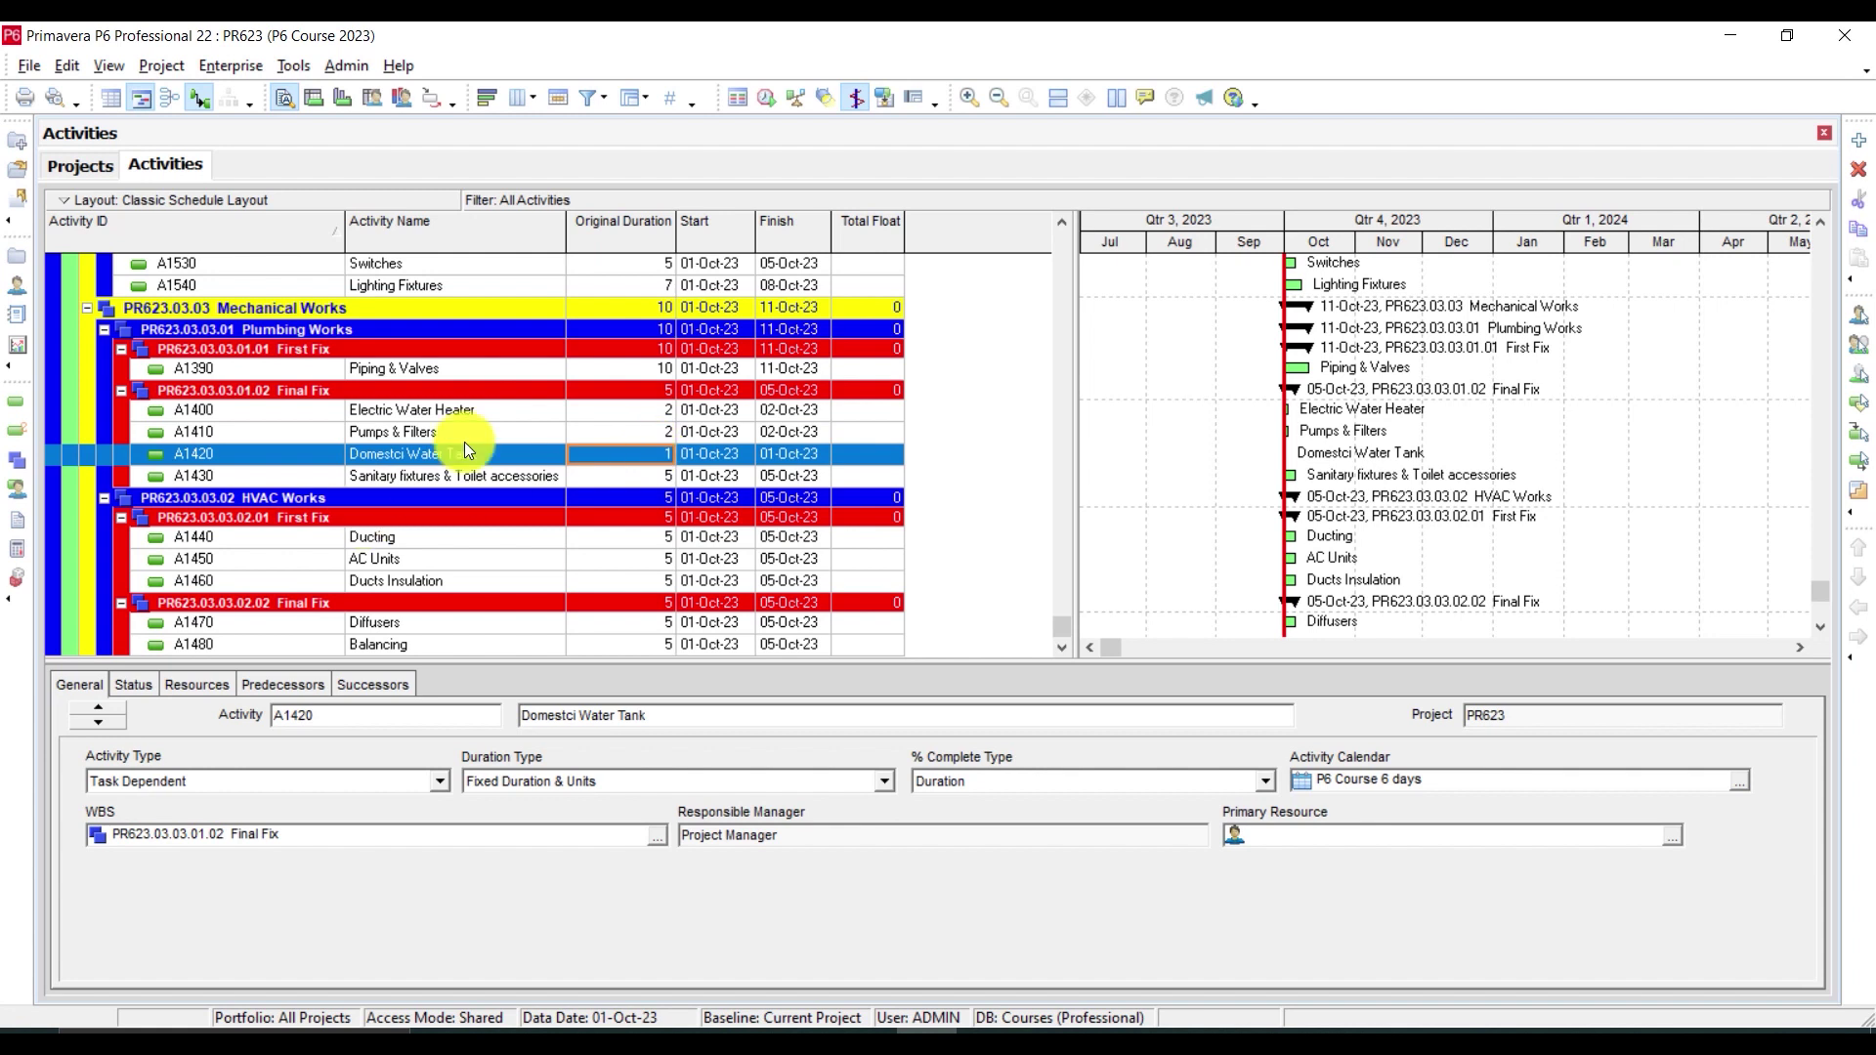
click(647, 472)
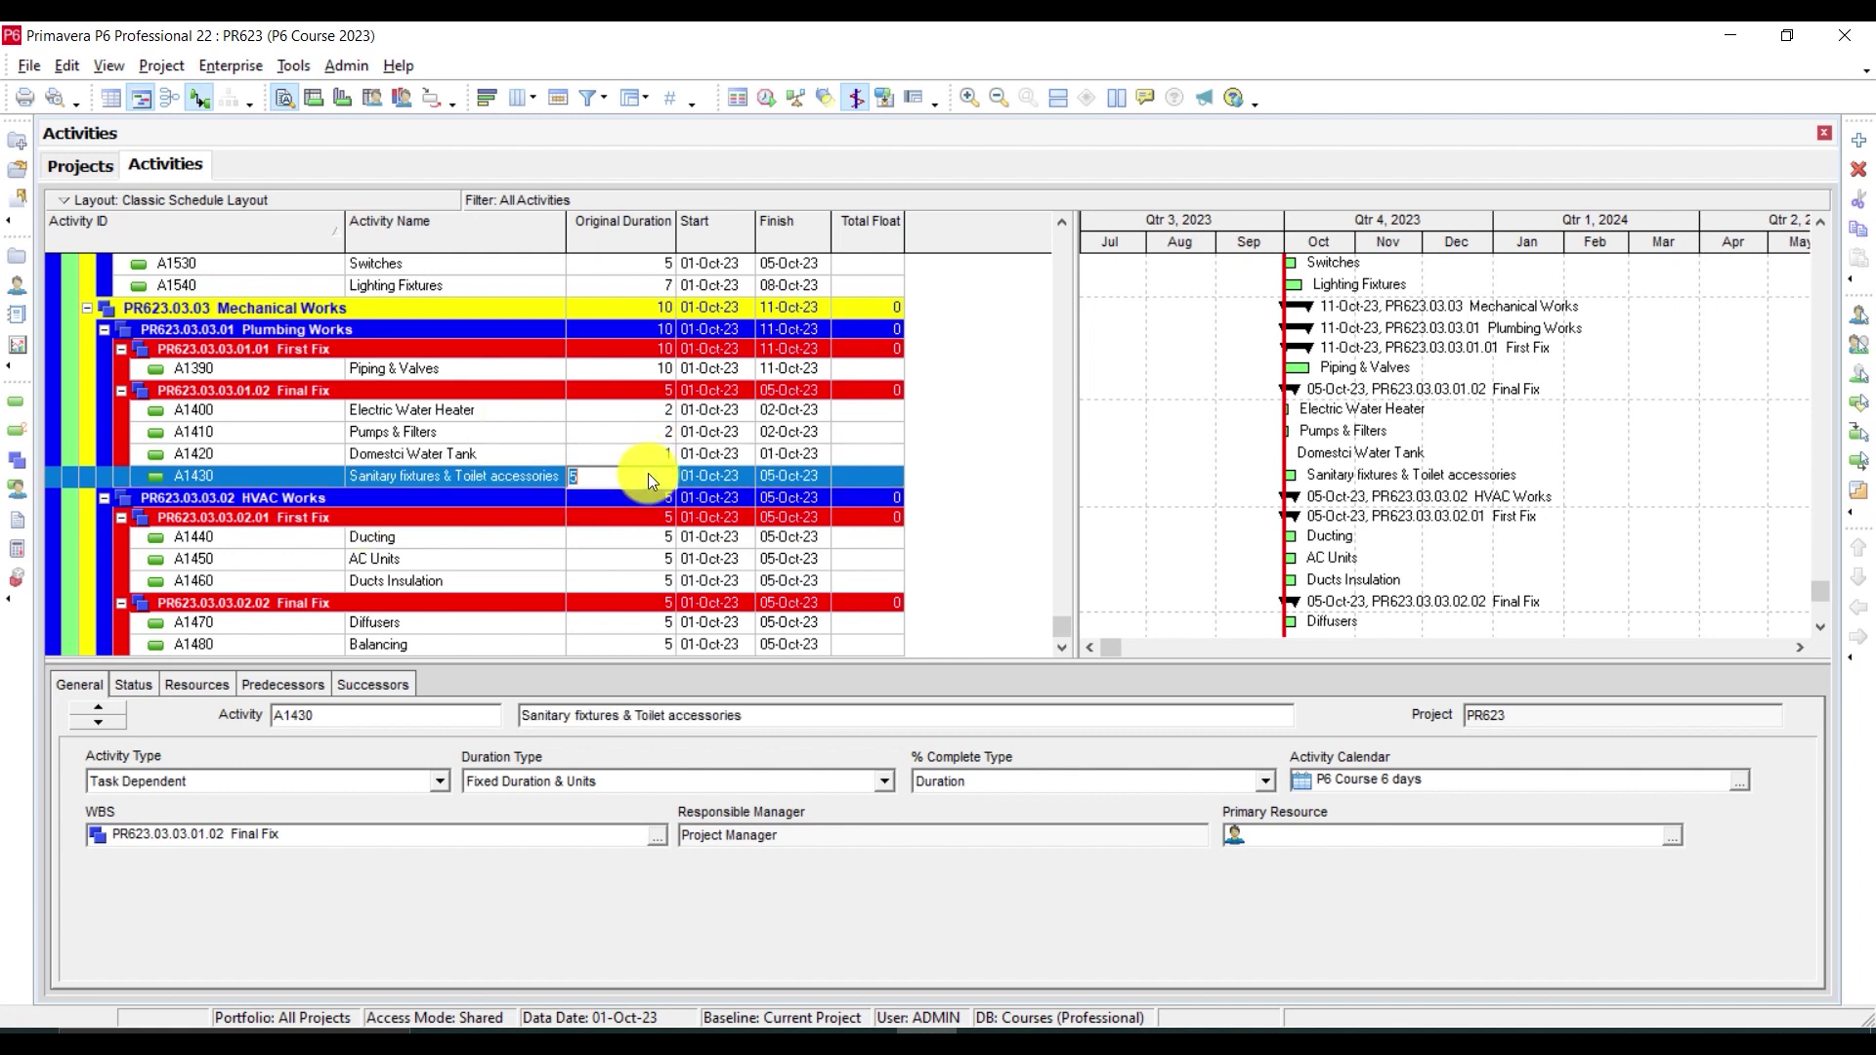
text(7)
key(Return)
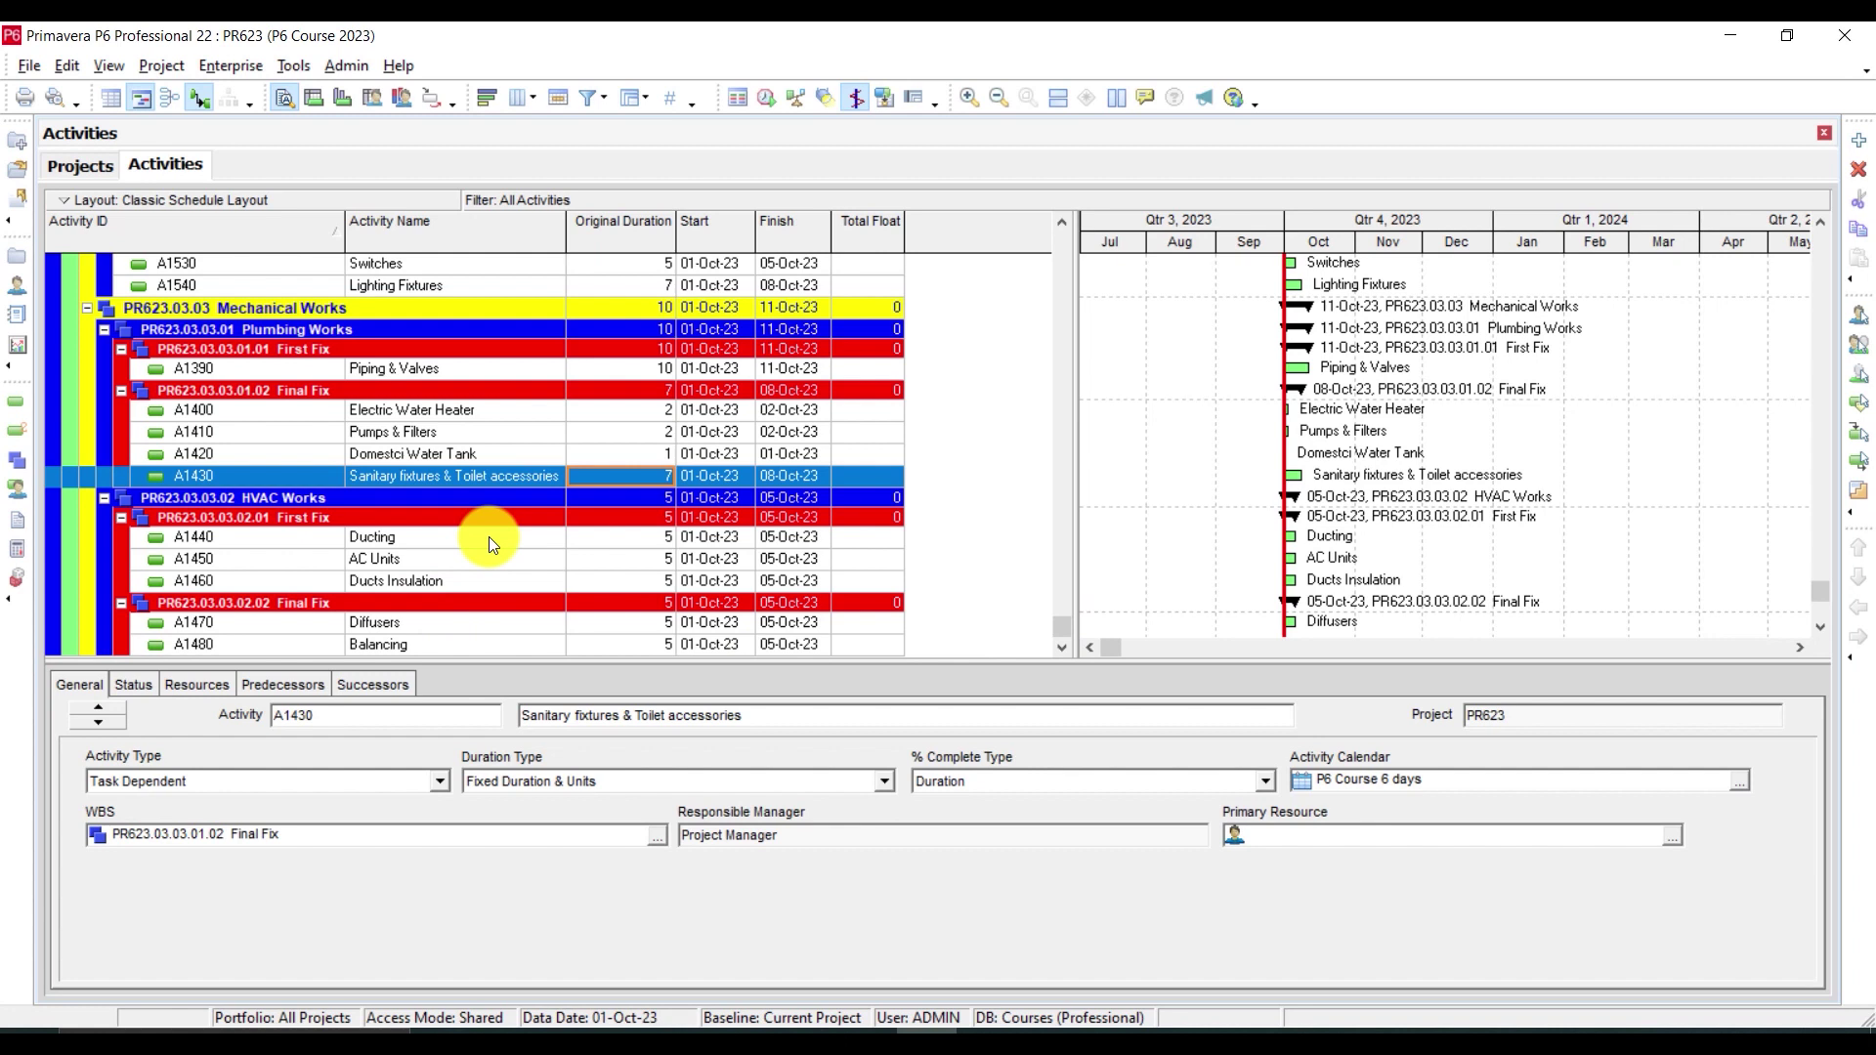
Under the HVAC Works First Fix, set the original duration of Ducting to 14 days and AC Units to 2 days
double_click(656, 536)
text(14)
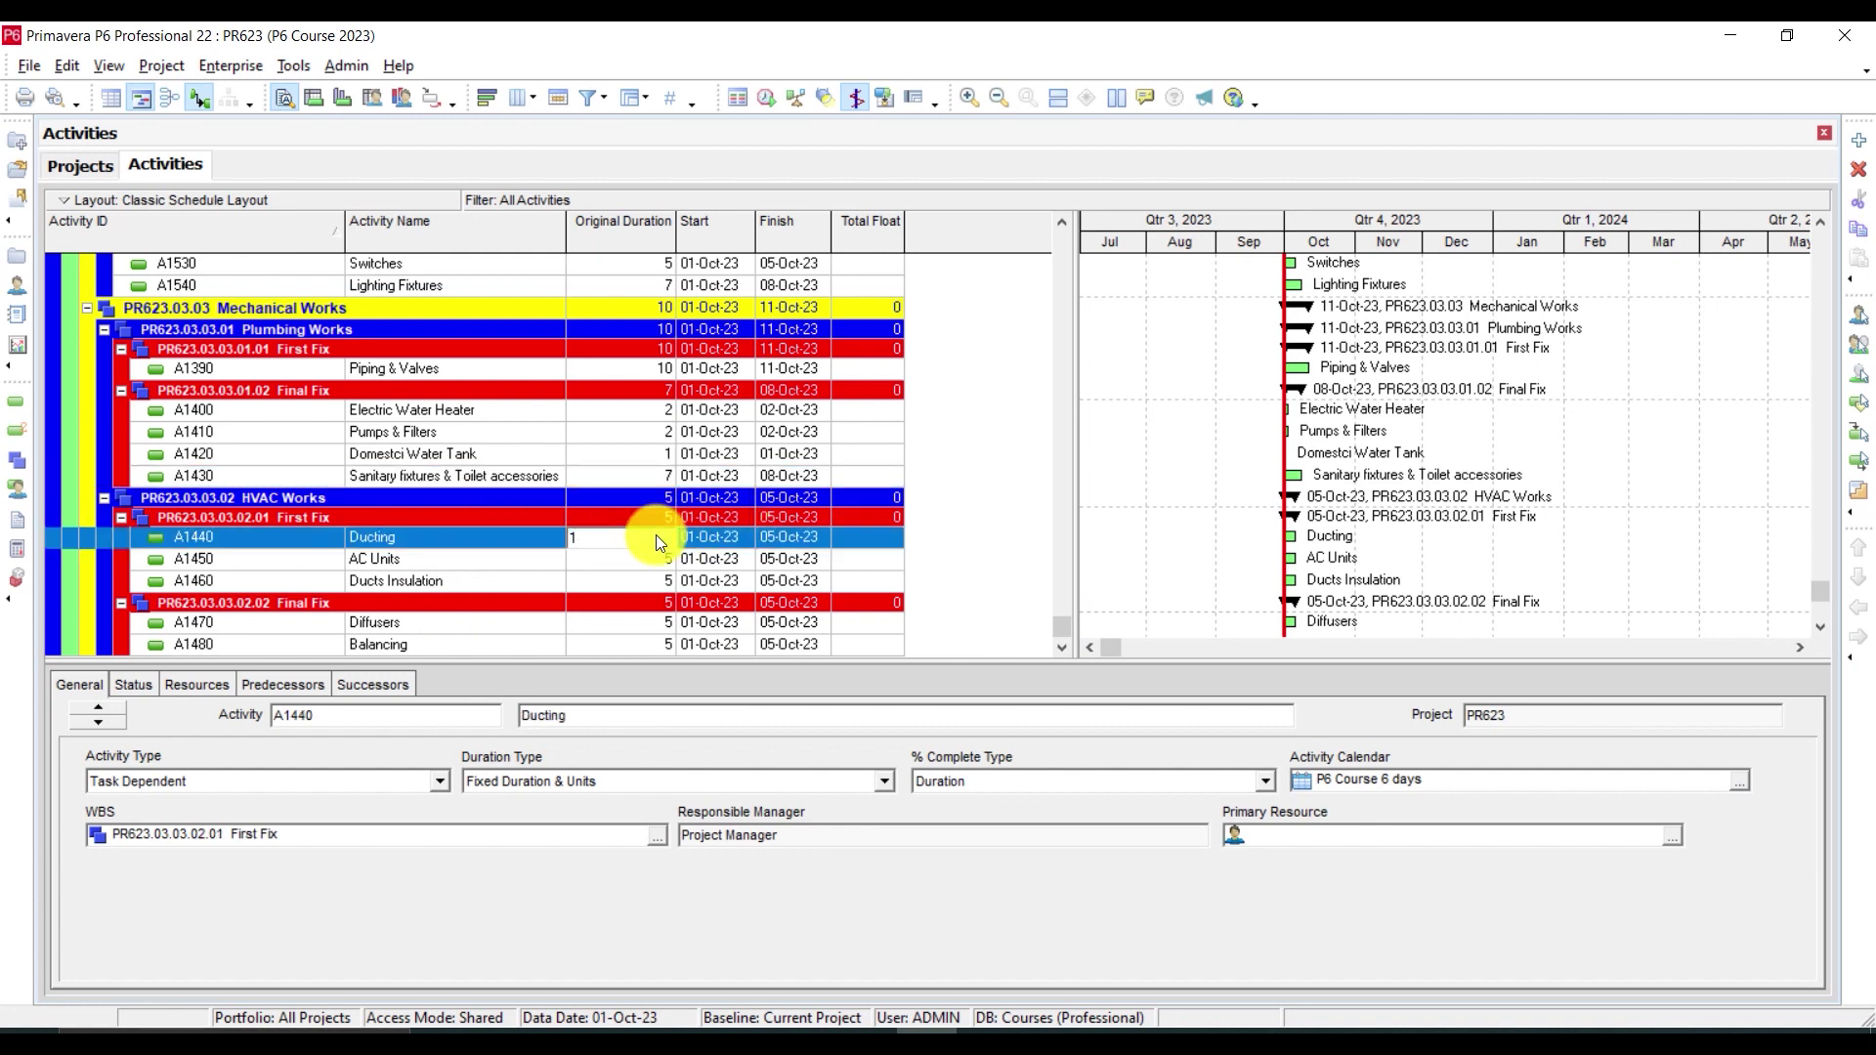
key(Return)
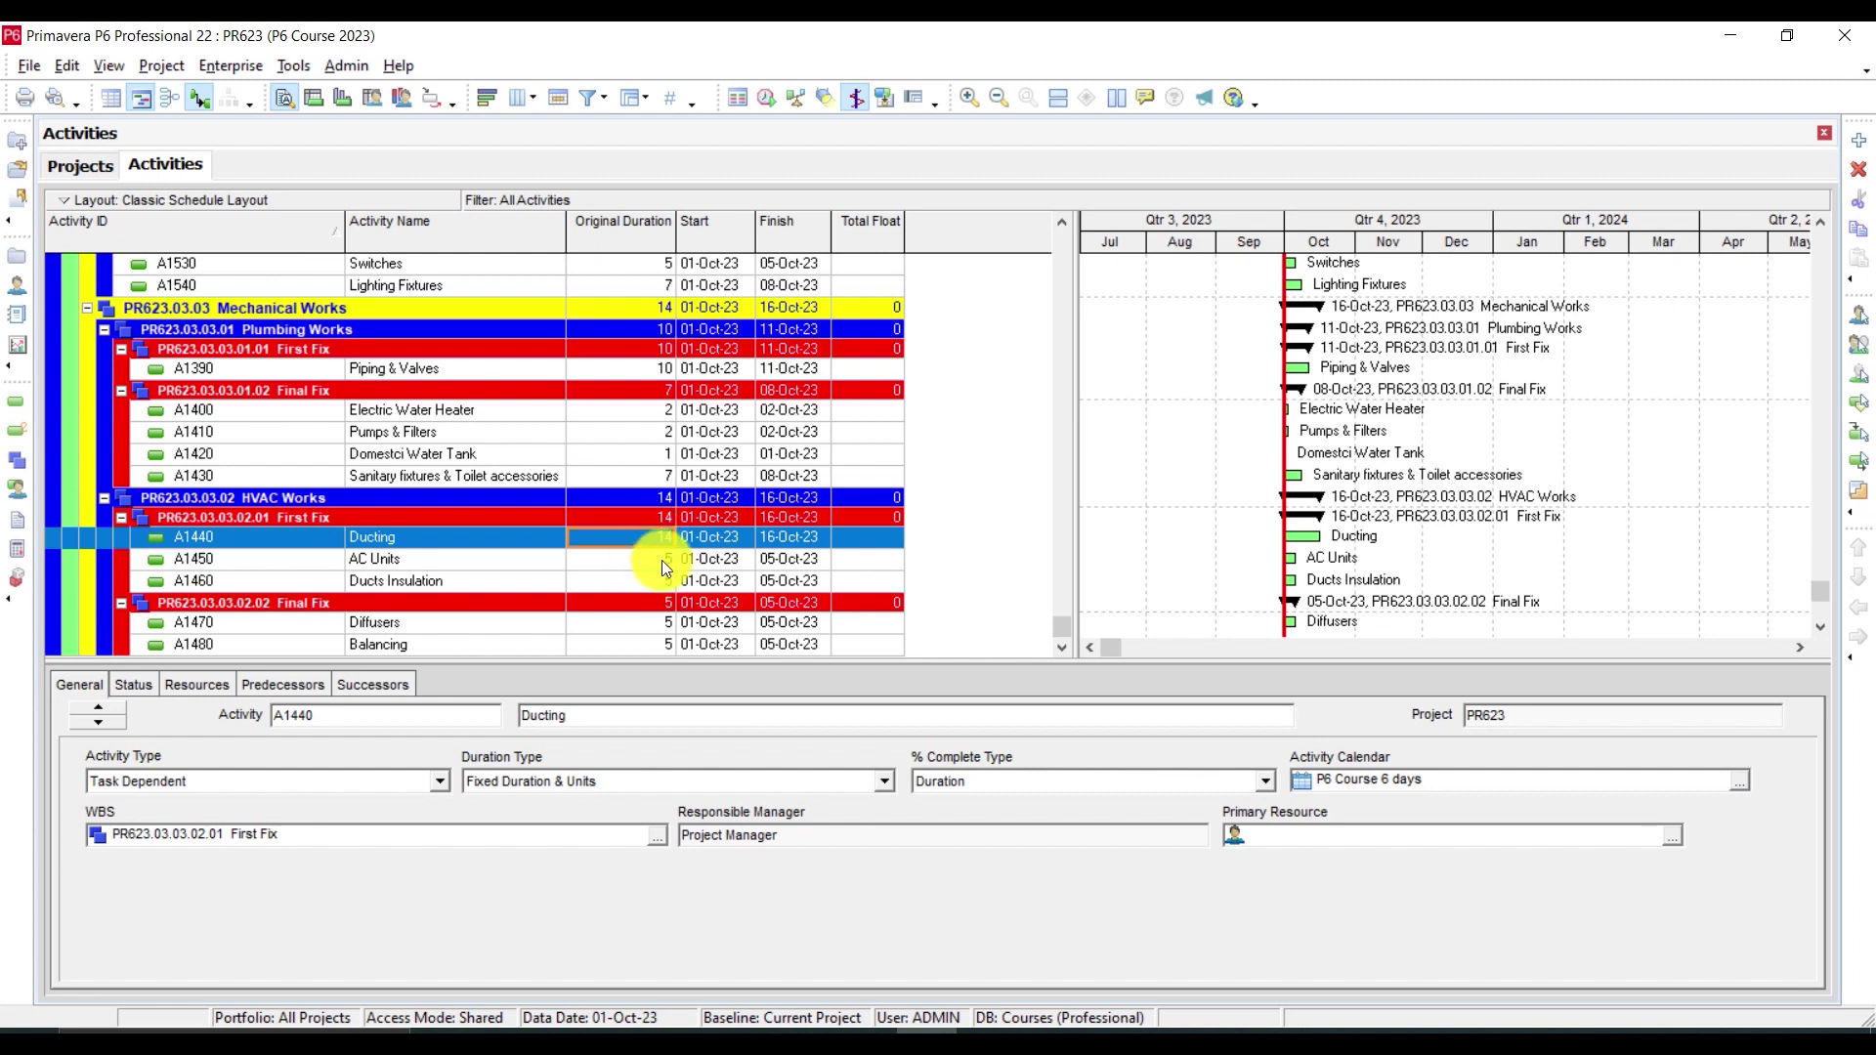
double_click(661, 560)
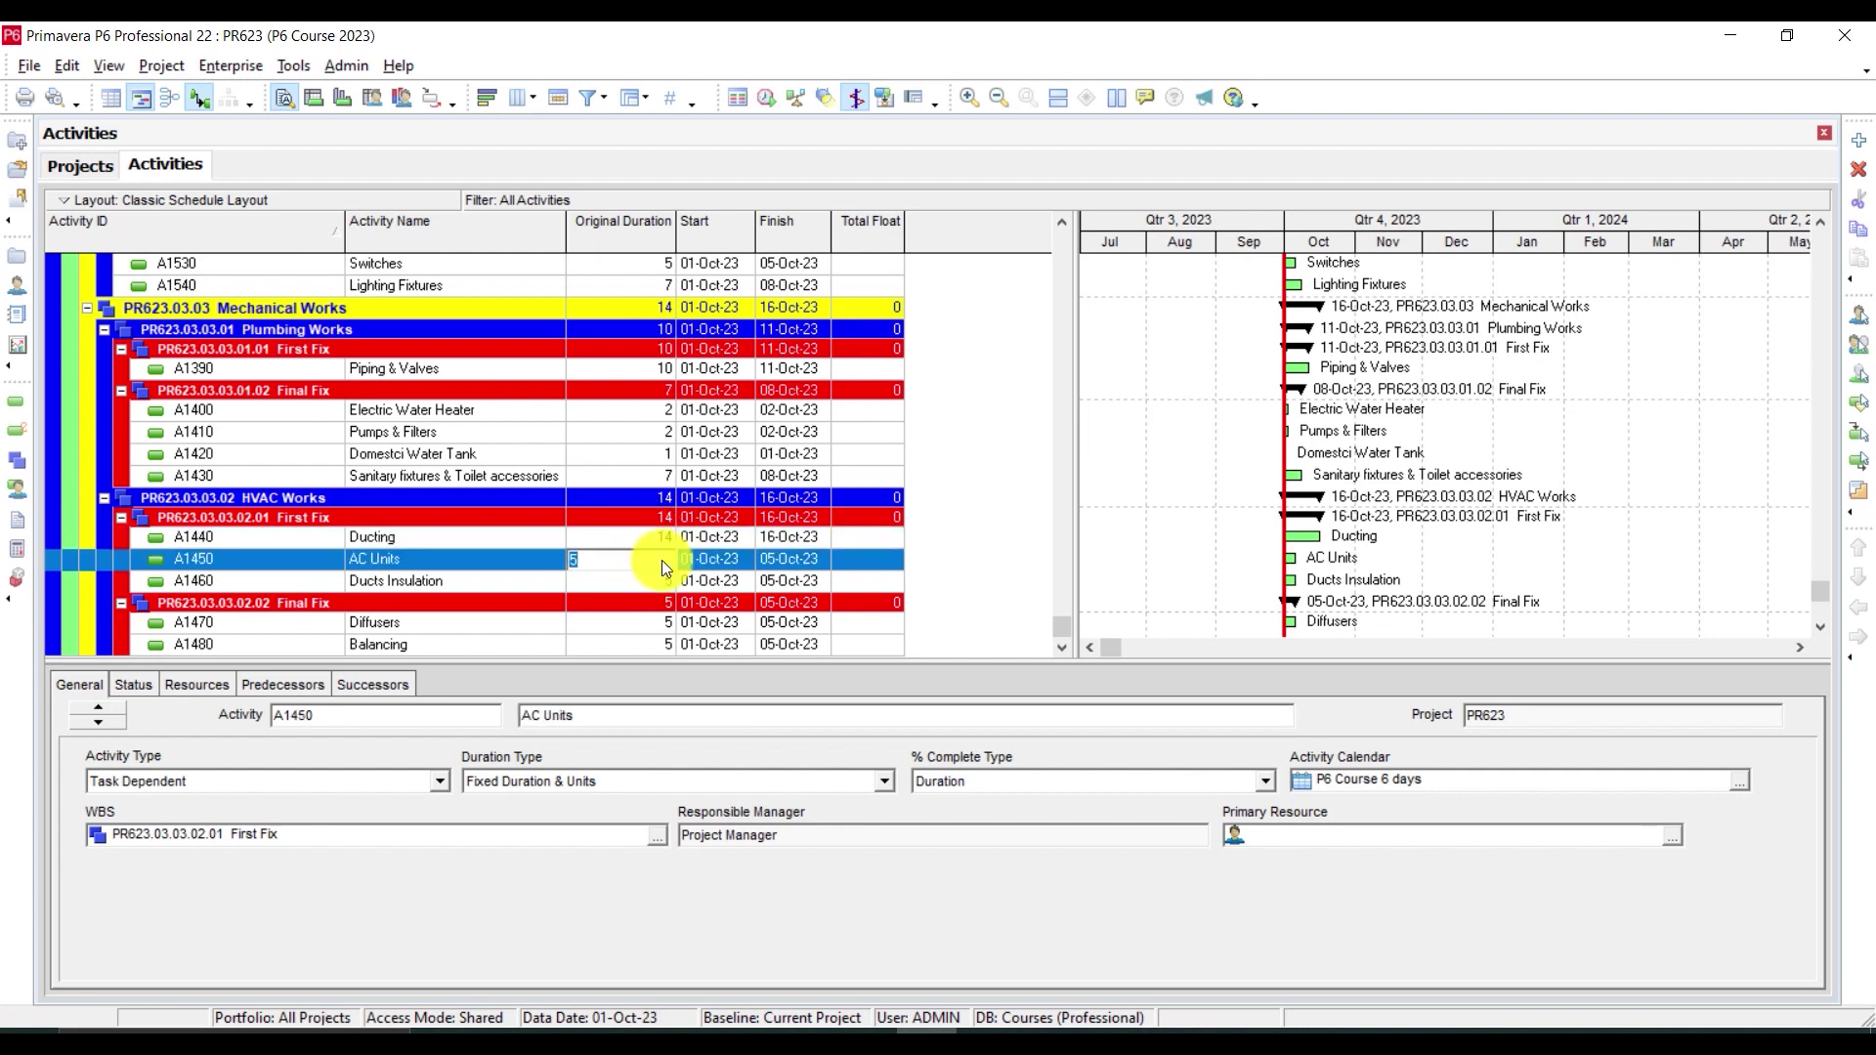
text(2)
key(Return)
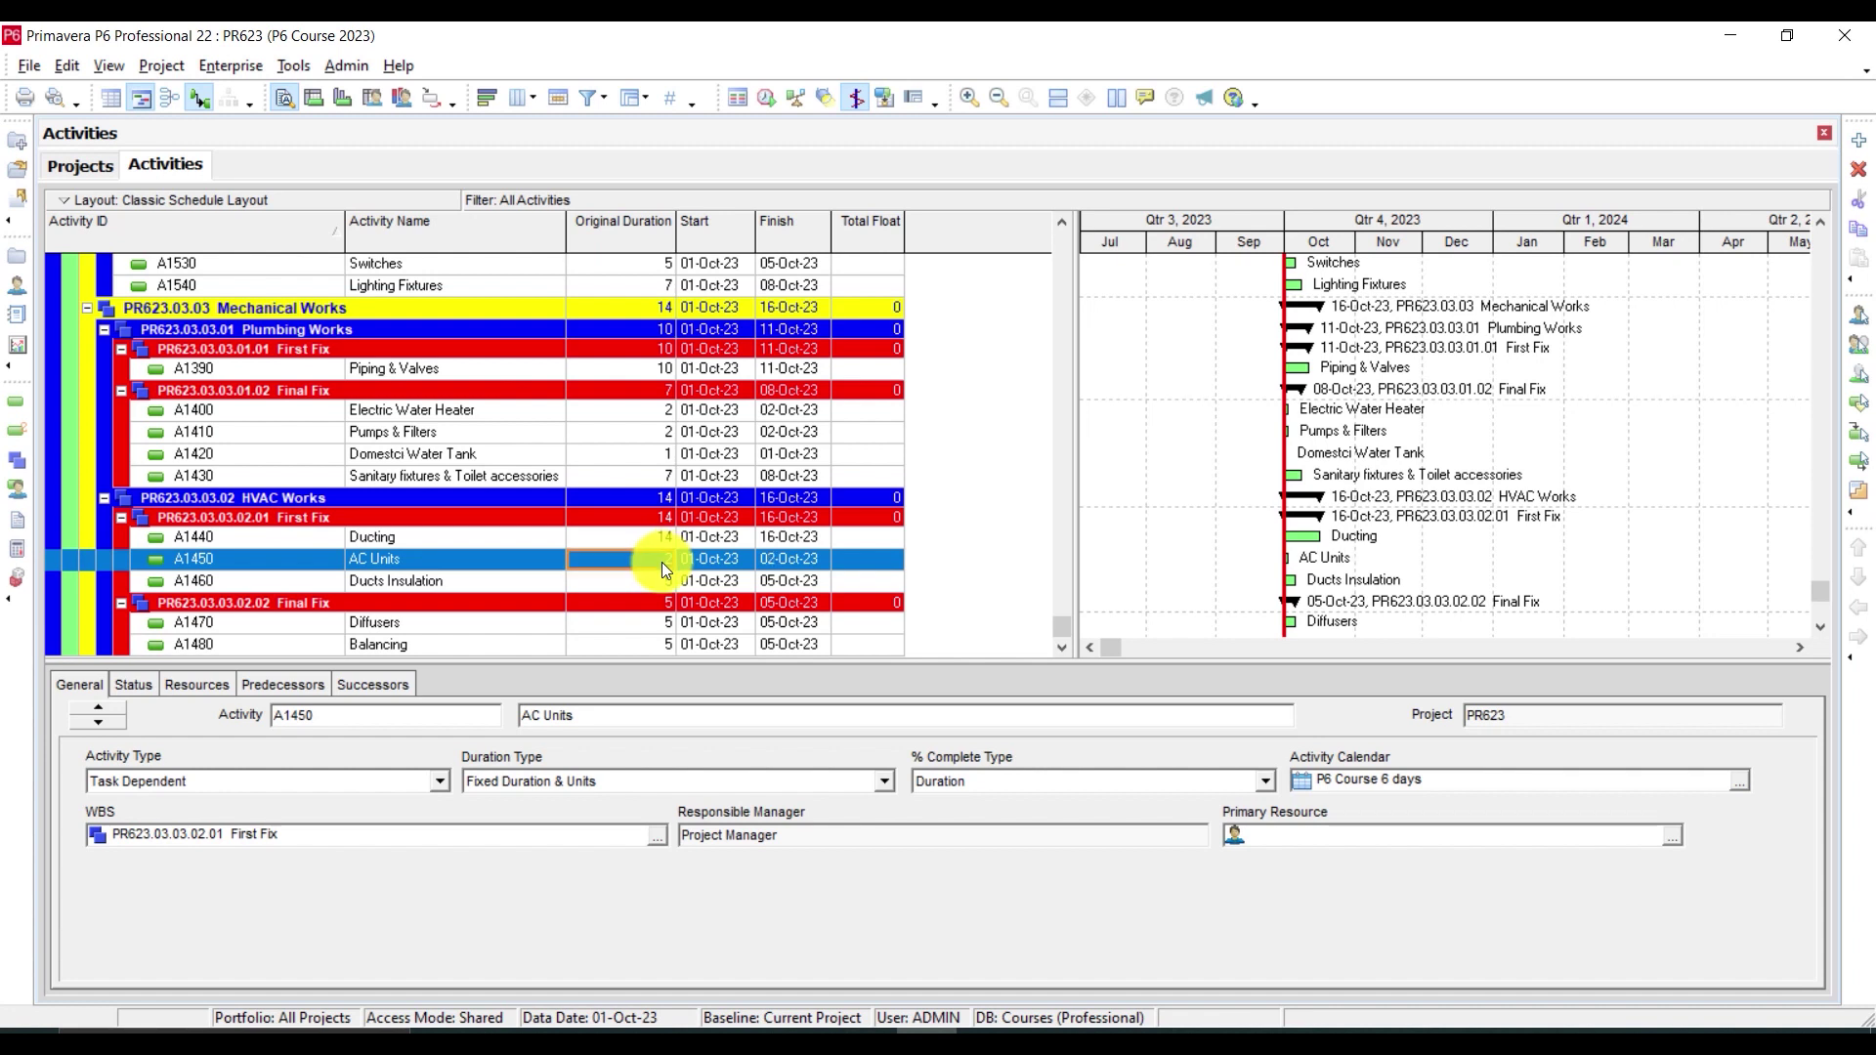
Enter an original duration of 5 days for Ducts Insulation in the HVAC First Fix
click(645, 588)
click(649, 586)
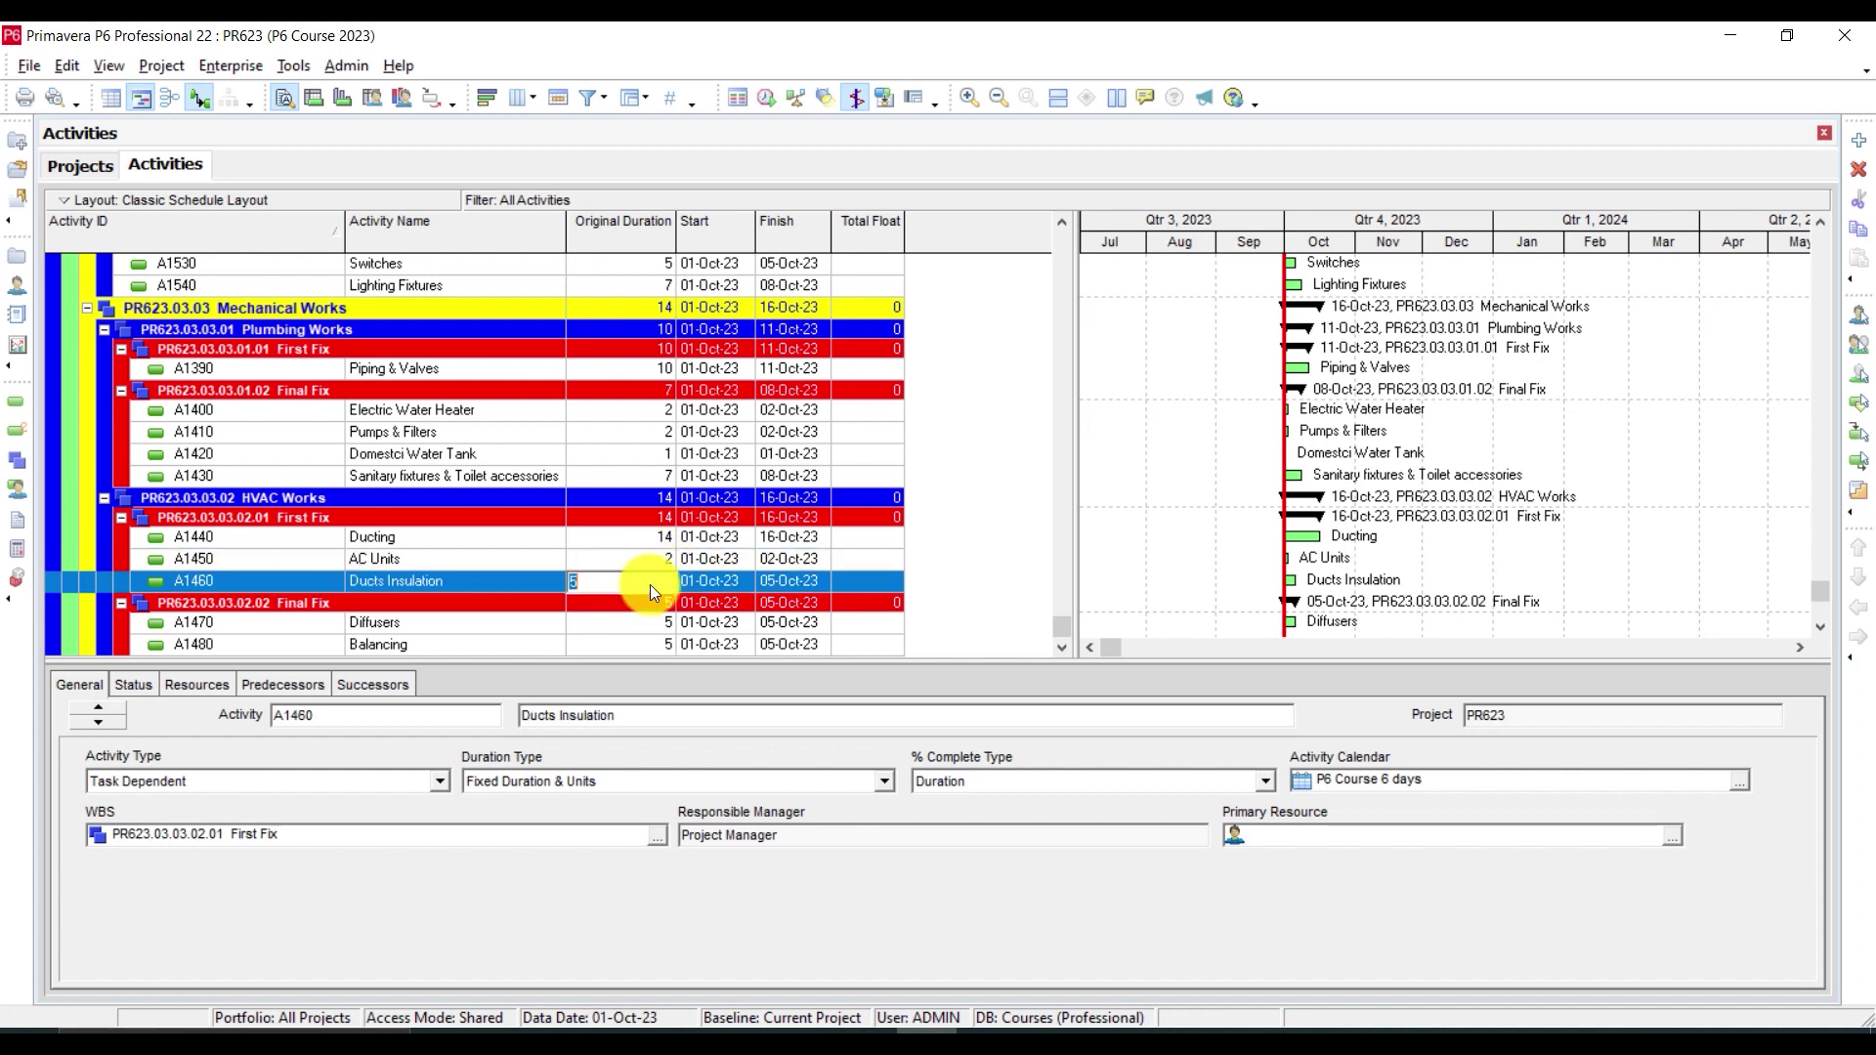
text(5)
key(Return)
Under the HVAC Works Final Fix, set the original duration of Diffusers to 10 days and Balancing to 5 days
click(645, 641)
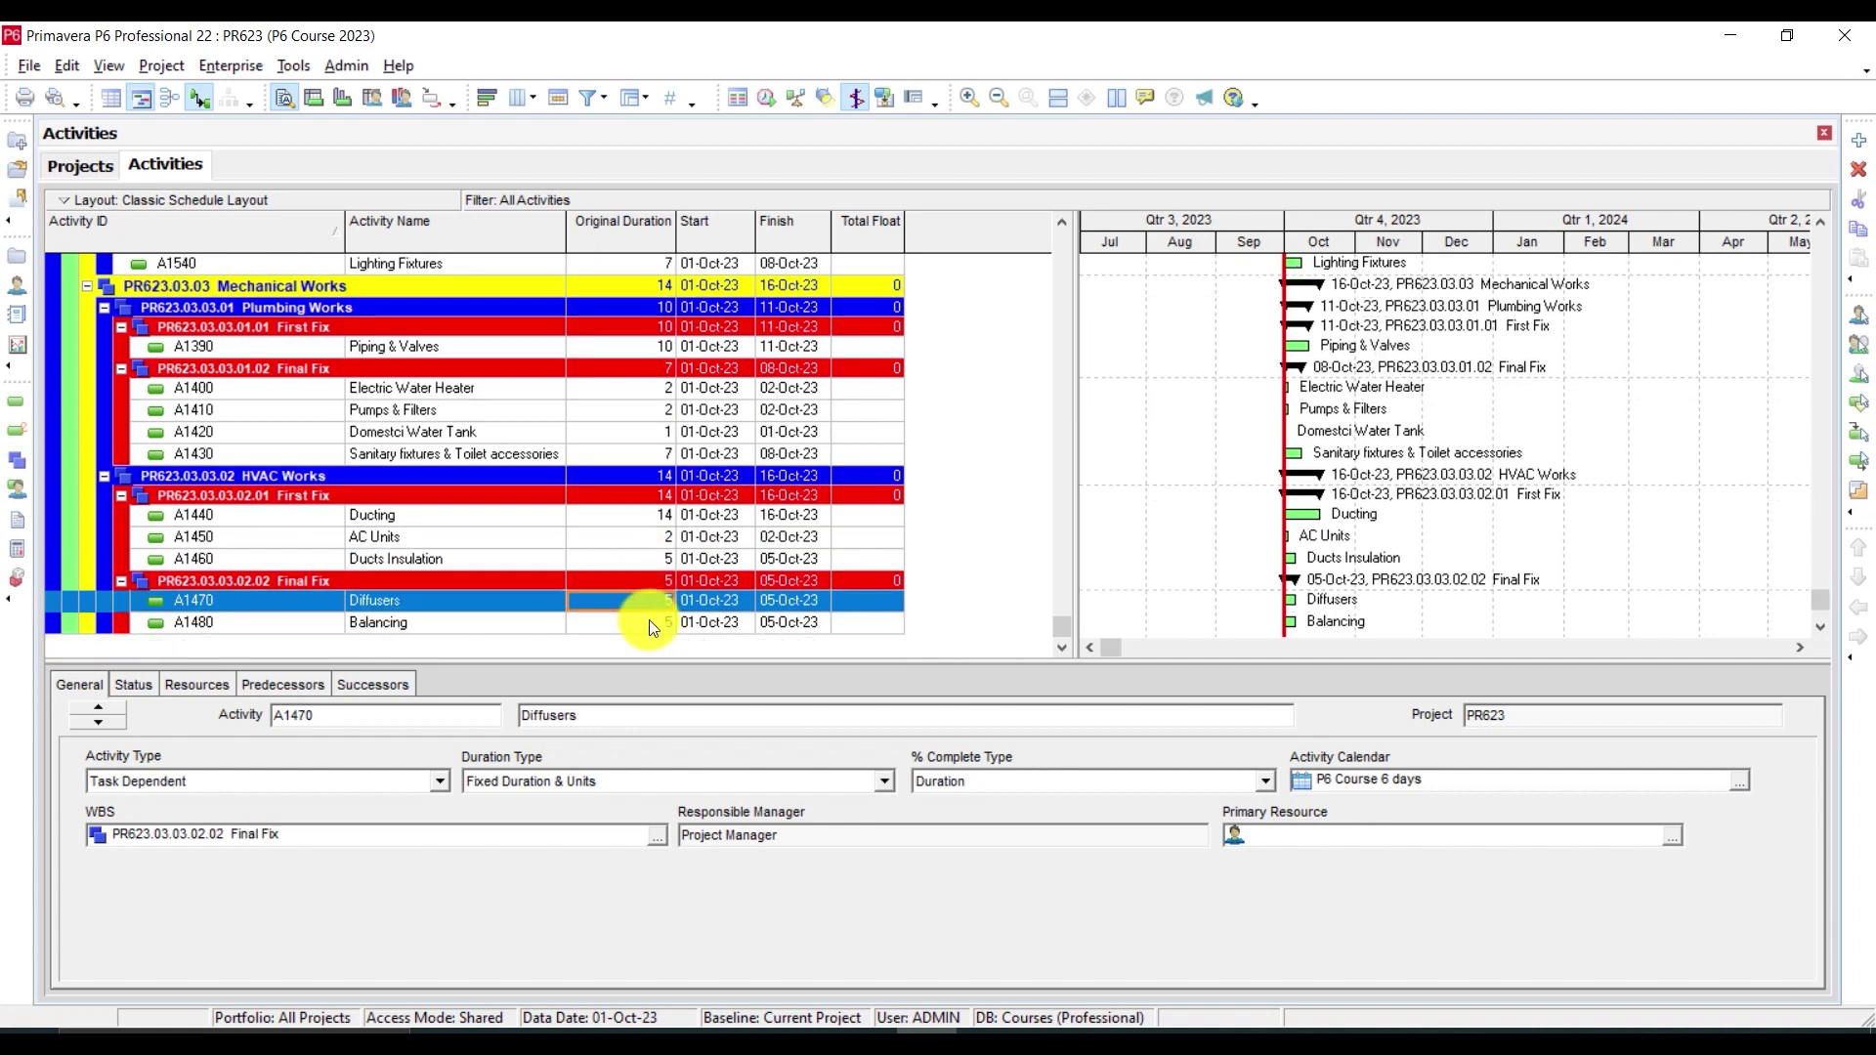
click(660, 586)
text(10)
key(Return)
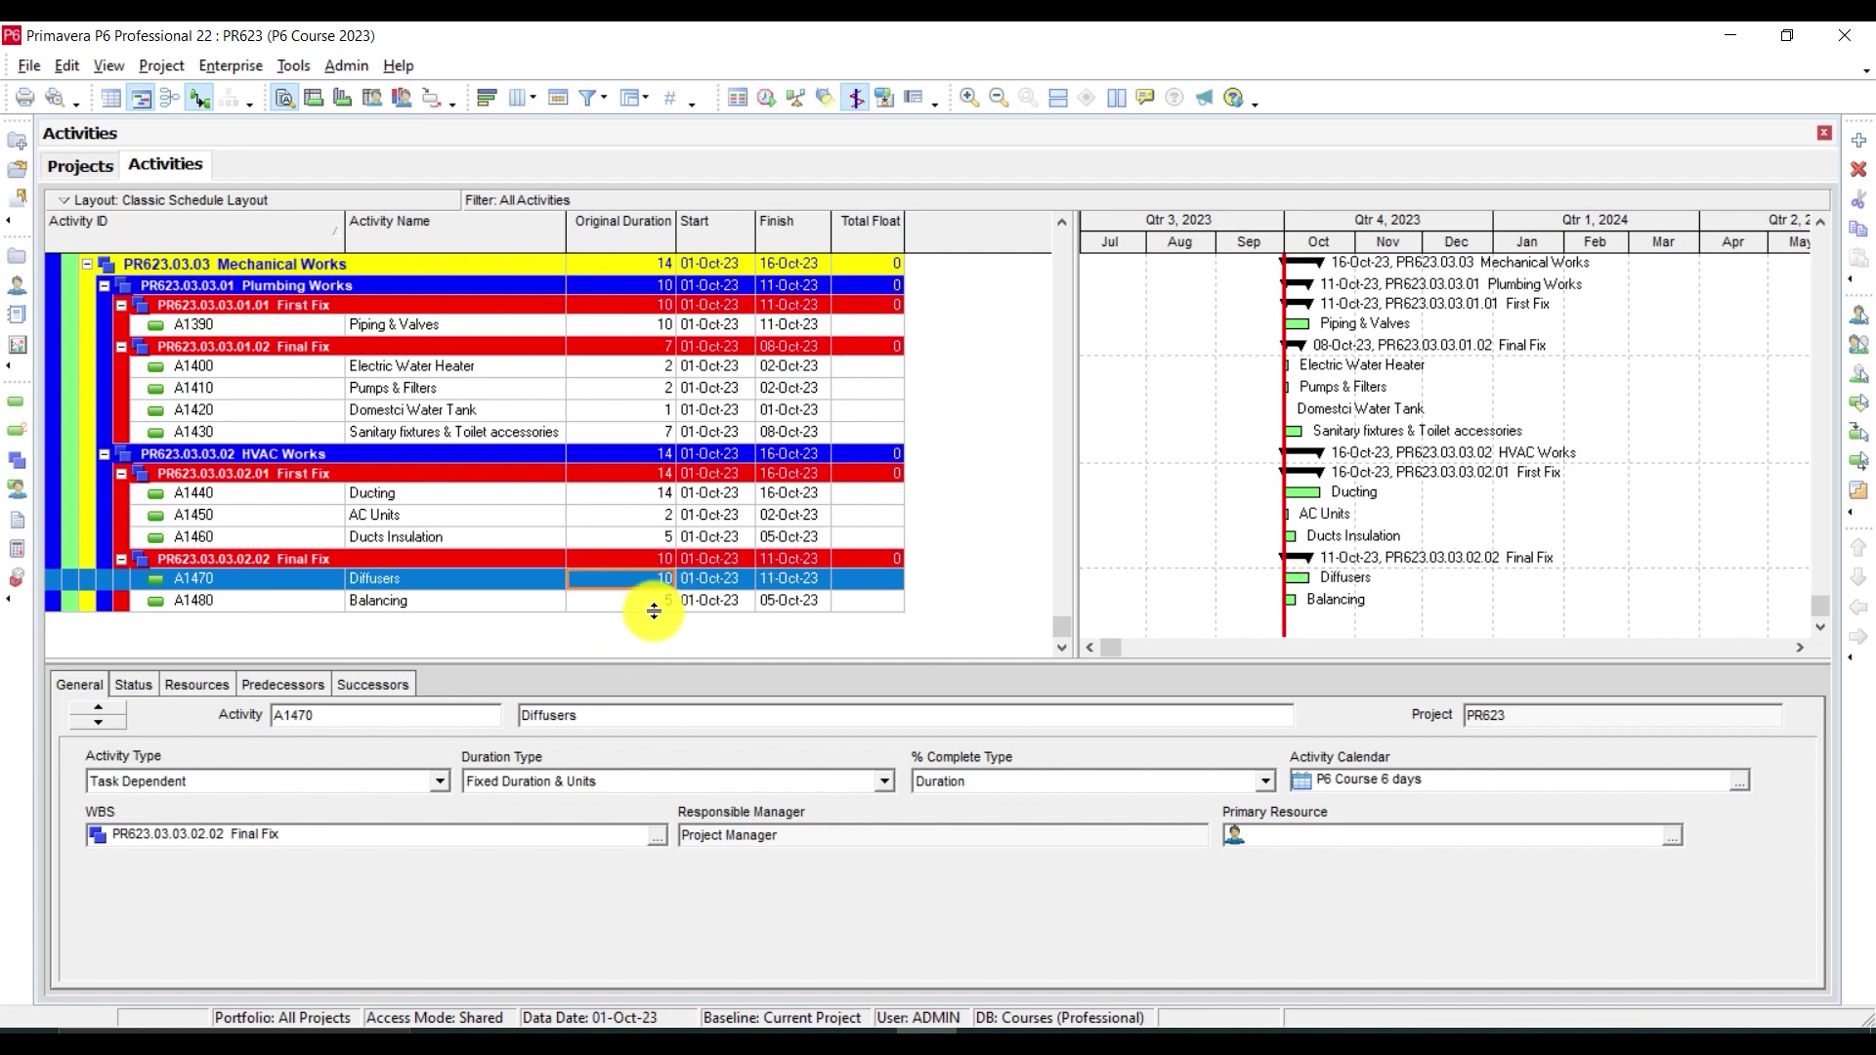
click(655, 602)
click(653, 601)
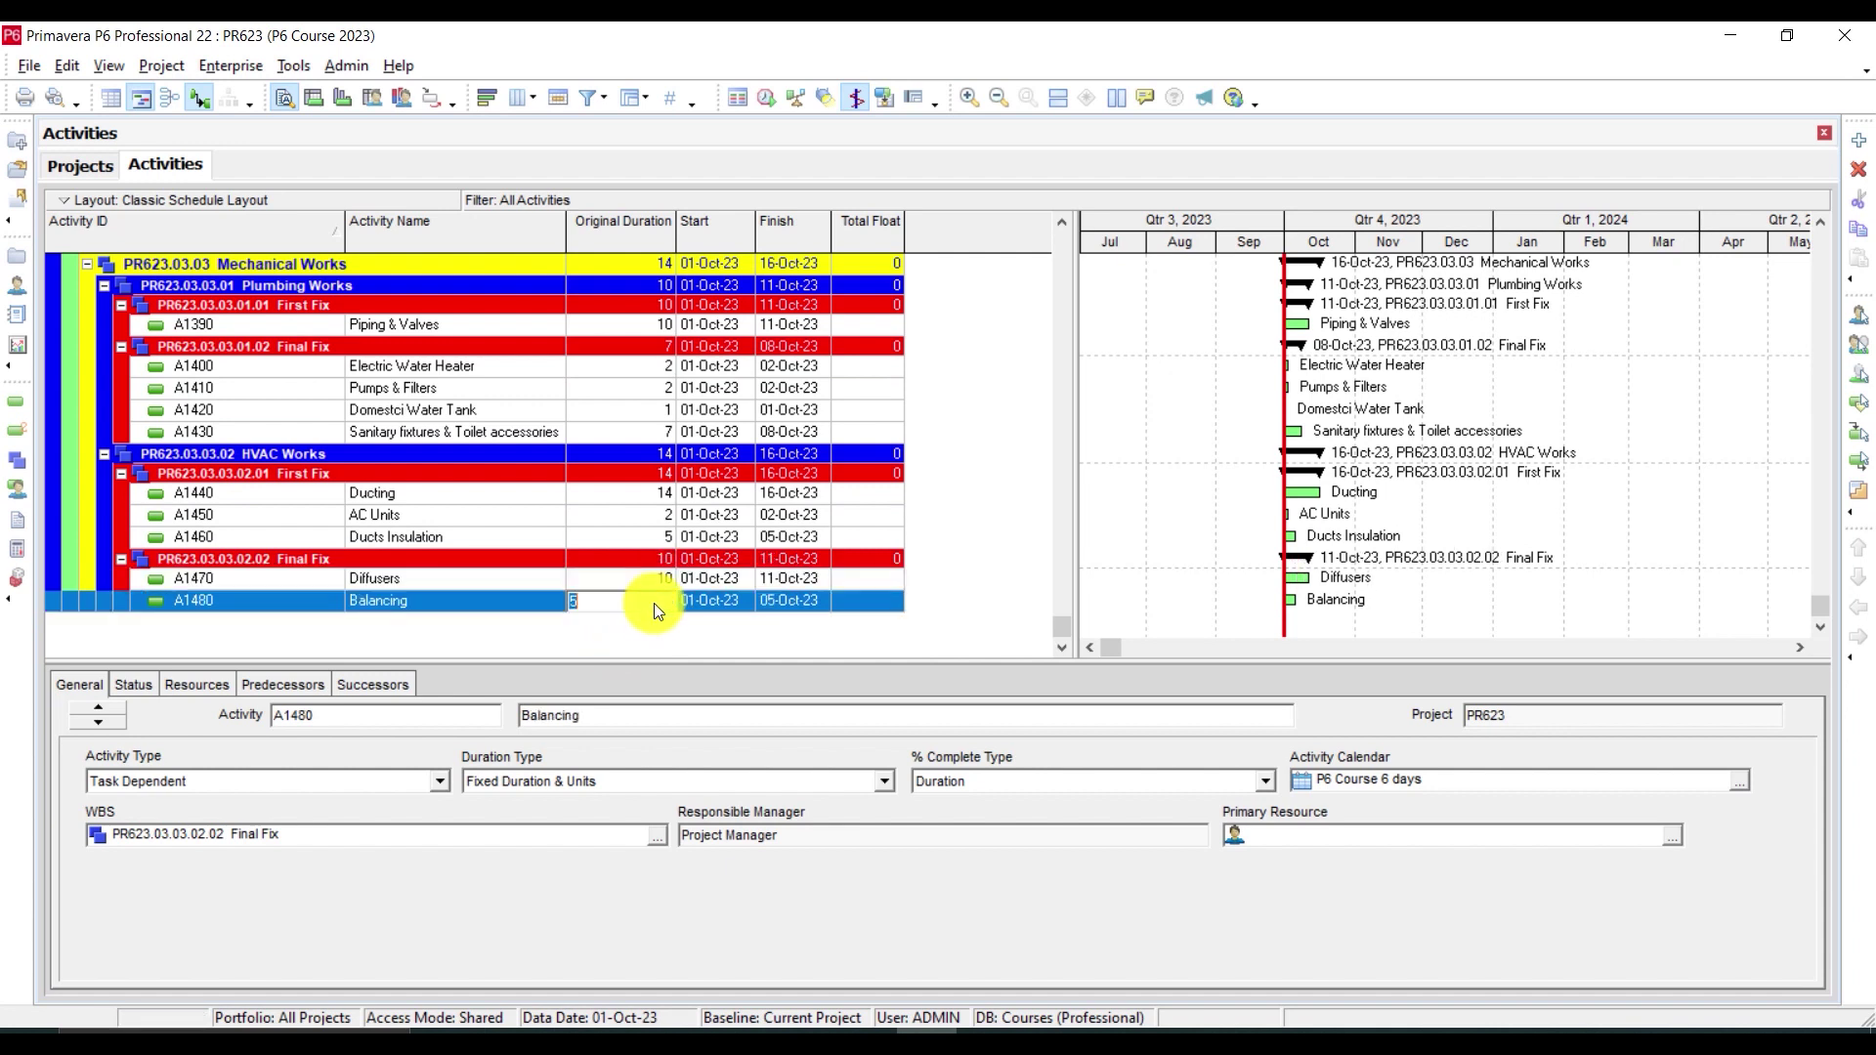
text(5)
key(Return)
scroll(679, 568, up, 5)
scroll(577, 518, up, 20)
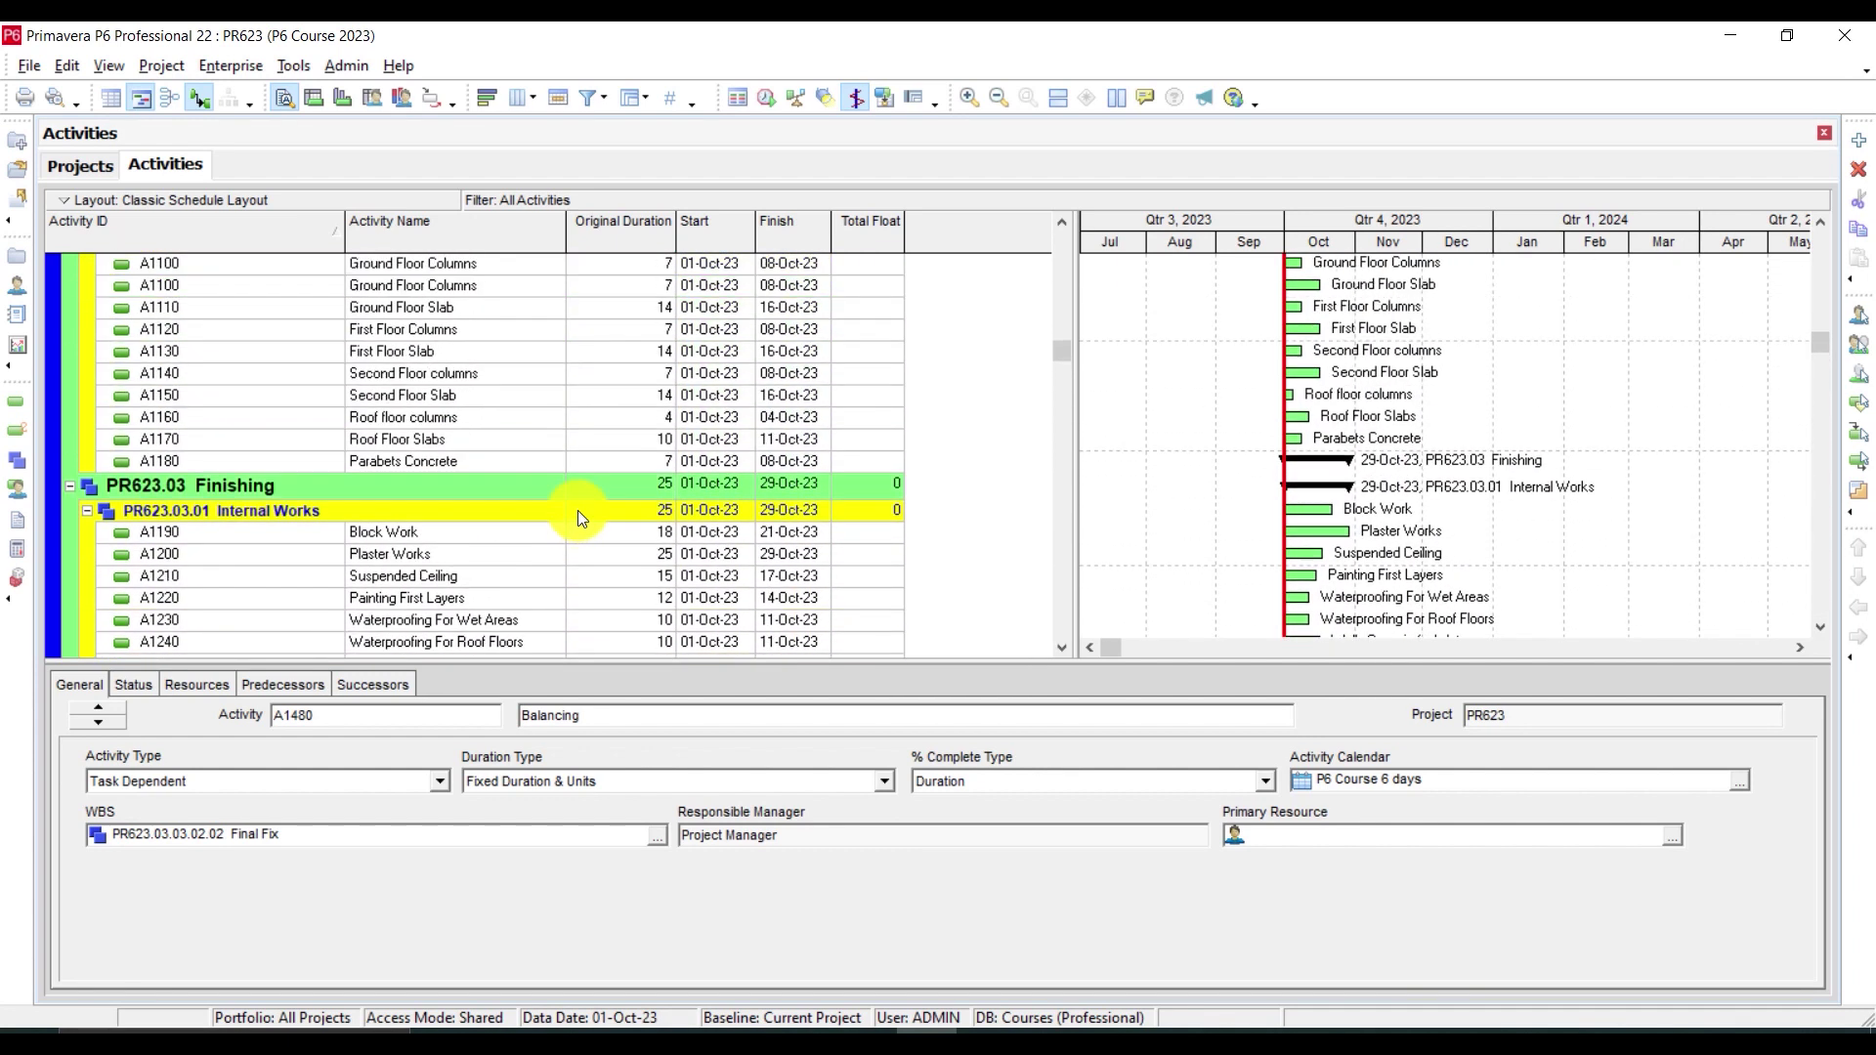
scroll(575, 524, up, 2)
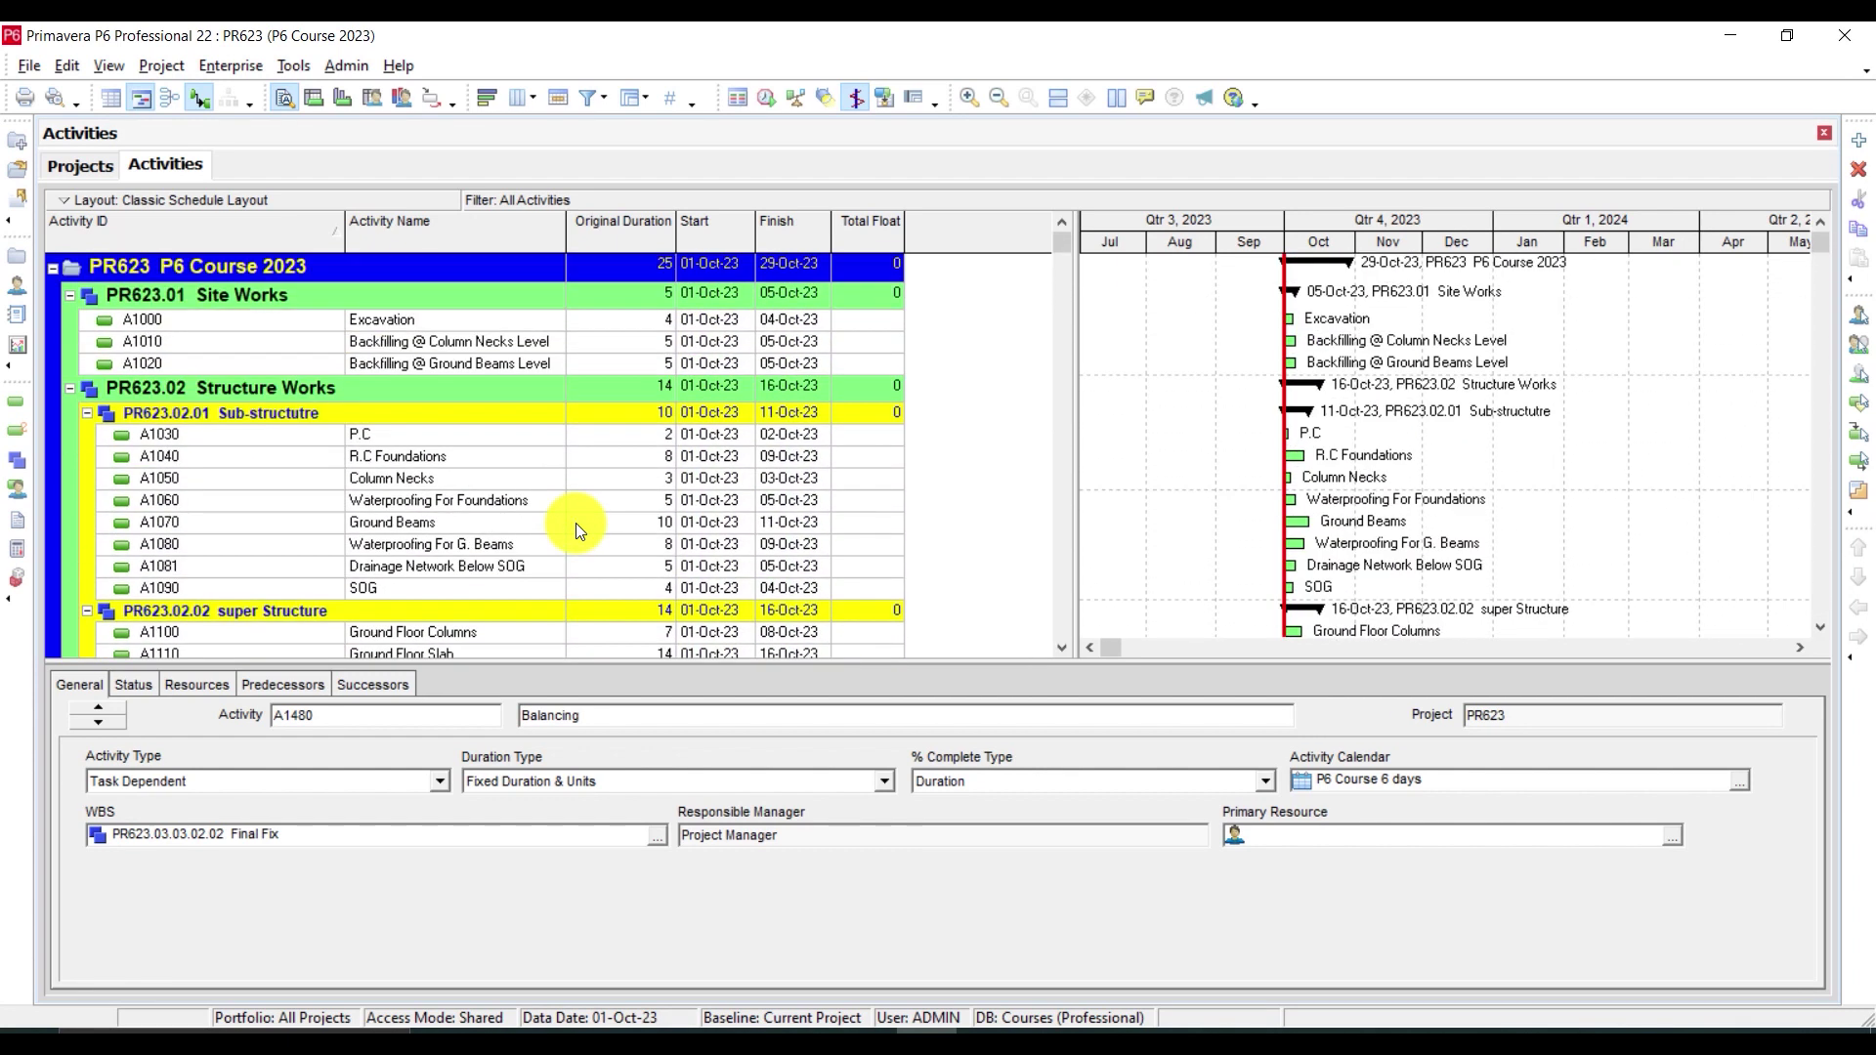